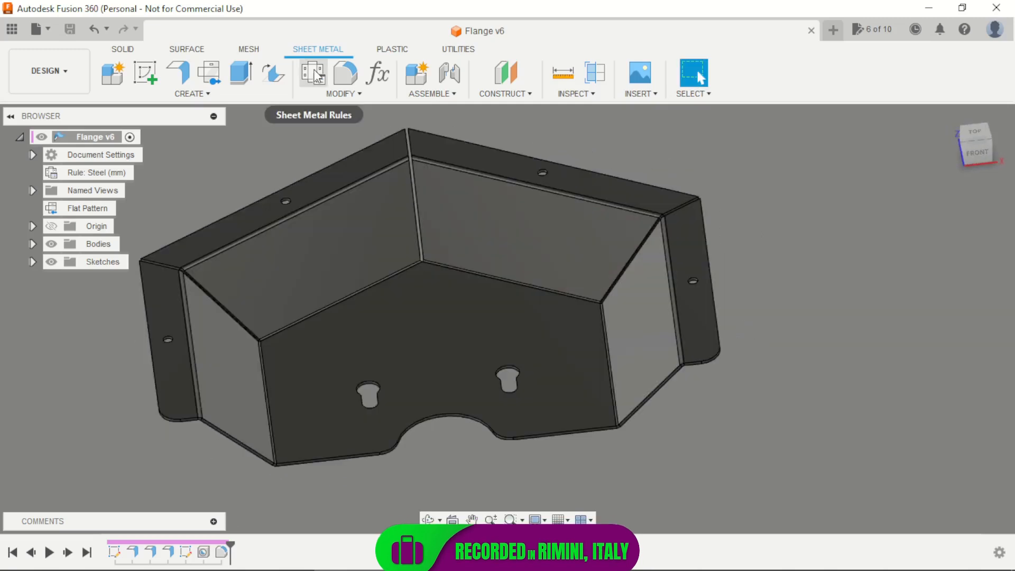
Inspect the finished flange model, open its flat pattern, and return to the folded part.
scroll(783, 222, down, 1)
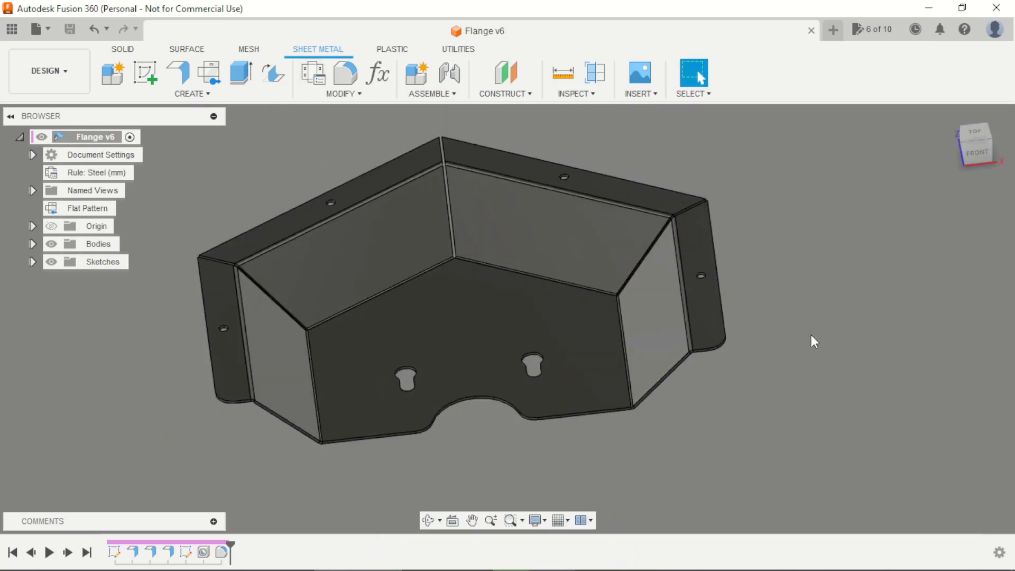
double_click(124, 207)
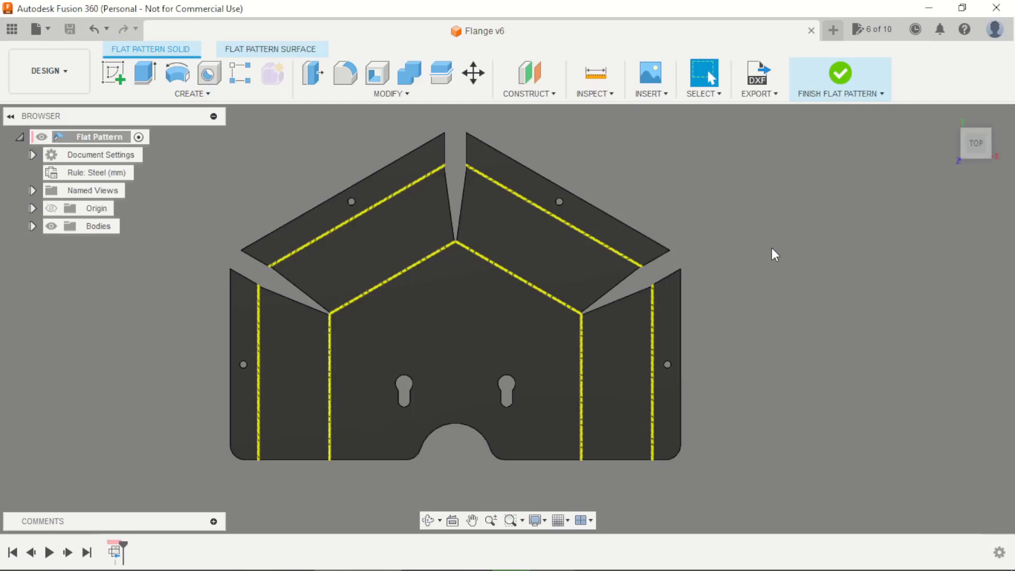
mouse_move(814, 159)
shift+middle_down()
mouse_move(790, 219)
mouse_move(761, 236)
shift+middle_up()
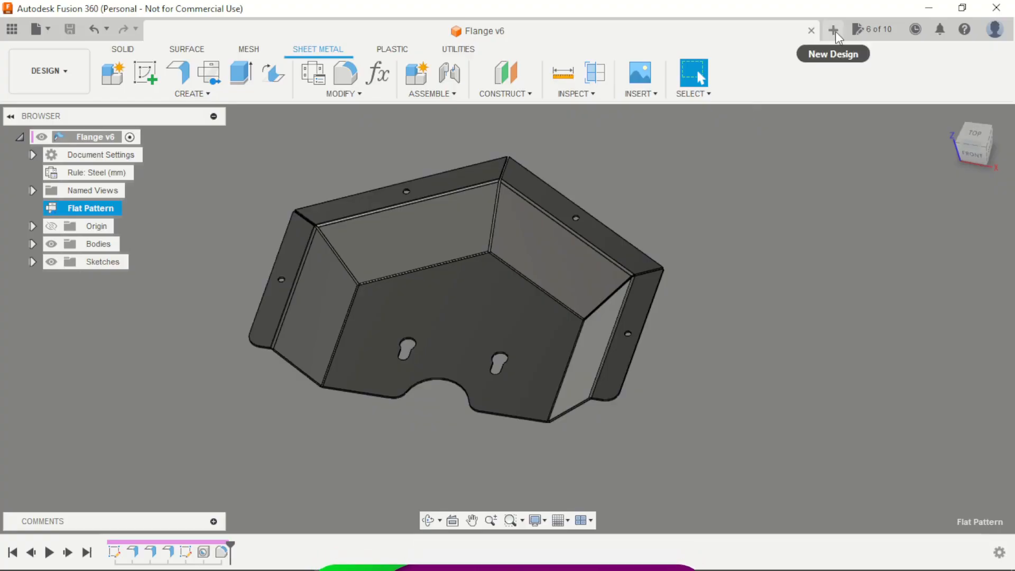
Create a new design and start a sketch on the horizontal XY plane.
click(834, 31)
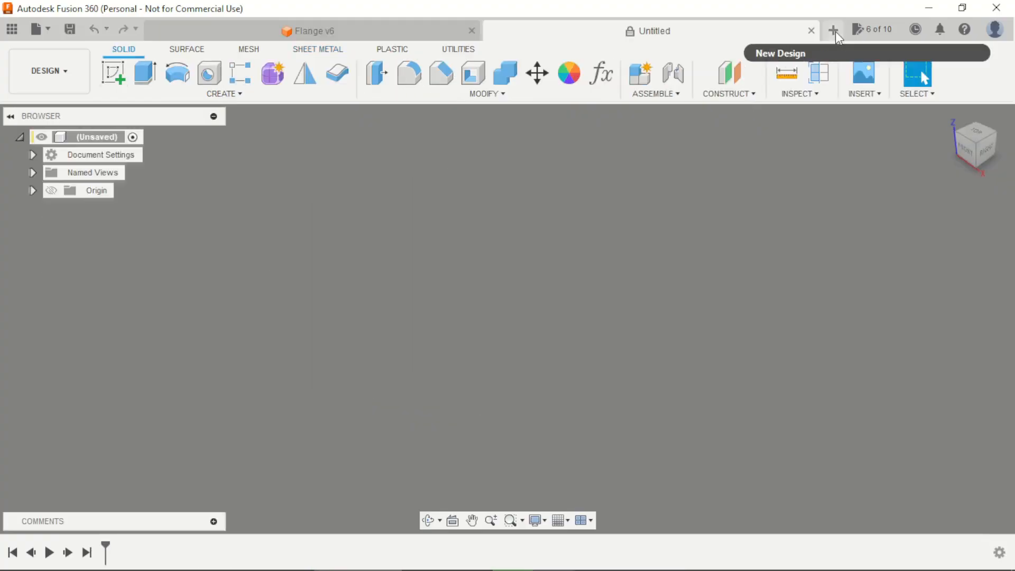
click(113, 77)
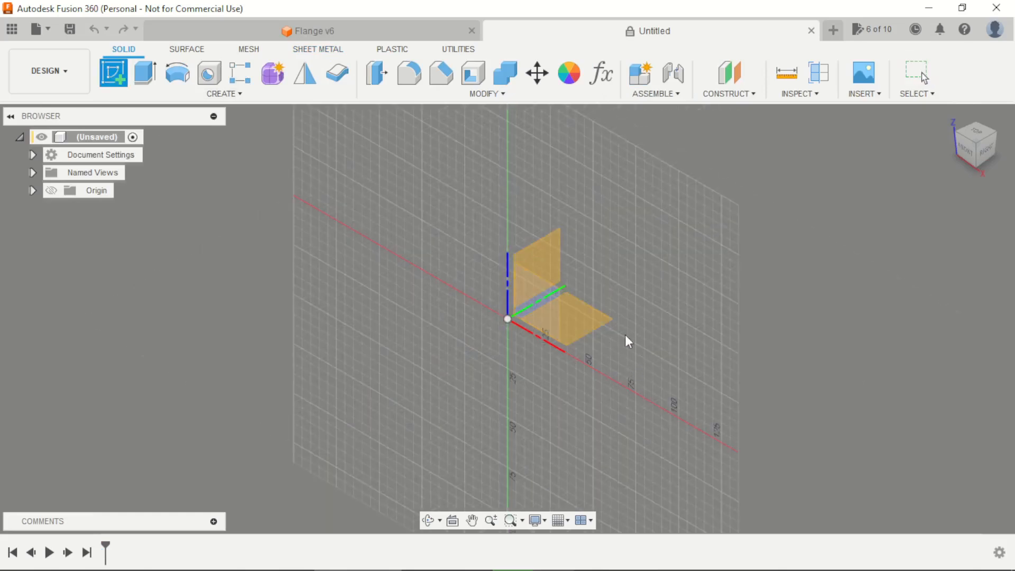
click(601, 325)
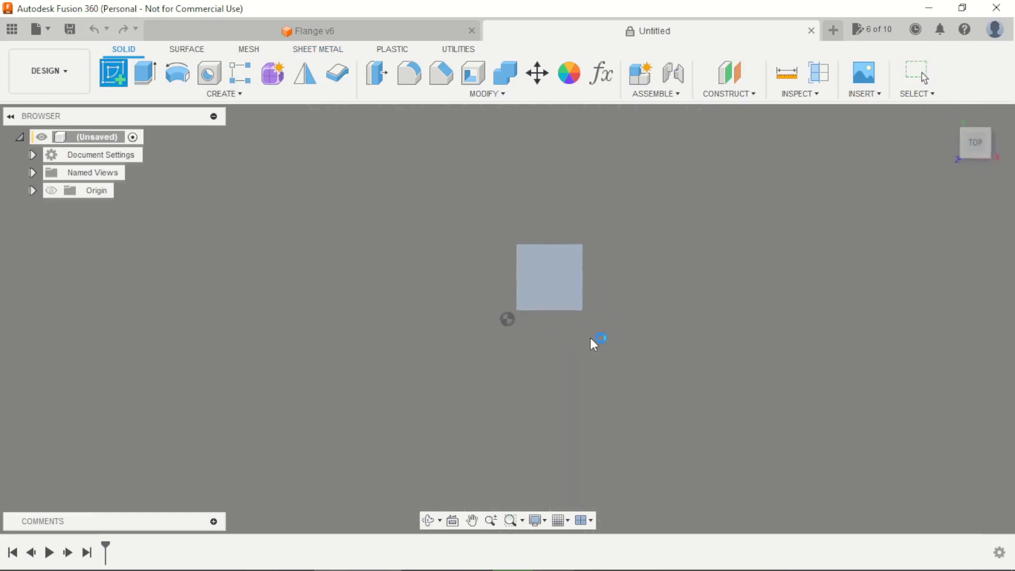
Sketch a closed five-sided outline above the origin with a horizontal base, two vertical sides and two sloping lines meeting at an apex.
click(113, 72)
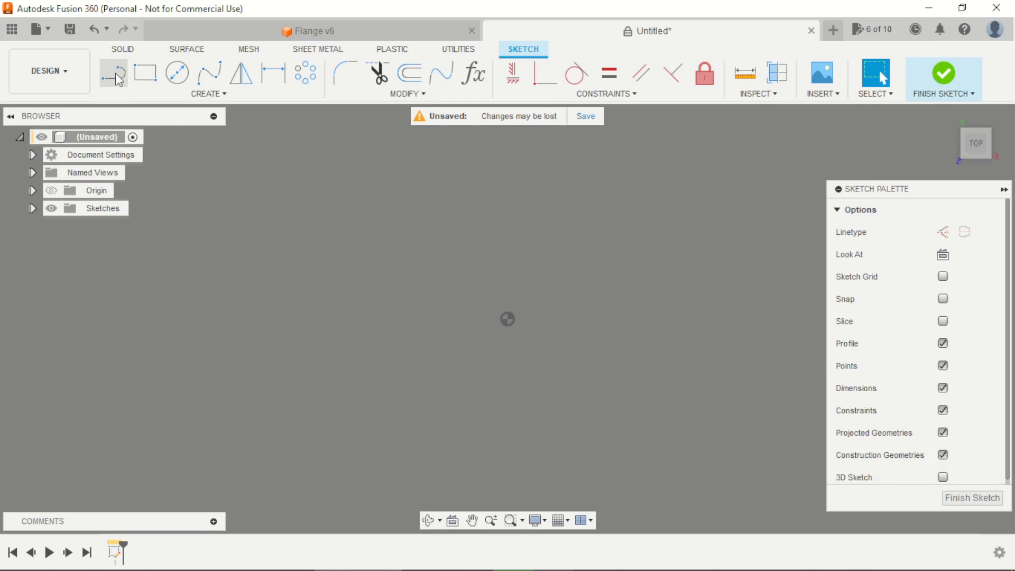
click(379, 281)
click(670, 281)
scroll(677, 279, down, 2)
click(676, 166)
scroll(630, 387, down, 3)
scroll(600, 217, up, 1)
click(594, 216)
scroll(591, 279, up, 4)
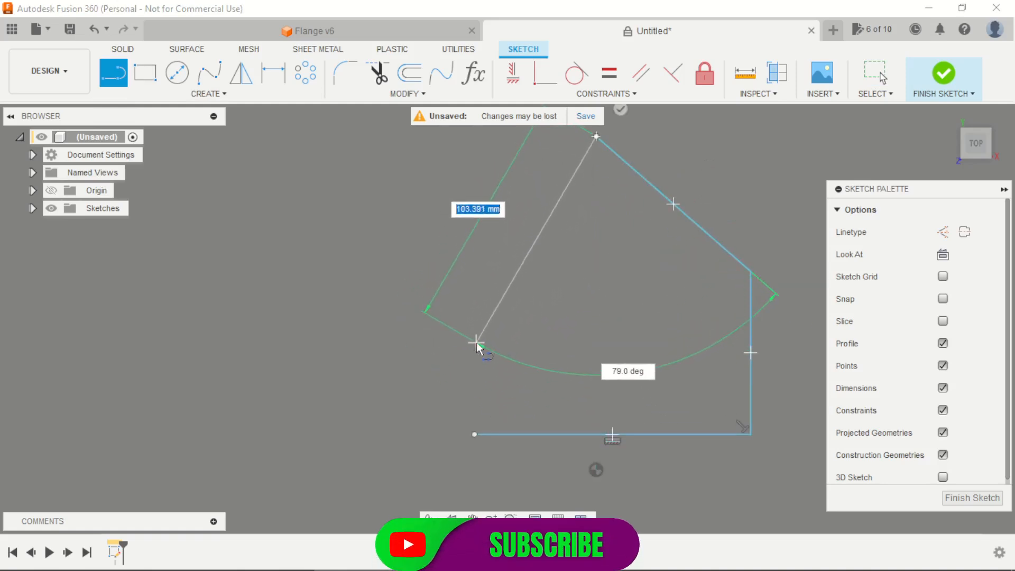
click(475, 363)
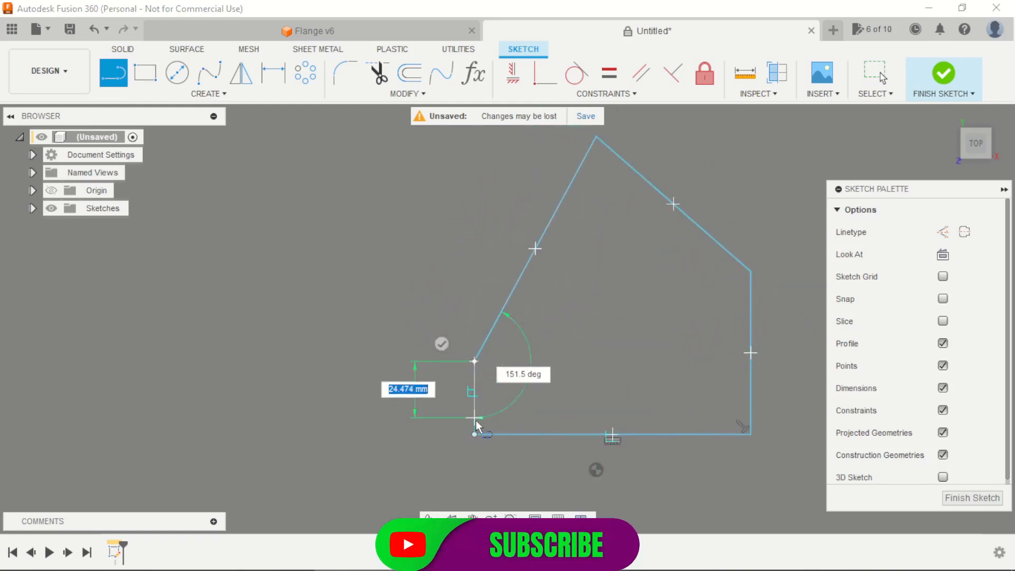
click(474, 433)
scroll(389, 339, down, 3)
scroll(537, 351, up, 2)
key(Escape)
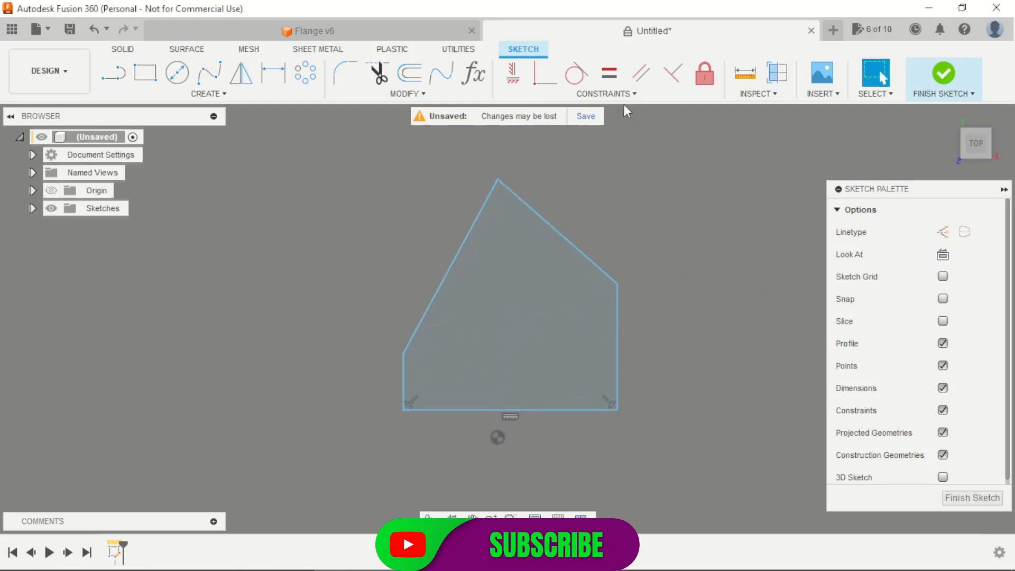
Constrain the midpoint of the outline's horizontal base line to the sketch origin.
click(623, 95)
click(529, 214)
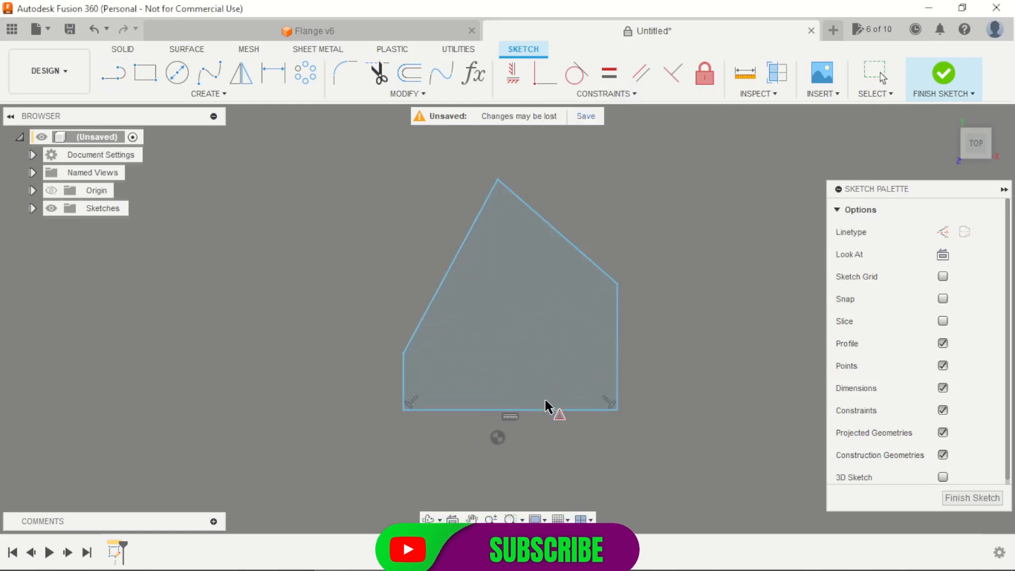
click(545, 410)
click(497, 437)
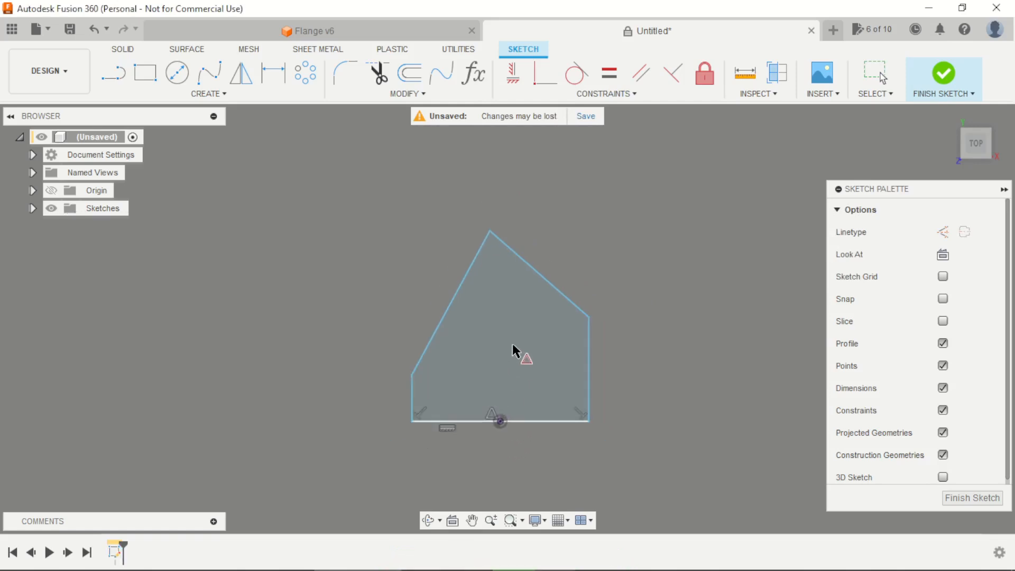
key(Escape)
scroll(511, 420, up, 1)
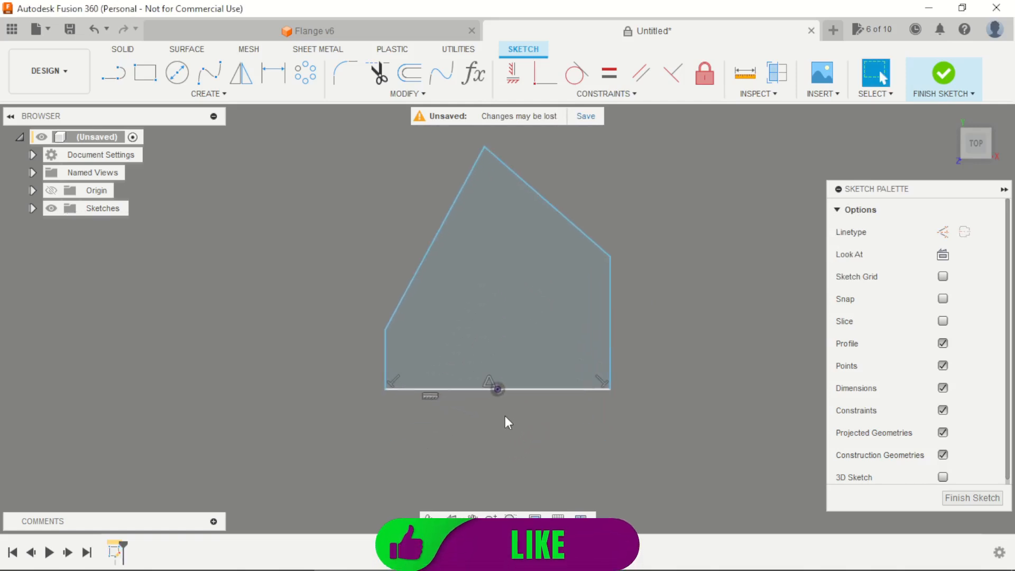
Dimension the left vertical side of the outline to 100 mm.
key(d)
click(385, 367)
click(336, 359)
text(100)
key(Return)
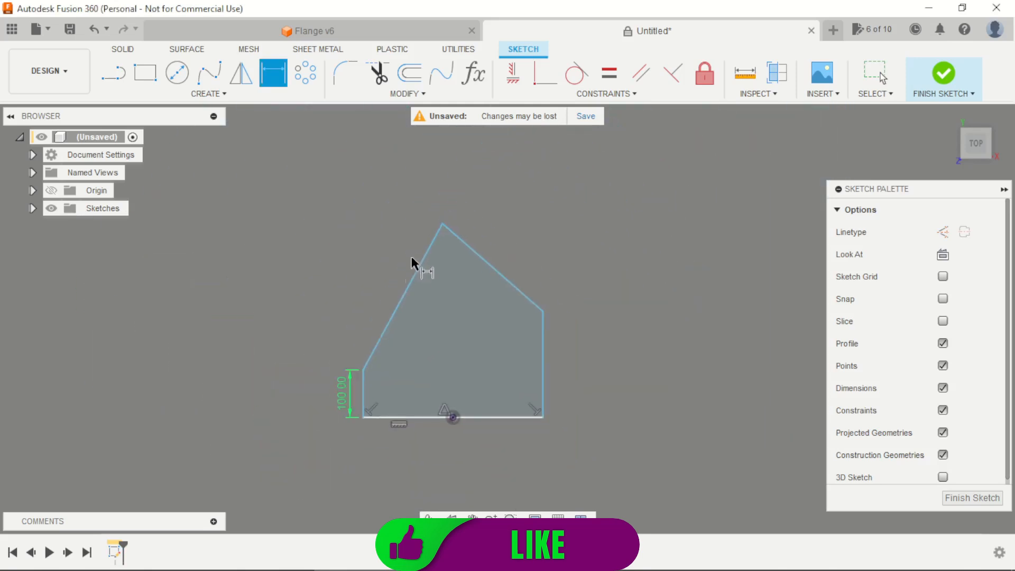
key(Escape)
Apply an Equal constraint to the two vertical sides and the two sloping lines of the outline.
click(341, 362)
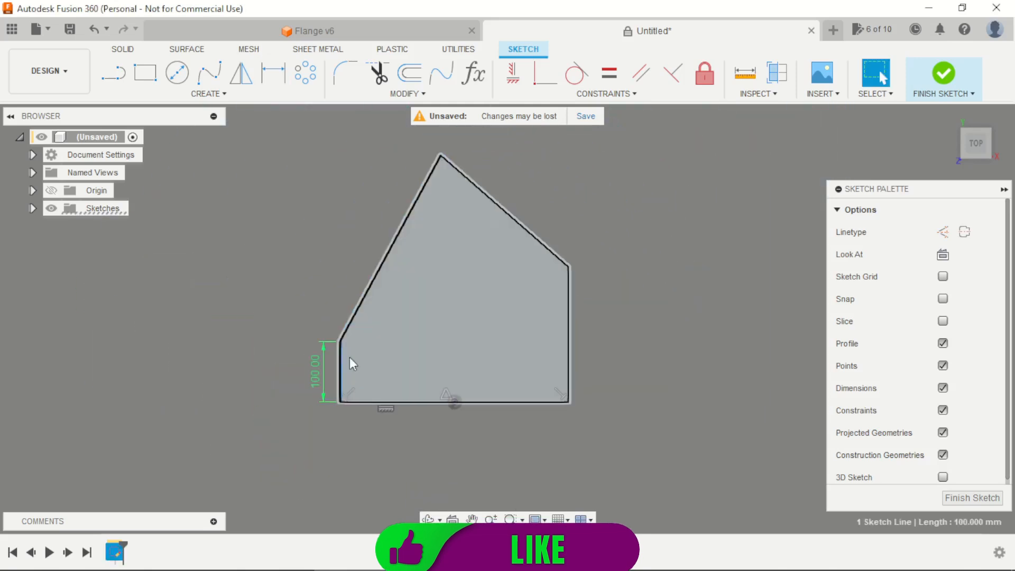
shift+click(367, 292)
shift+click(505, 212)
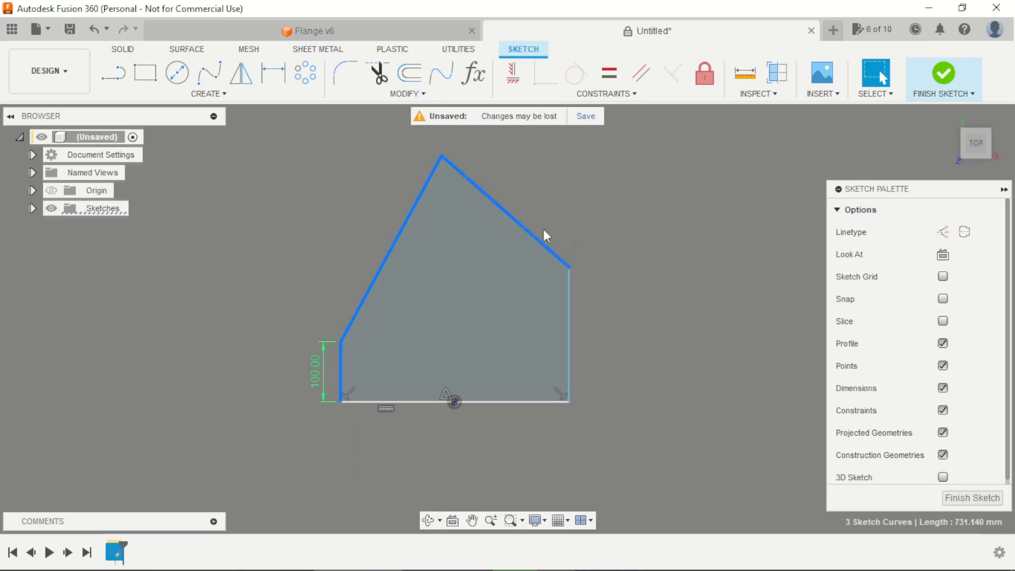
shift+click(571, 324)
click(609, 73)
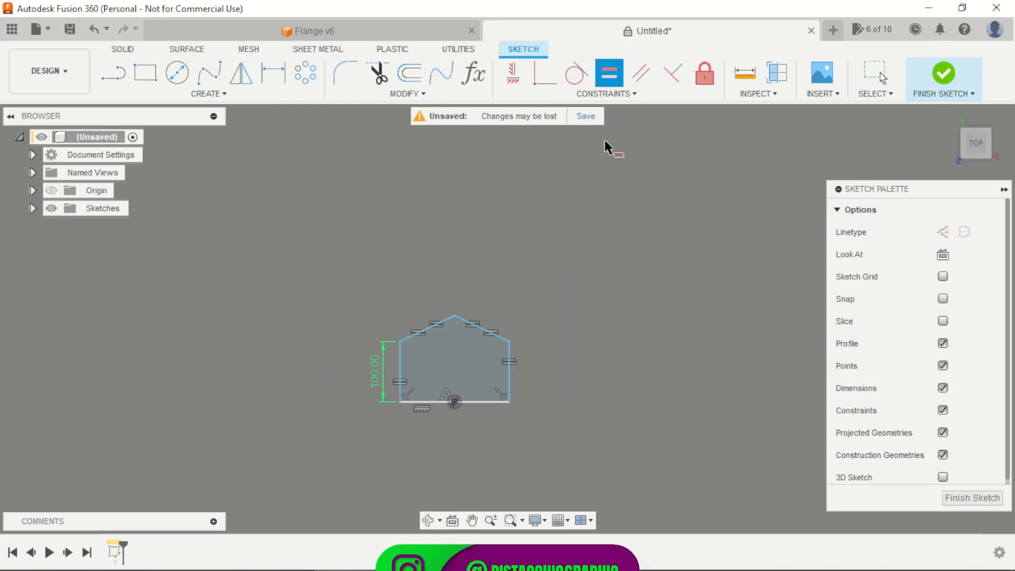
scroll(512, 285, up, 5)
key(Escape)
Dimension the angle between the left vertical side and the adjacent sloping line to 120 degrees.
key(d)
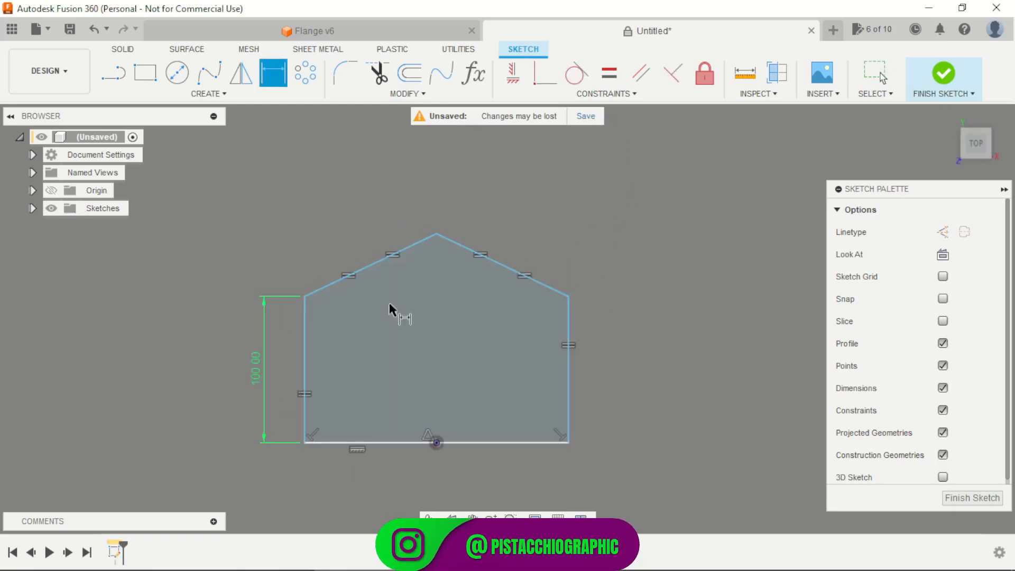
click(306, 315)
click(324, 284)
click(341, 316)
text(12)
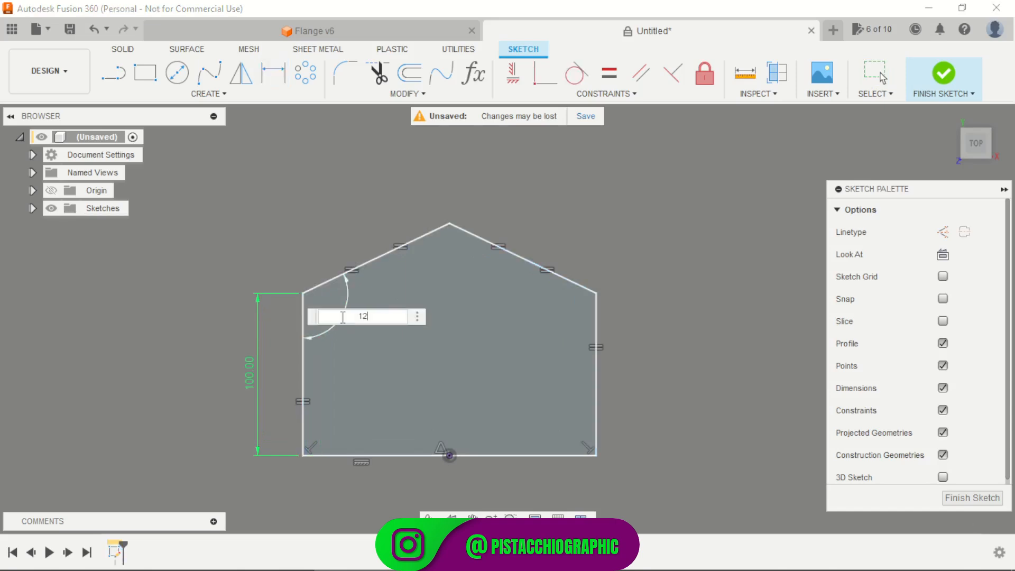
text(0)
key(Return)
Check the flange tool.pdf drawing in Acrobat Reader, and back in Fusion 360 draw a 50 mm diameter circle centred on the origin.
key(alt+Tab)
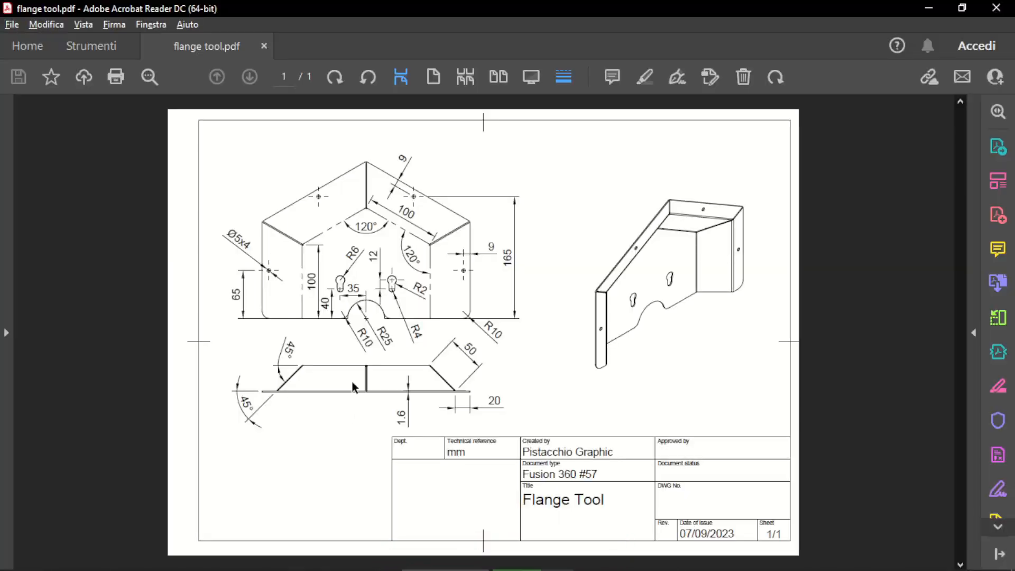
key(alt+Tab)
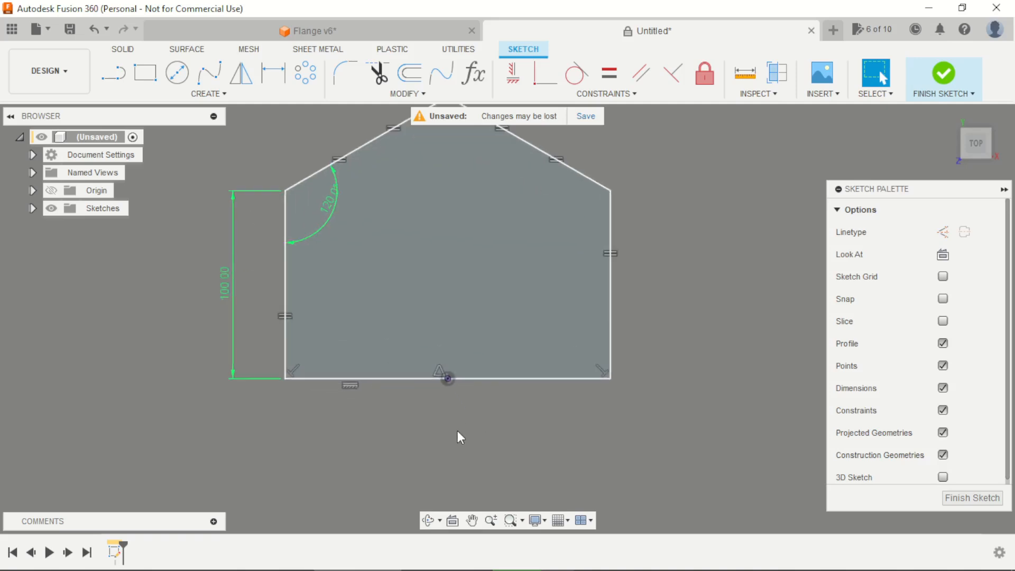
key(c)
click(453, 389)
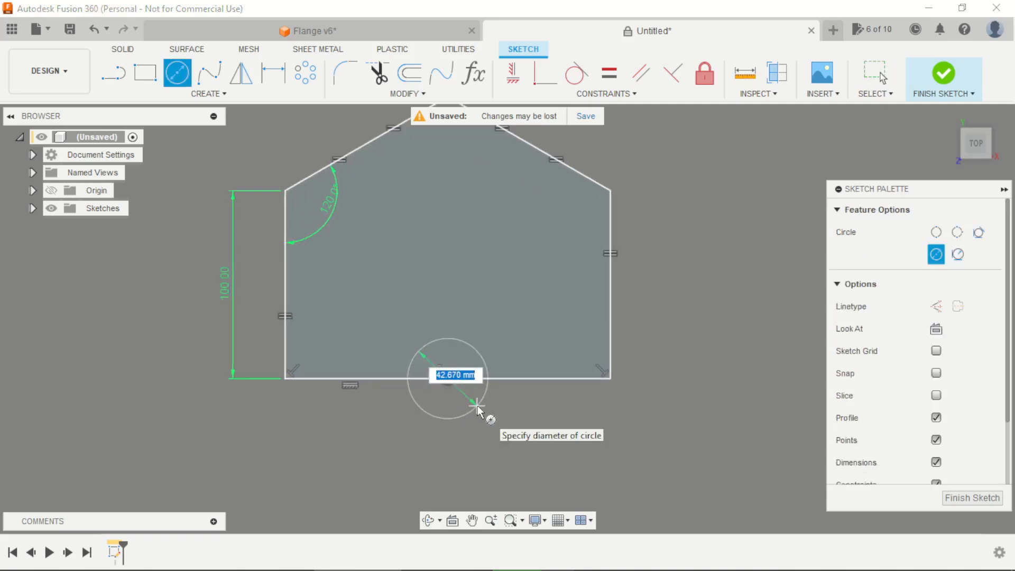
text(50)
key(Return)
key(Escape)
scroll(478, 406, up, 4)
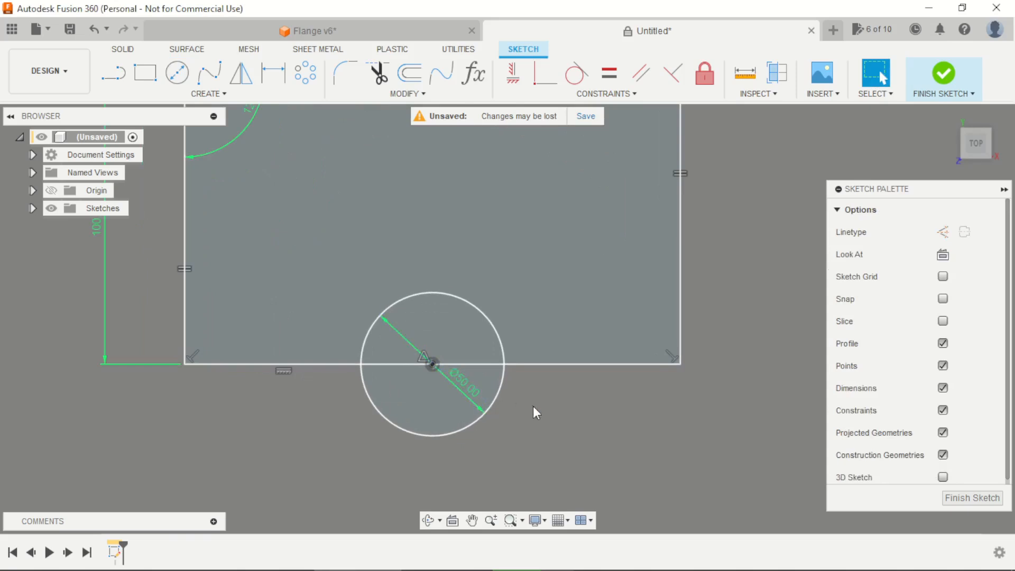
Trim the lower half of the circle and the base line segment inside it to leave a semicircular notch.
click(379, 73)
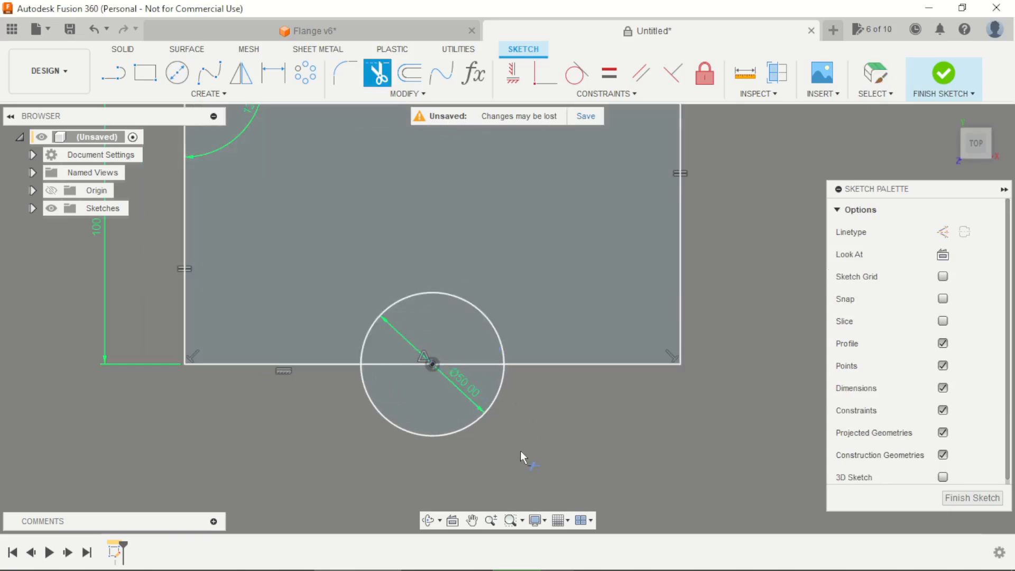
click(472, 424)
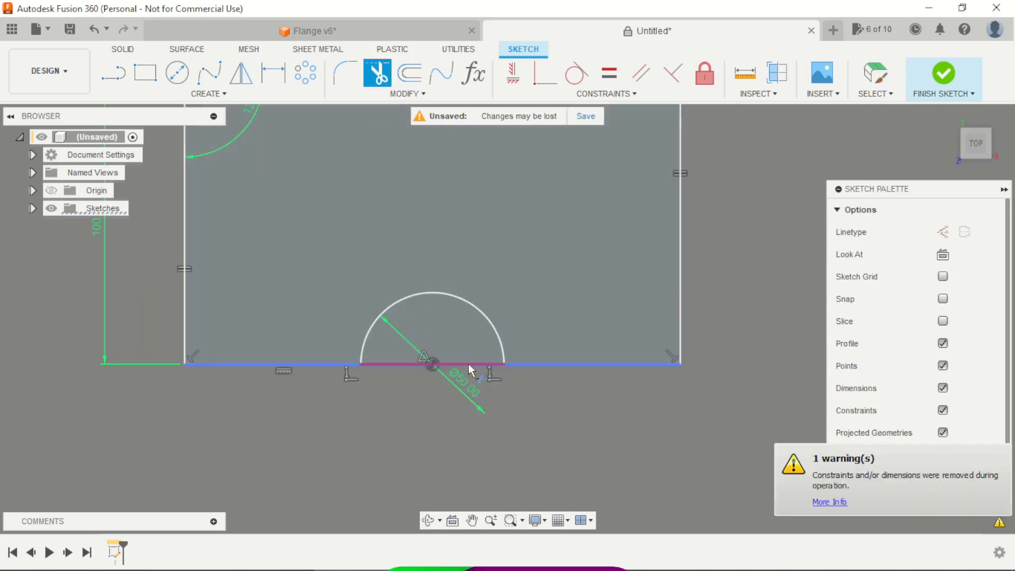
click(468, 364)
scroll(465, 432, down, 4)
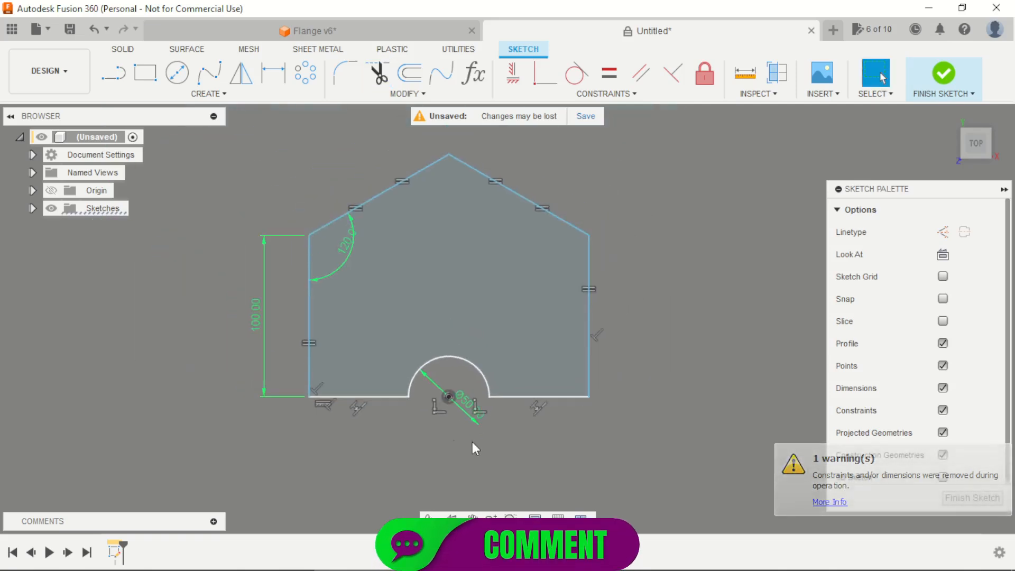
key(Escape)
Align the outline's apex vertically with the notch centre using a Horizontal/Vertical constraint, and finish the sketch.
drag(616, 392, 646, 394)
scroll(703, 412, down, 1)
scroll(684, 277, up, 1)
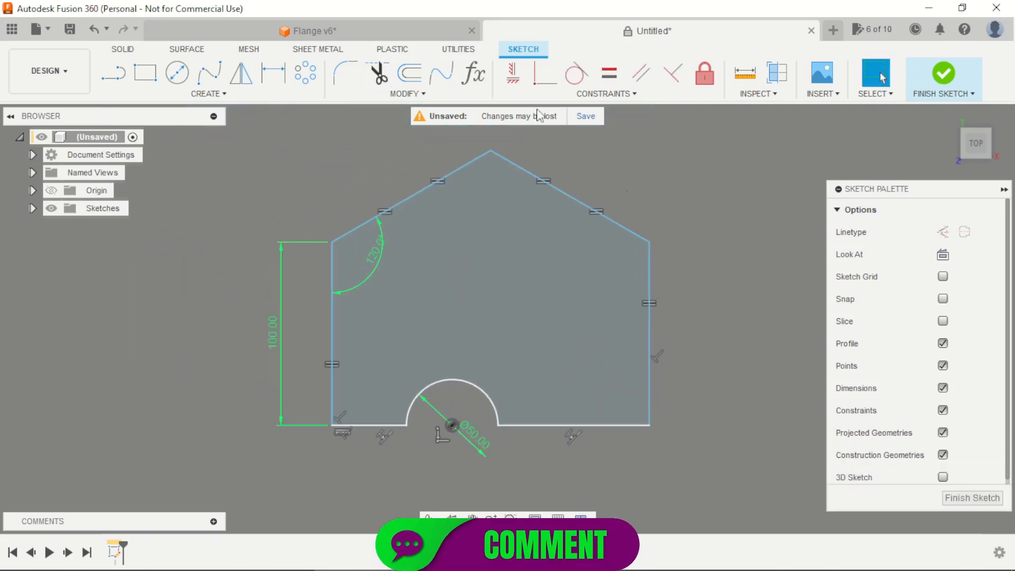
click(518, 75)
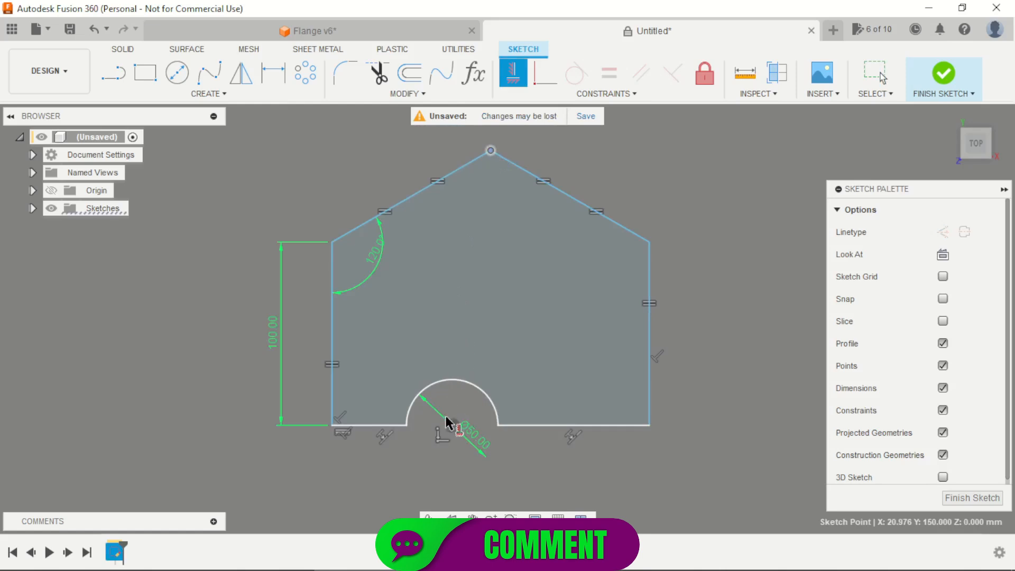
click(451, 425)
key(Escape)
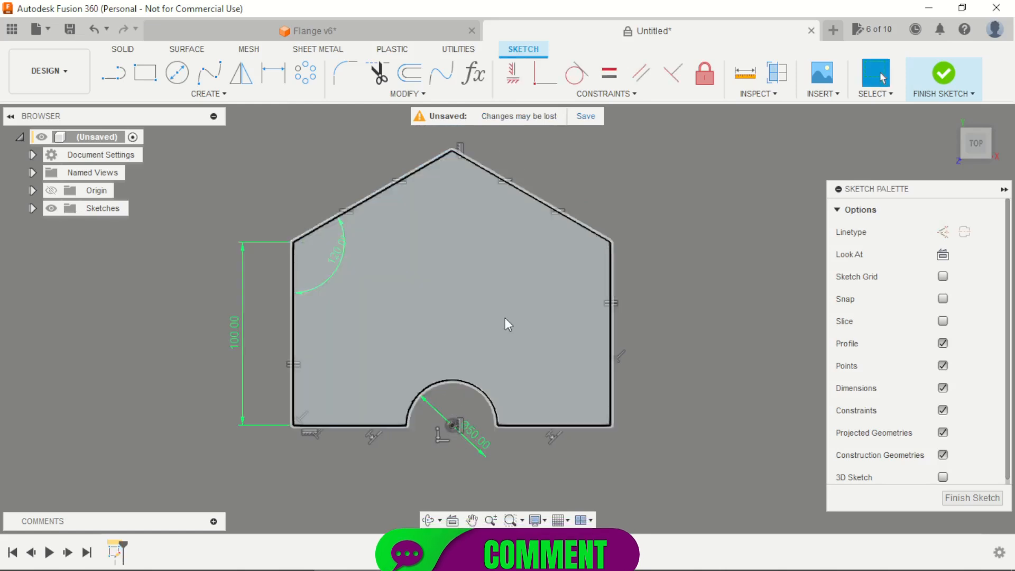
click(949, 77)
mouse_move(727, 295)
shift+middle_down()
mouse_move(686, 253)
mouse_move(666, 268)
shift+middle_up()
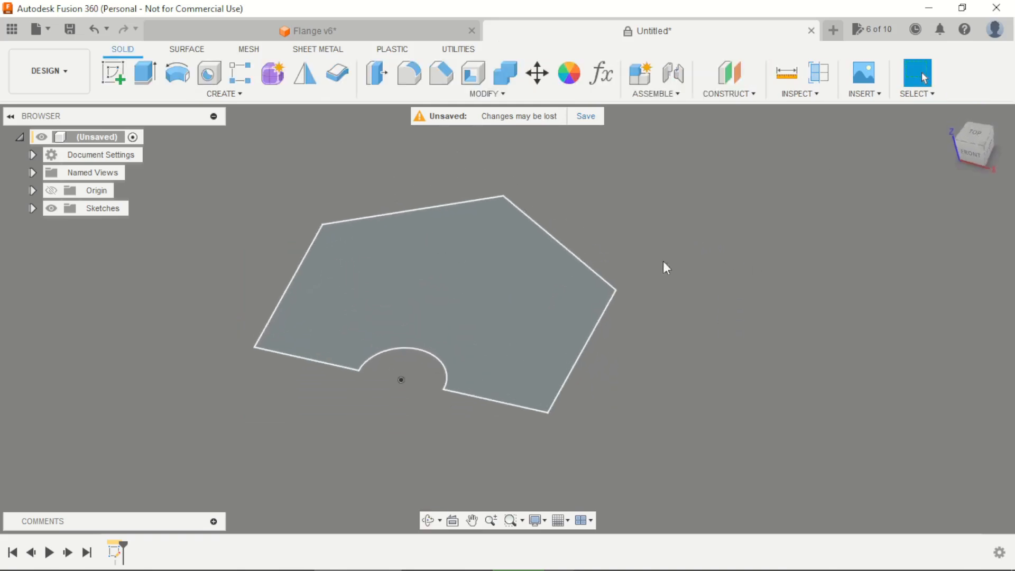
Set the thickness of the default Steel (mm) sheet metal rule to 1.6 mm.
click(324, 53)
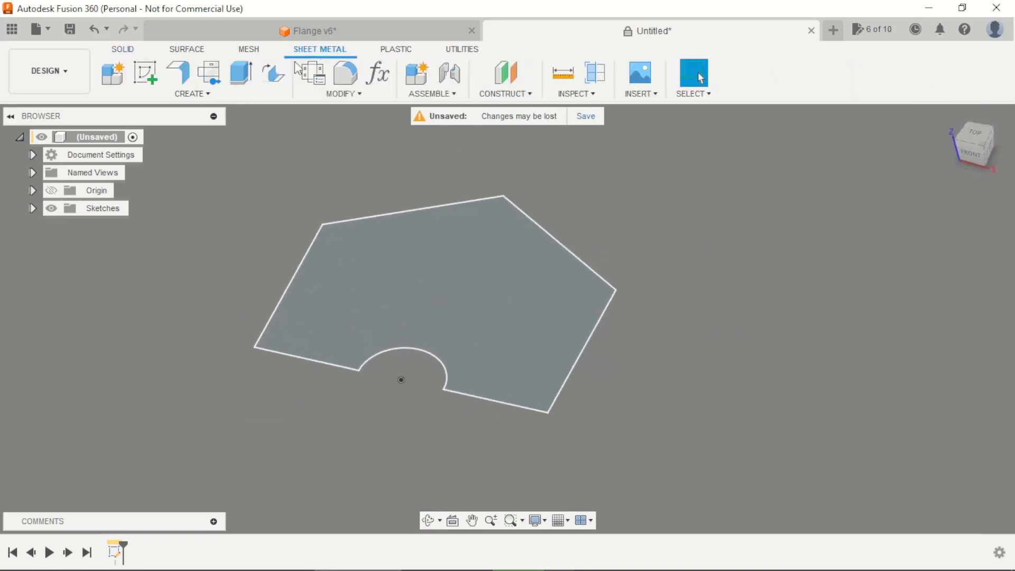
click(320, 76)
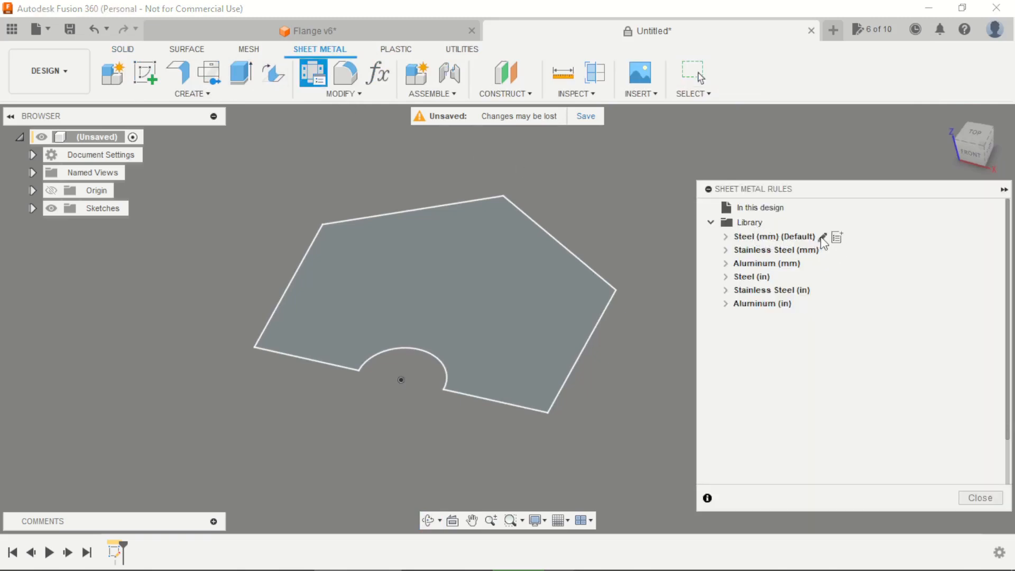
click(823, 237)
click(541, 196)
text(1.6)
key(Return)
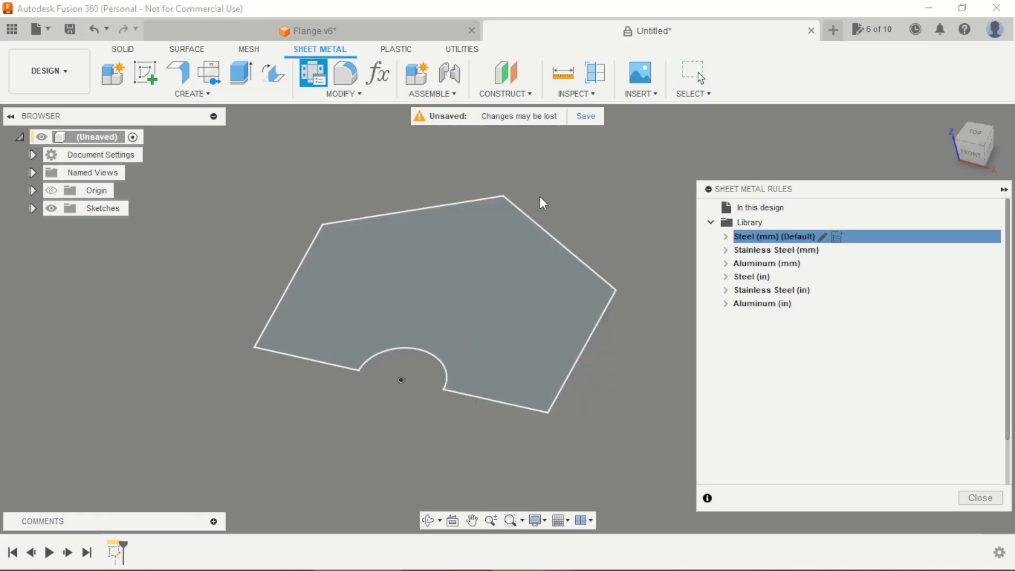
click(980, 497)
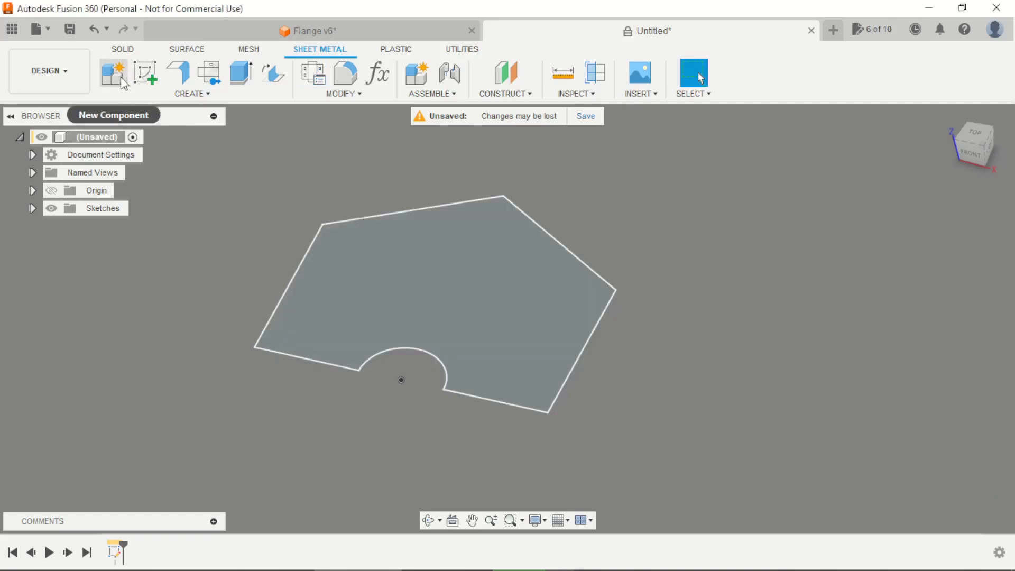
Create a base flange from the five-sided profile as a new body on Side 1, using the Steel (mm) rule.
click(190, 78)
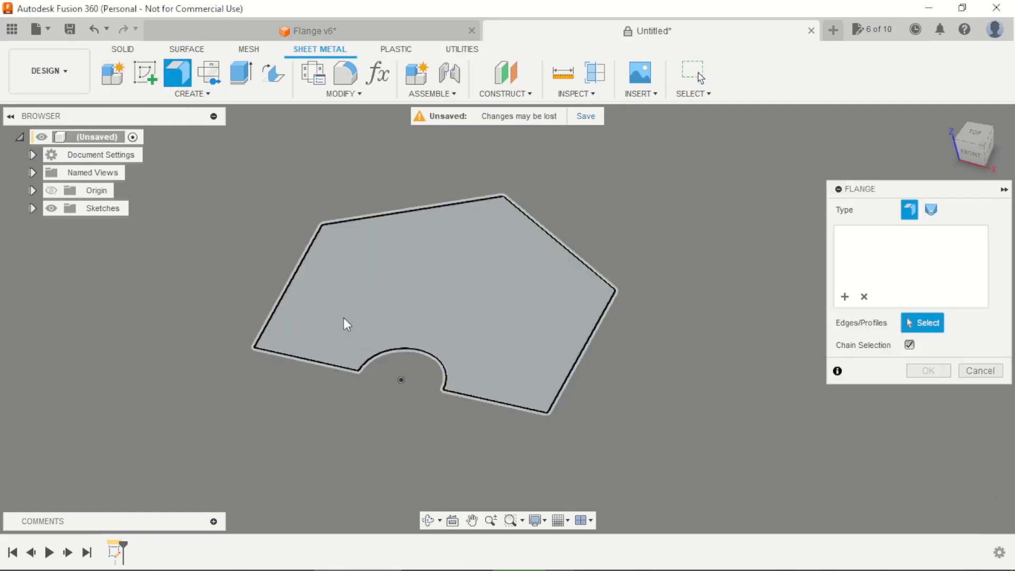
click(344, 318)
shift+middle_drag(430, 463, 456, 437)
scroll(423, 355, up, 5)
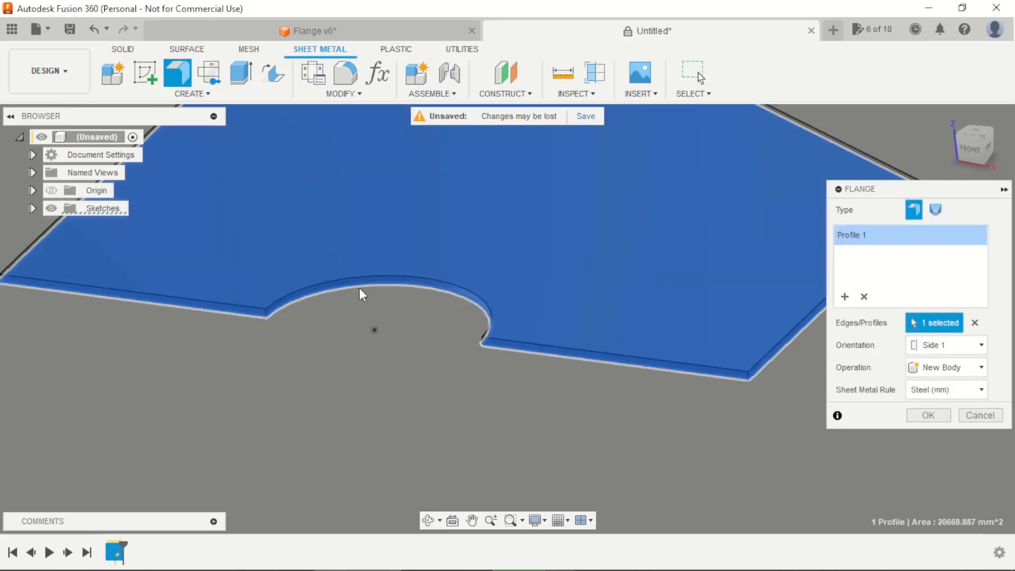
scroll(394, 306, up, 1)
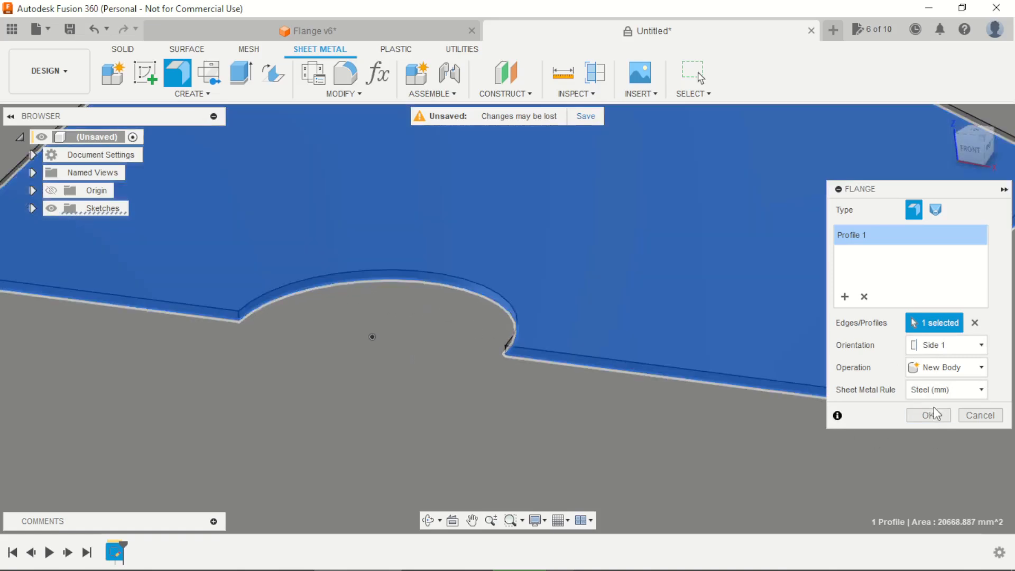
click(929, 415)
scroll(636, 225, down, 5)
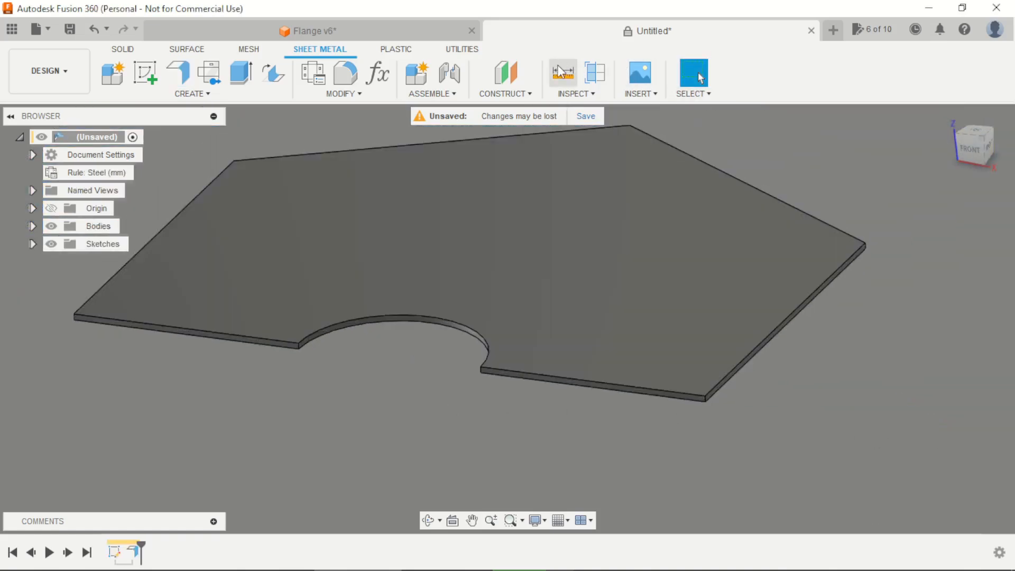
Measure the plate's thickness between its upper and lower faces.
key(i)
click(662, 335)
shift+middle_drag(662, 335, 696, 256)
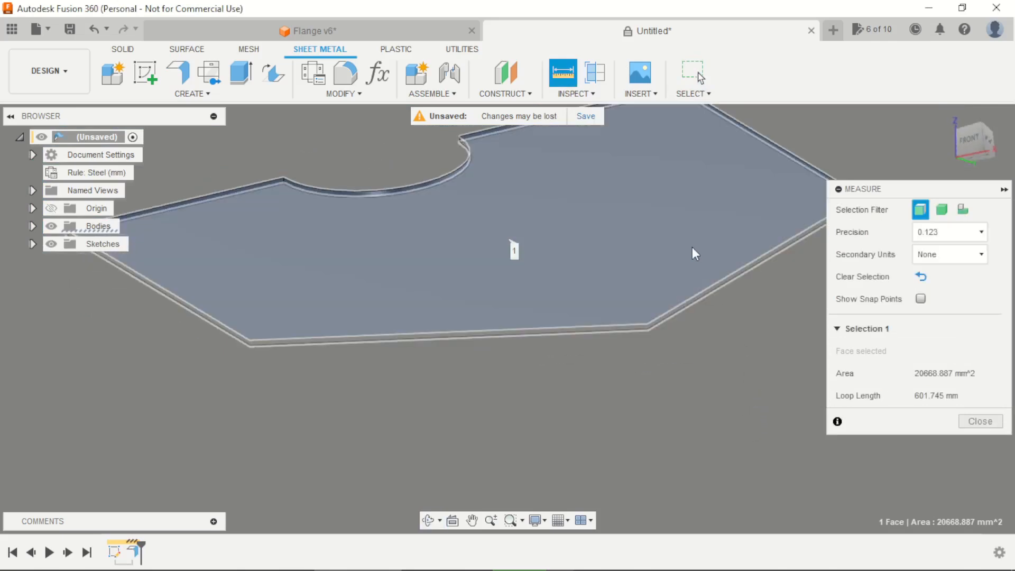
click(689, 242)
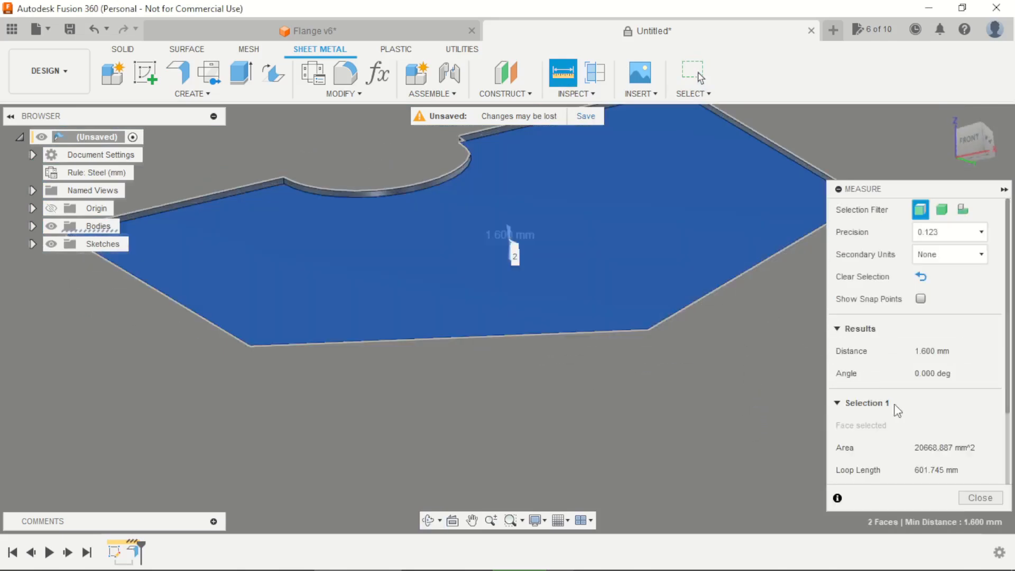
click(980, 498)
Start an edge flange on the plate's four outer edges, leaving out the notched edge.
shift+middle_drag(768, 407, 557, 454)
click(178, 72)
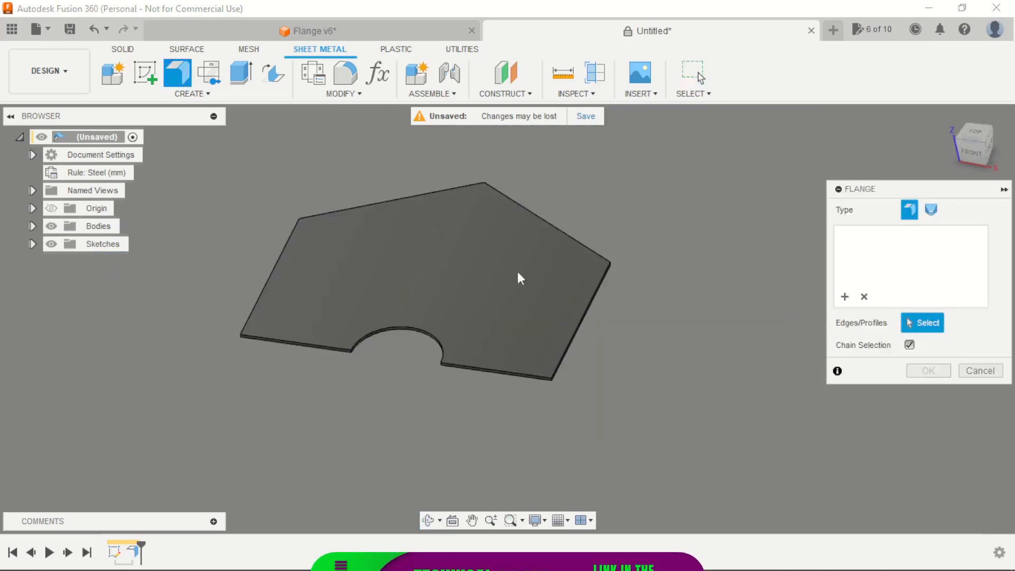
scroll(573, 340, up, 3)
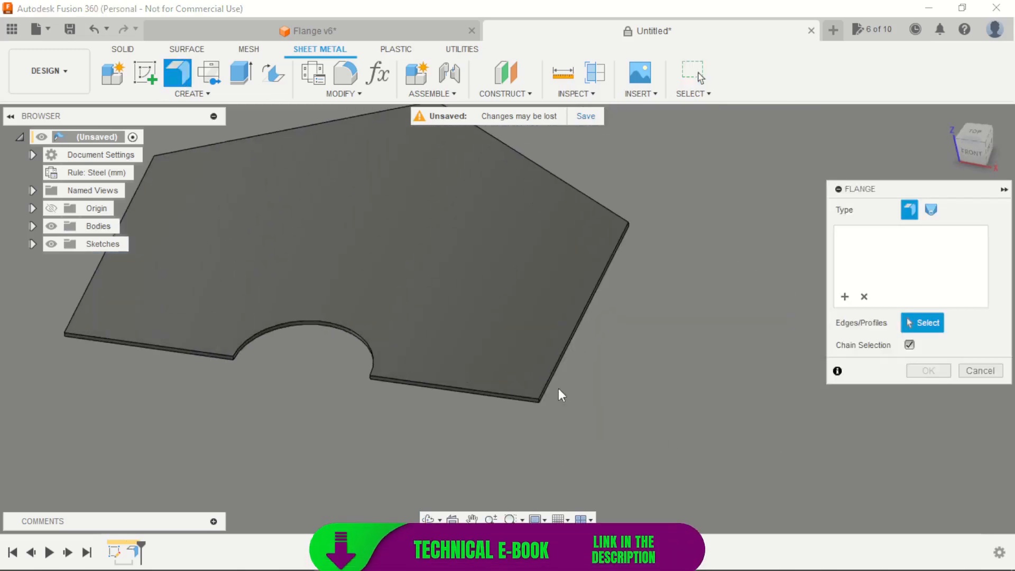
shift+middle_drag(560, 395, 526, 421)
scroll(525, 421, up, 3)
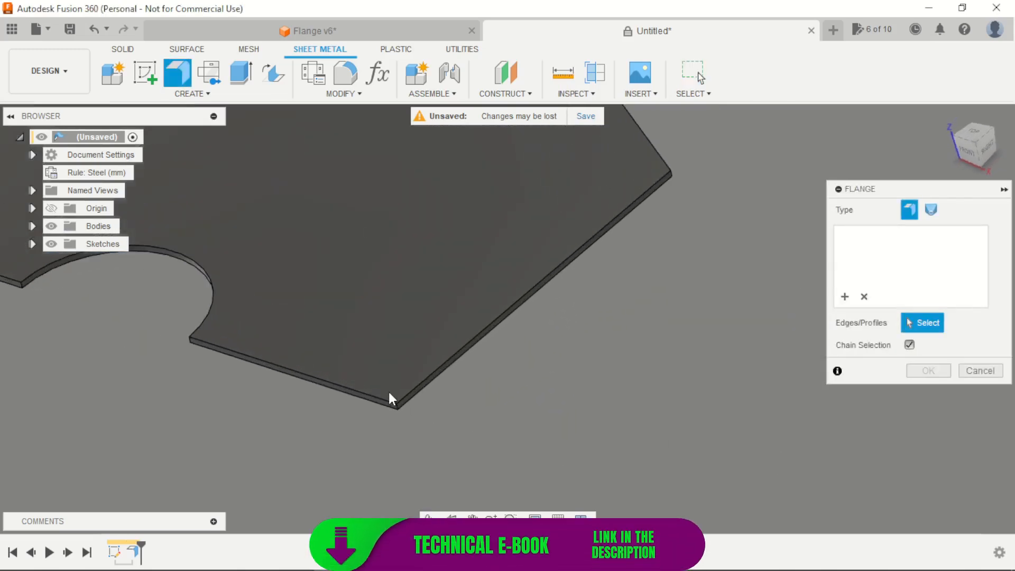
click(406, 392)
scroll(559, 431, down, 3)
shift+middle_drag(626, 372, 550, 370)
click(490, 300)
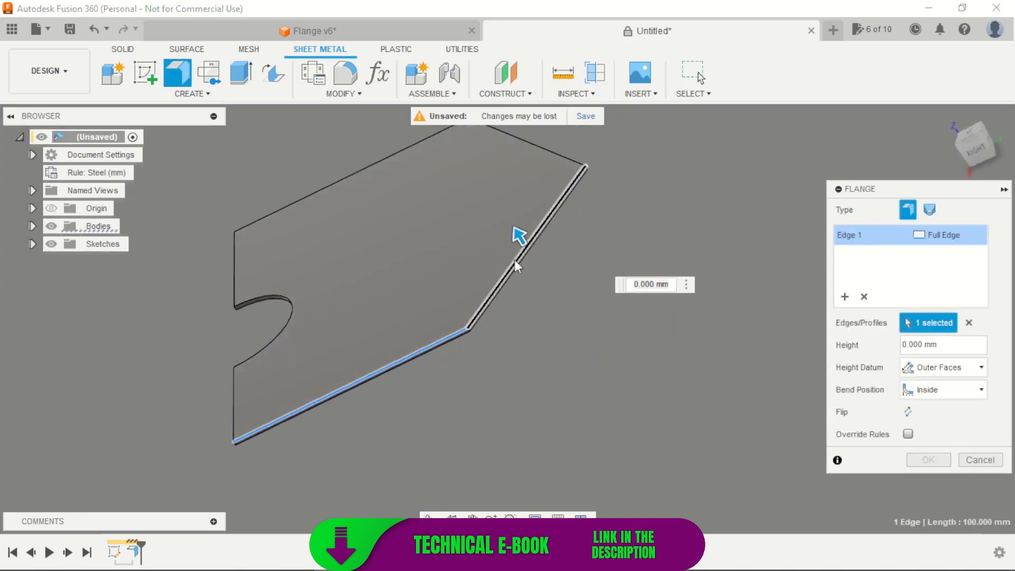
click(539, 148)
shift+middle_drag(579, 229, 703, 204)
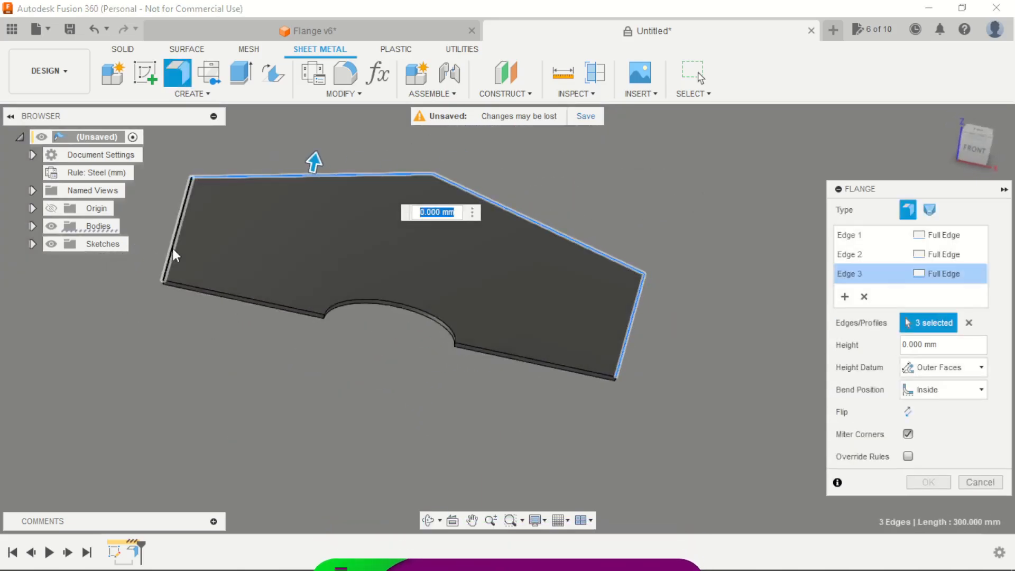
click(172, 248)
shift+middle_drag(229, 343, 275, 362)
scroll(570, 381, down, 2)
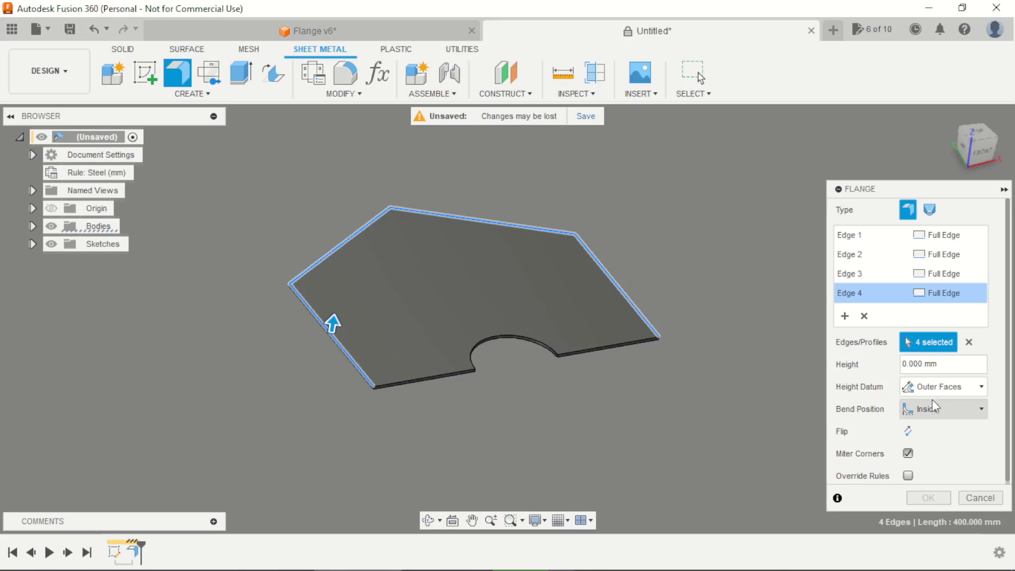
Set the edge flange's height to 50 mm and its angle to 45 degrees, and create the four sloping walls.
click(862, 371)
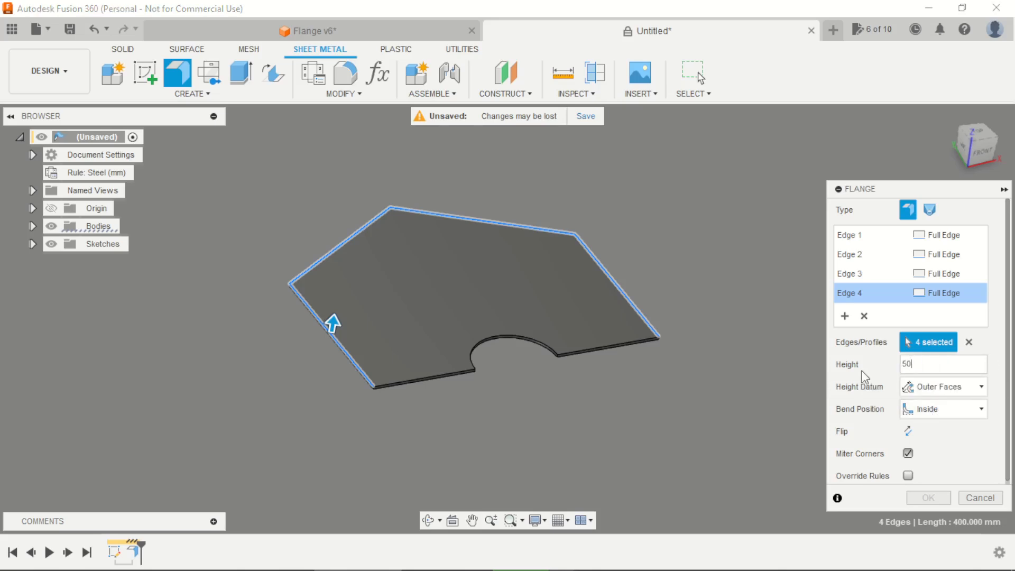
text(50)
shift+middle_drag(590, 396, 561, 381)
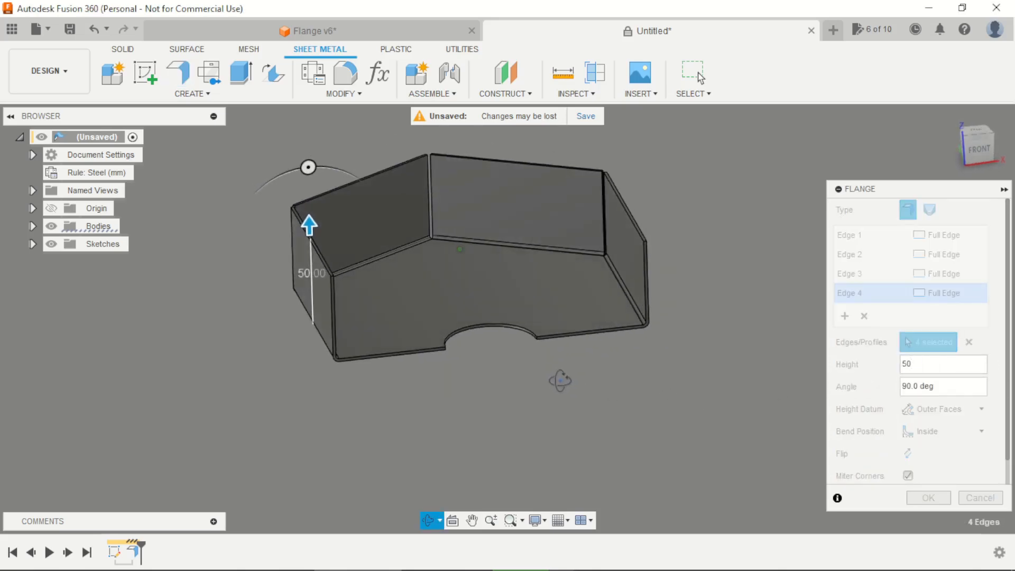
scroll(560, 381, up, 1)
click(943, 387)
text(45)
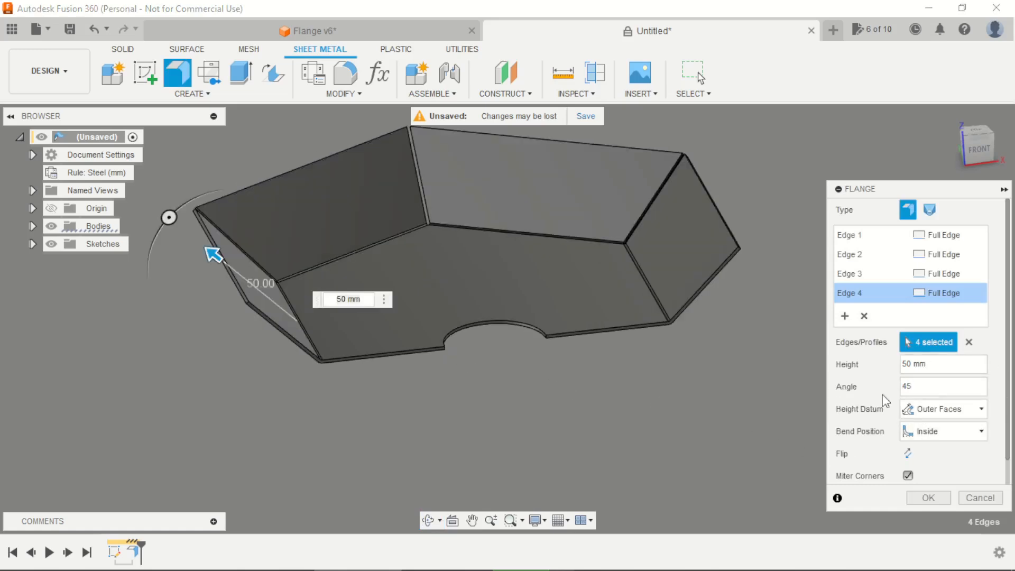
key(Return)
Check the flange tool.pdf drawing in Acrobat Reader, and back in Fusion 360 start a flange on the upper edges of the four sloping walls.
key(alt+Tab)
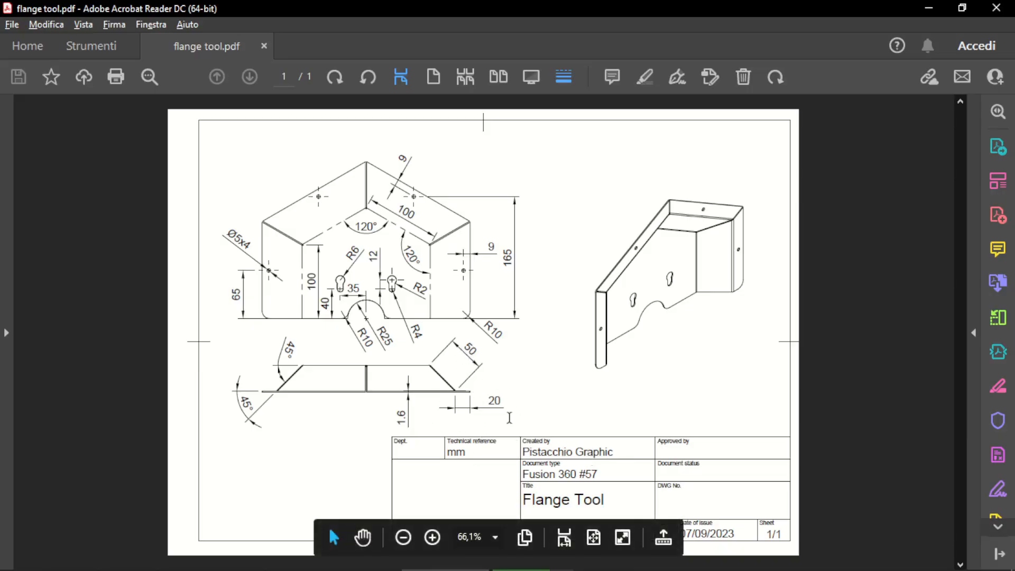
key(alt+Tab)
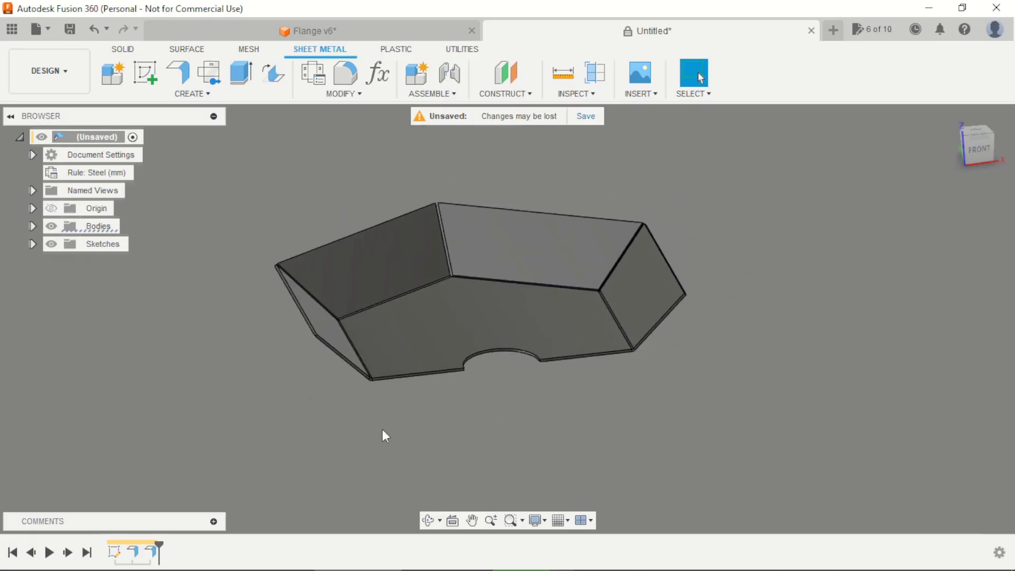
click(177, 72)
scroll(273, 274, up, 2)
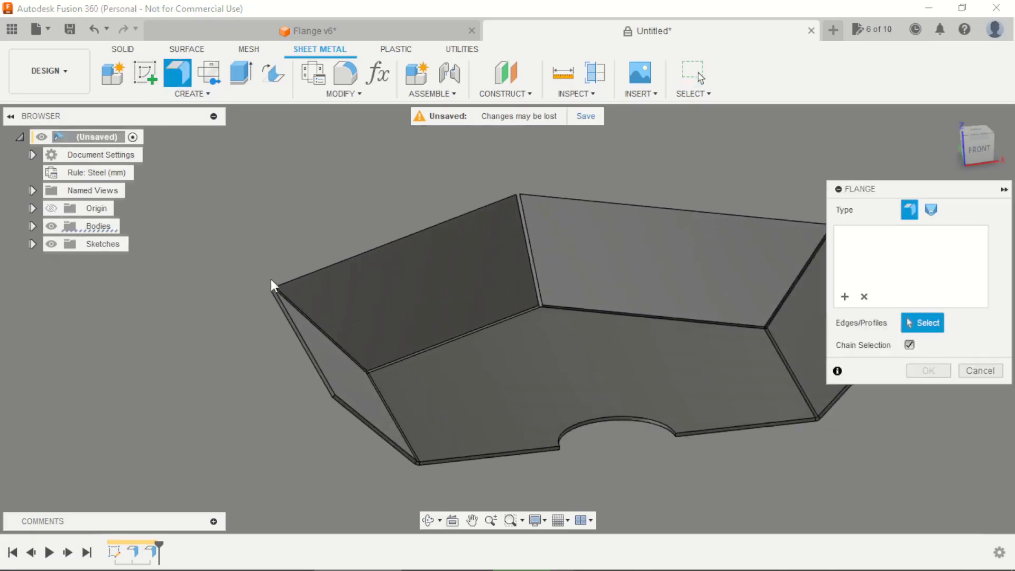
click(280, 312)
shift+middle_drag(357, 321, 410, 291)
scroll(401, 264, up, 2)
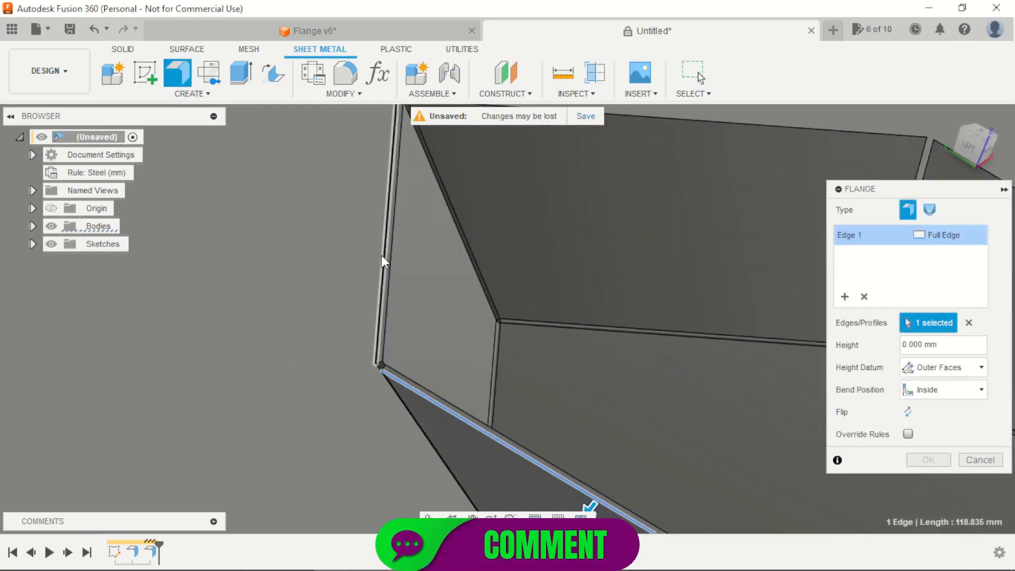
click(382, 255)
shift+middle_drag(354, 267, 421, 350)
scroll(421, 350, down, 2)
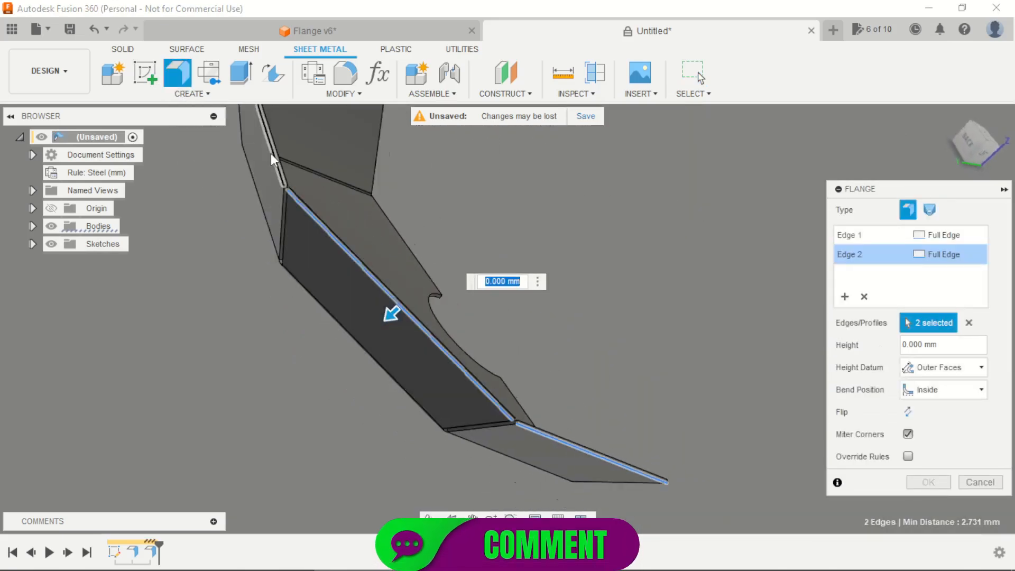
scroll(273, 153, up, 3)
click(276, 146)
shift+middle_drag(287, 147, 328, 212)
click(339, 217)
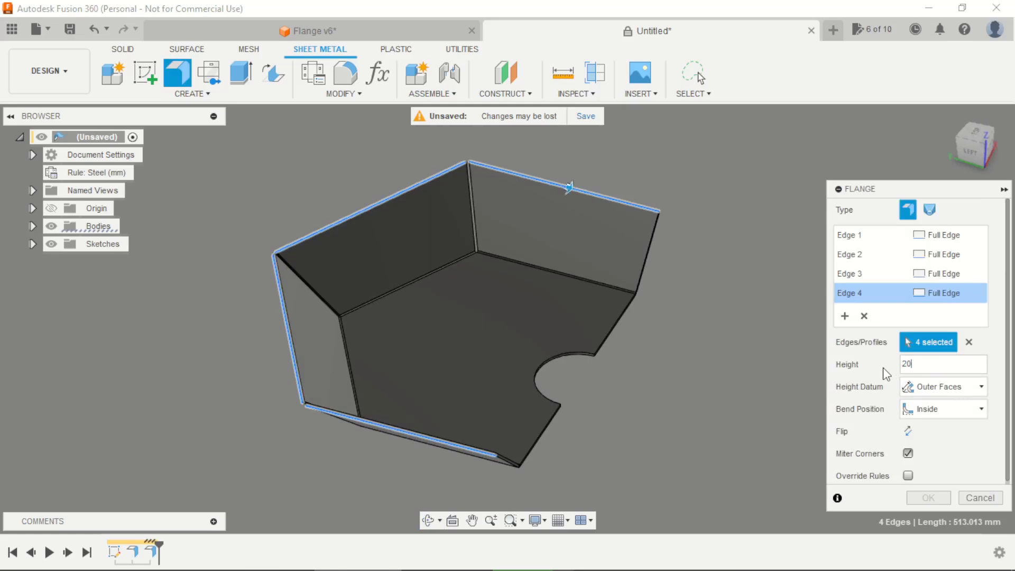
Set the rim flange's height to 20 mm and its angle to 45 degrees, and create it.
key(Tab)
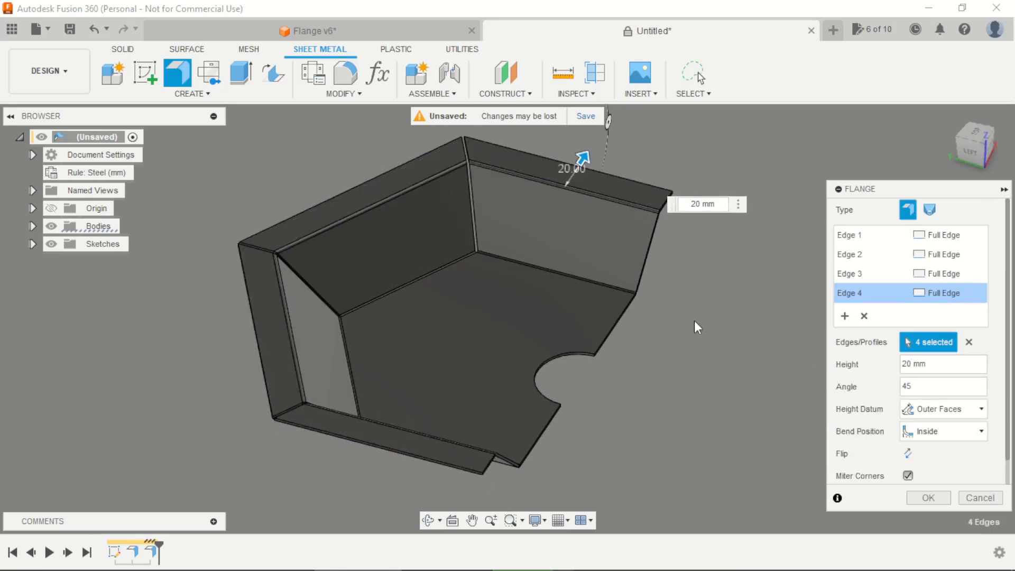
scroll(695, 311, down, 2)
shift+middle_drag(697, 322, 727, 404)
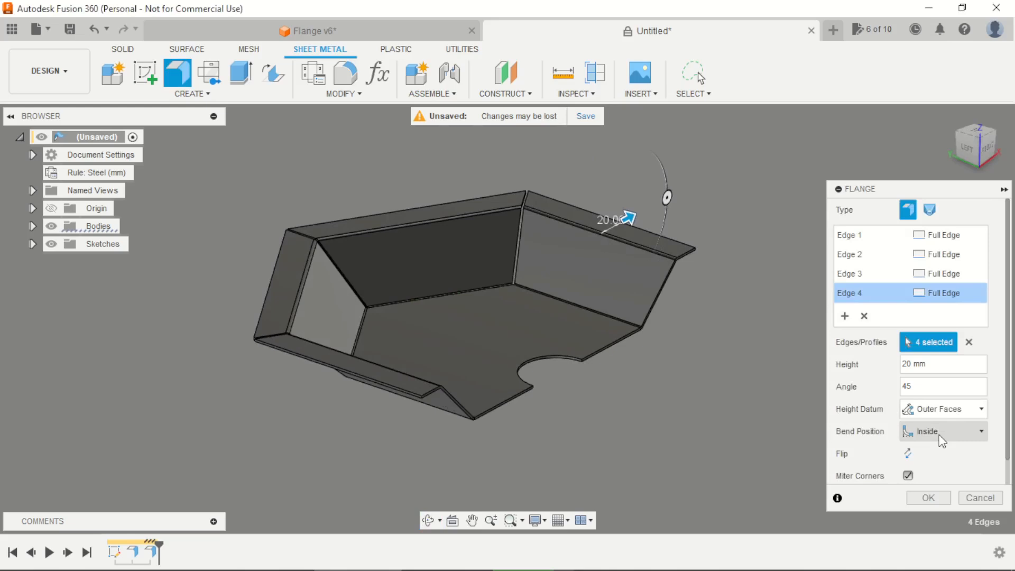
click(928, 497)
Start a new sketch on the flat face of the outer rim.
shift+middle_drag(729, 390, 669, 451)
scroll(663, 396, down, 2)
scroll(576, 452, up, 2)
click(146, 77)
mouse_move(604, 432)
shift+middle_down()
mouse_move(575, 440)
mouse_move(306, 389)
shift+middle_up()
click(296, 381)
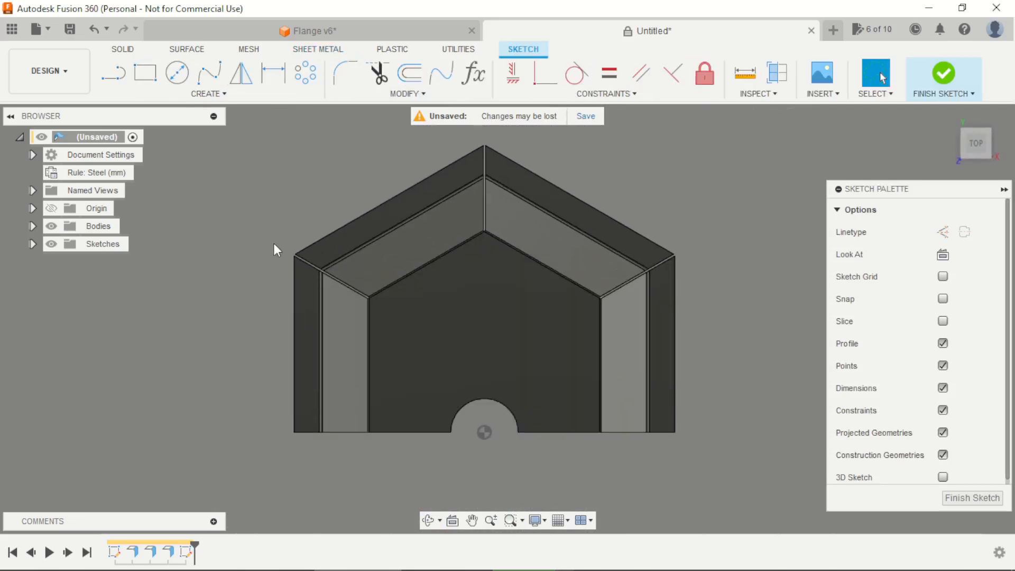
Draw four circles, one on each rim segment, the one on the left segment about 16 mm in diameter.
key(c)
scroll(288, 403, up, 2)
click(312, 337)
click(319, 350)
scroll(323, 386, down, 2)
click(405, 200)
click(419, 226)
click(591, 230)
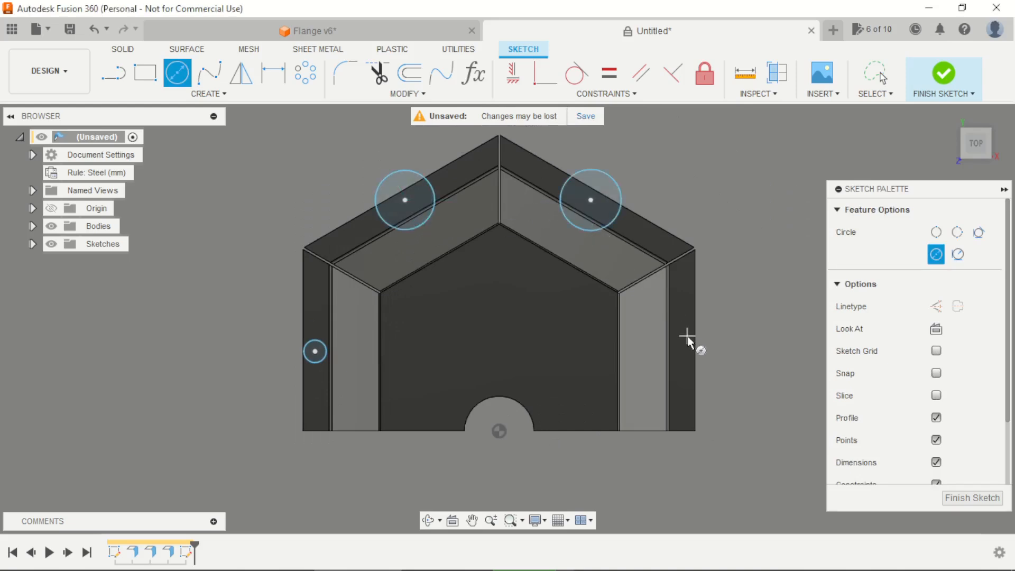
click(685, 352)
click(708, 370)
key(Escape)
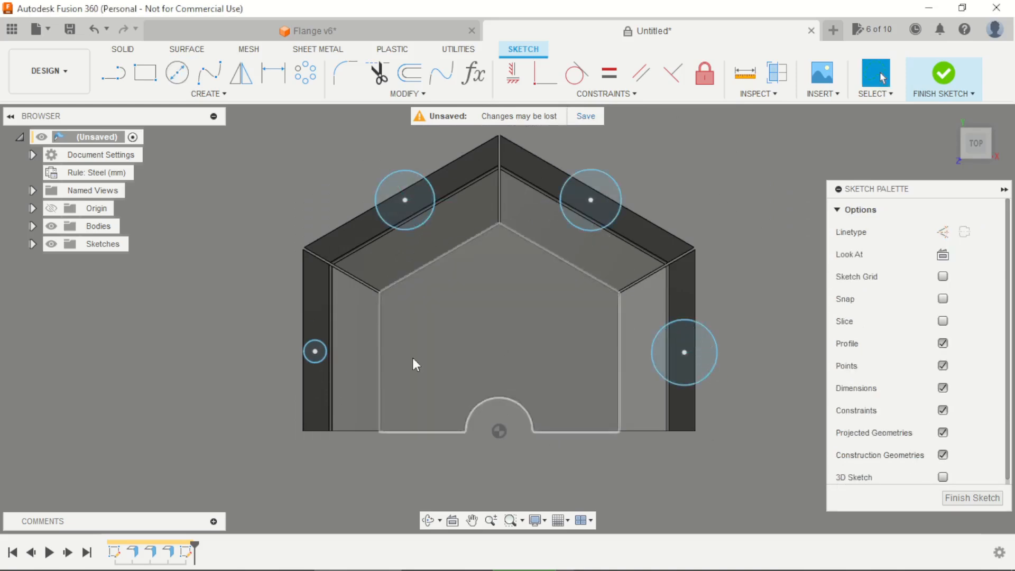
Make the four rim circles the same size with an Equal constraint.
click(320, 362)
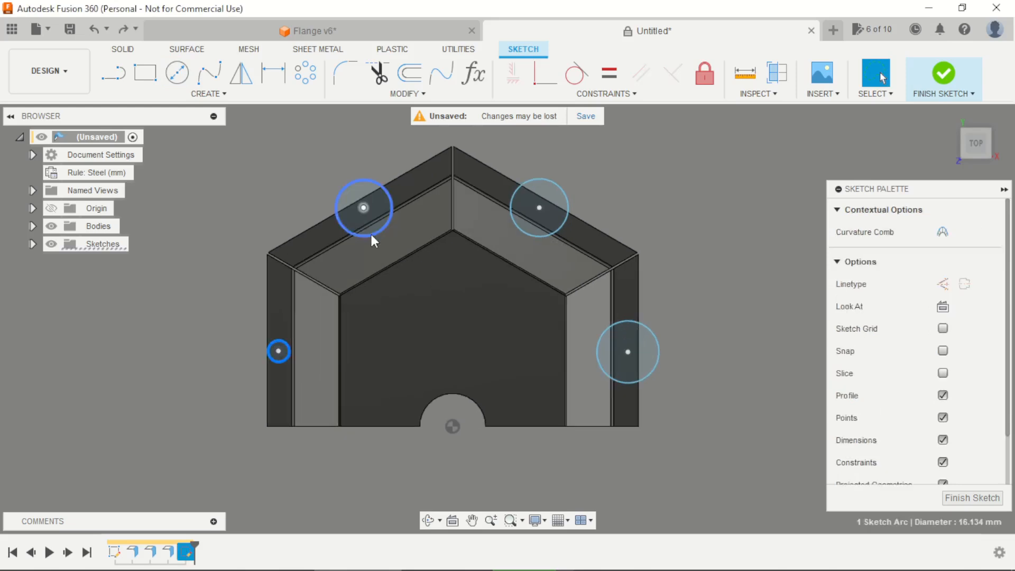
ctrl+click(371, 233)
ctrl+click(531, 233)
ctrl+click(656, 334)
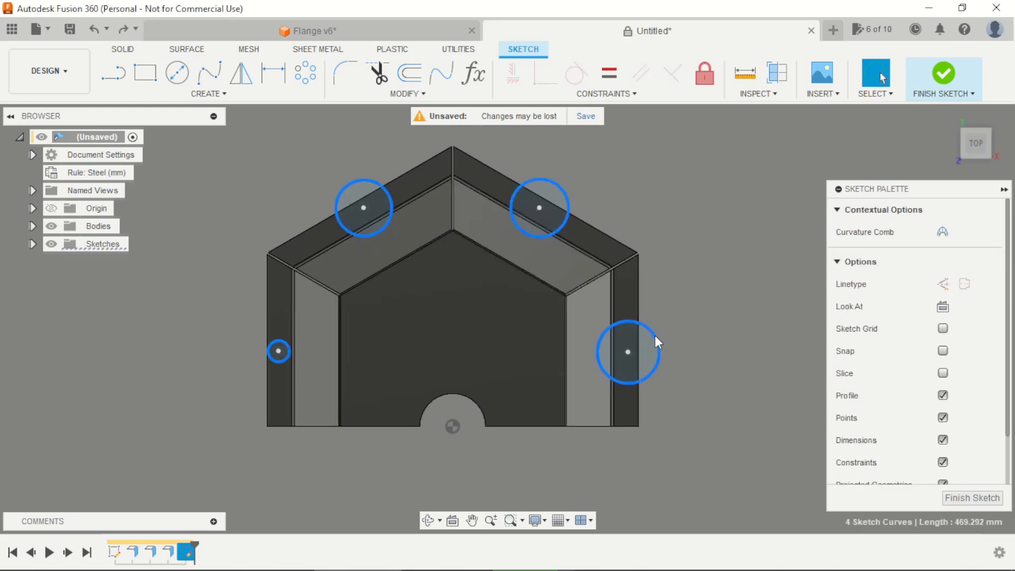
click(609, 77)
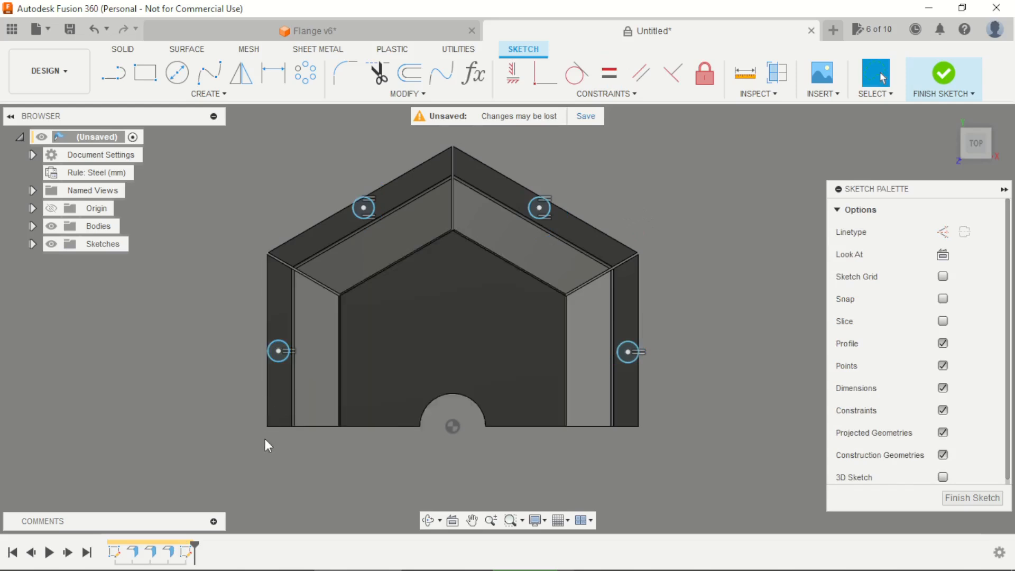
Dimension the left circle's centre 65 mm above the rim segment's bottom edge.
key(d)
scroll(202, 414, up, 3)
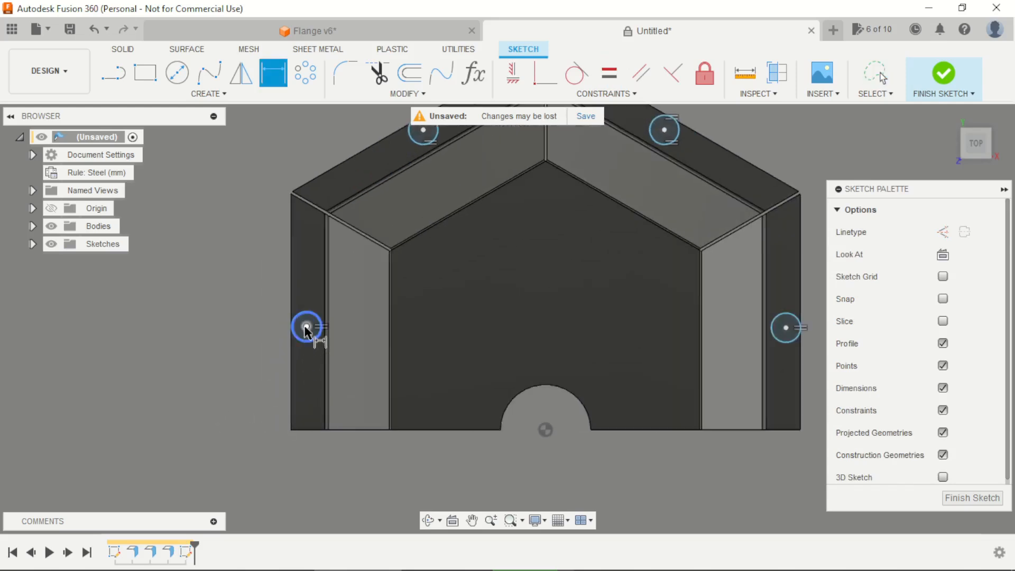
click(306, 328)
click(305, 427)
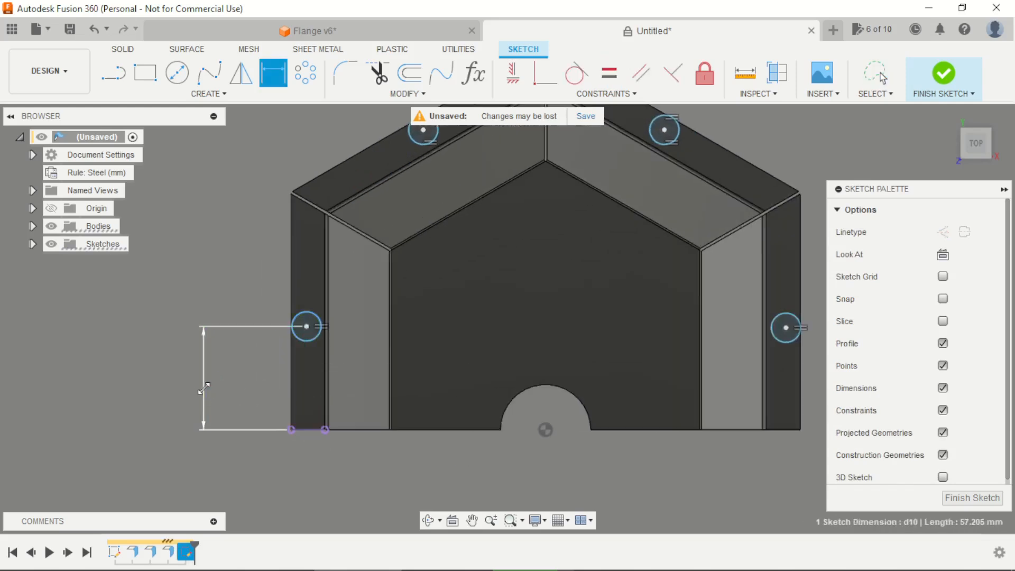
click(205, 389)
text(65)
key(Return)
scroll(204, 388, down, 2)
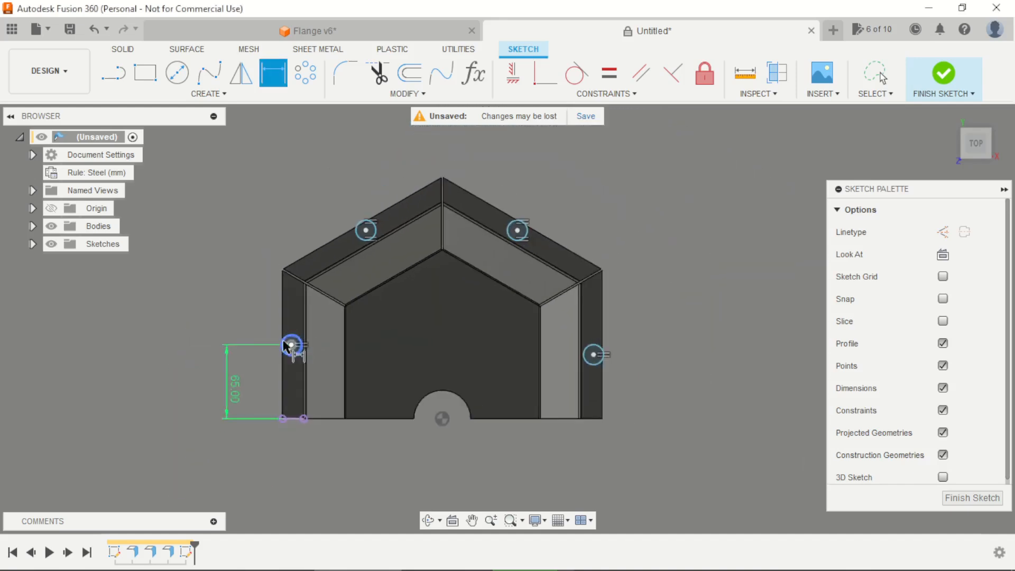
Dimension the left circle's centre 9 mm from the rim's outer left edge.
scroll(233, 379, up, 3)
click(333, 321)
scroll(318, 288, up, 2)
click(333, 295)
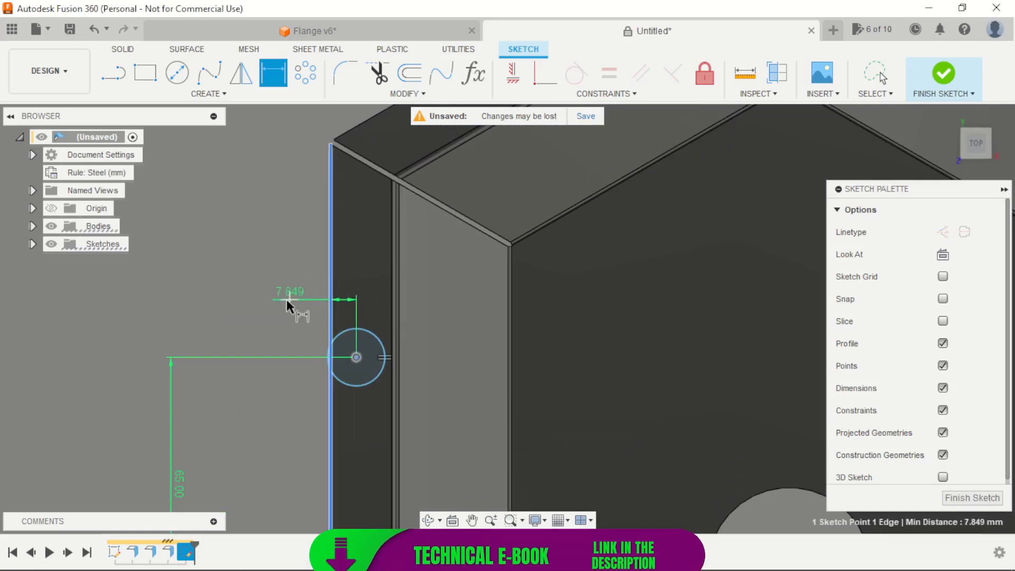
click(268, 299)
text(9)
key(Return)
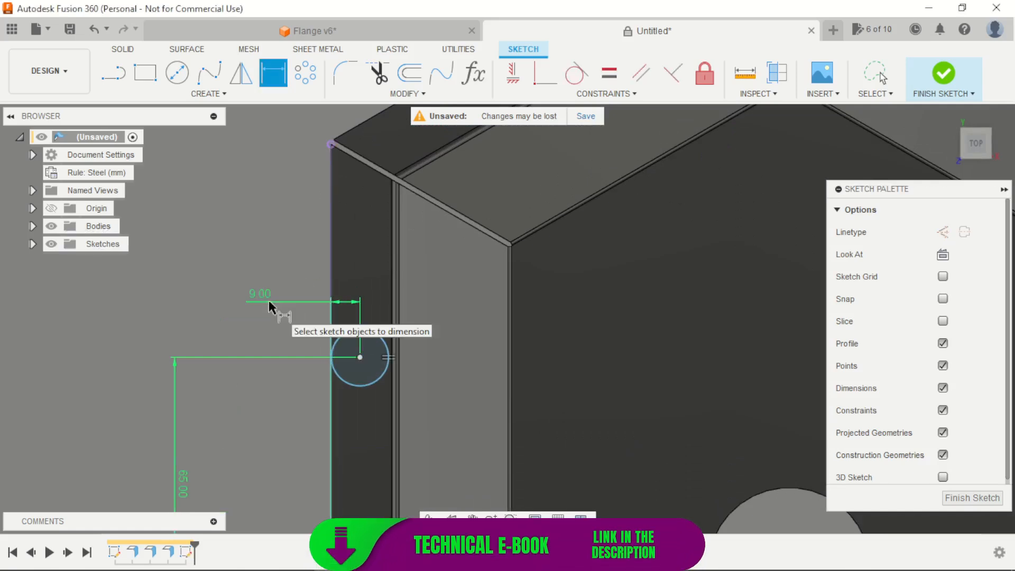
Dimension the left rim circle's diameter as 5 mm.
scroll(255, 380, down, 2)
scroll(280, 389, up, 1)
click(337, 336)
click(262, 384)
text(5)
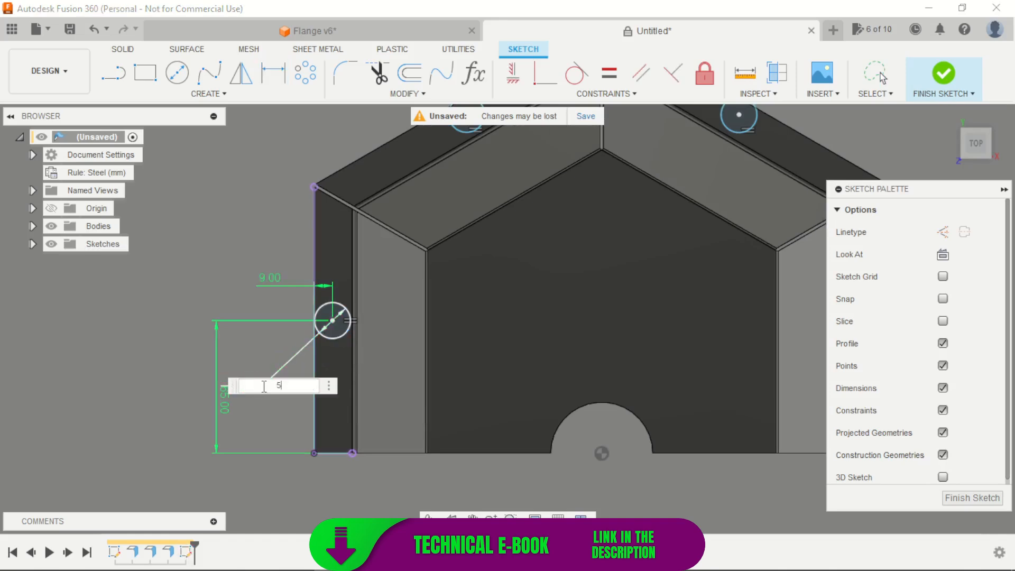
key(Return)
scroll(275, 373, down, 2)
scroll(362, 318, up, 2)
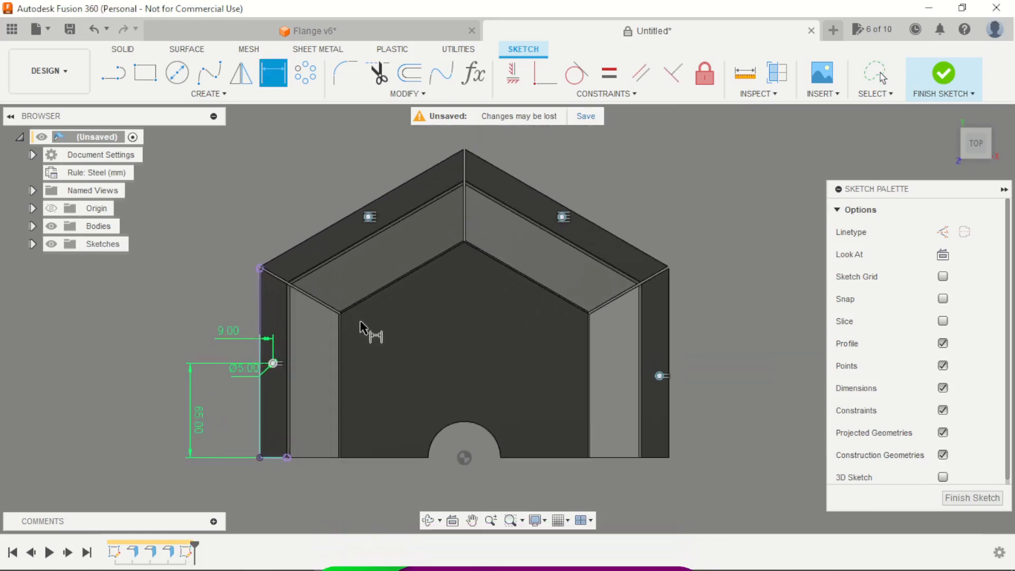
key(Escape)
Check the hole positions in the PDF drawing and constrain the right circle's centre level with the left circle's centre.
key(alt+Tab)
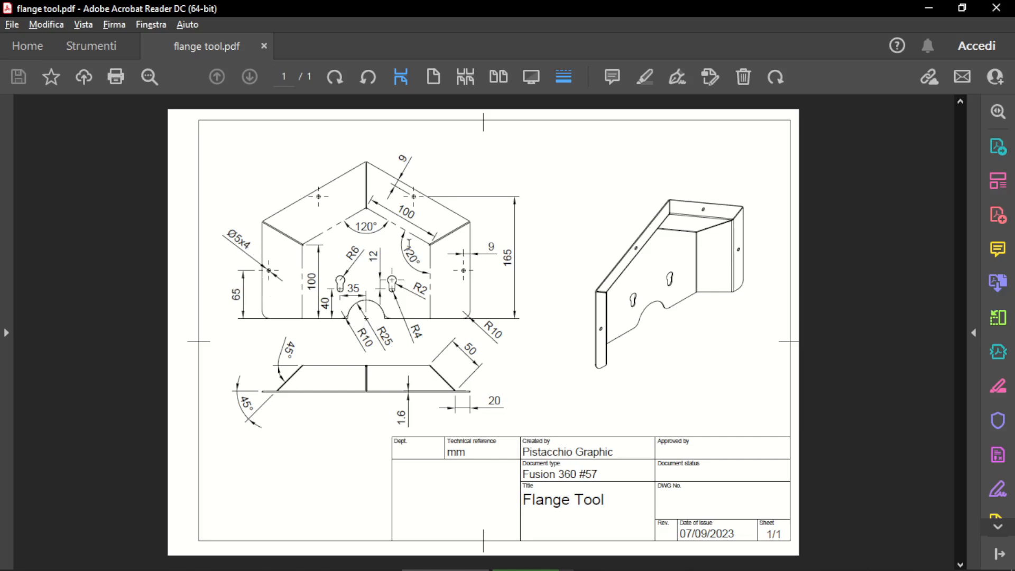
key(alt+Tab)
scroll(345, 366, down, 2)
scroll(592, 360, up, 3)
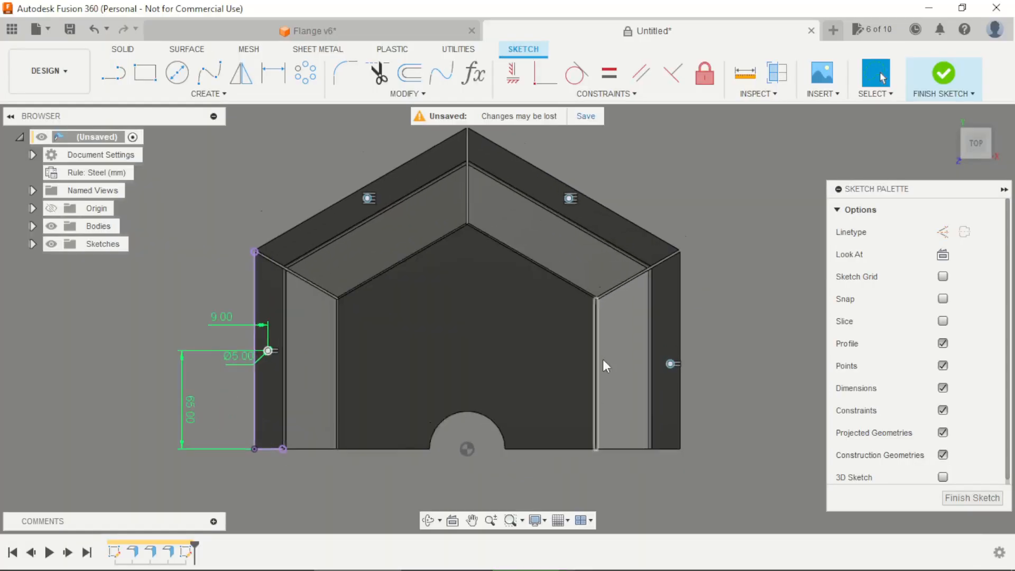
scroll(640, 369, up, 2)
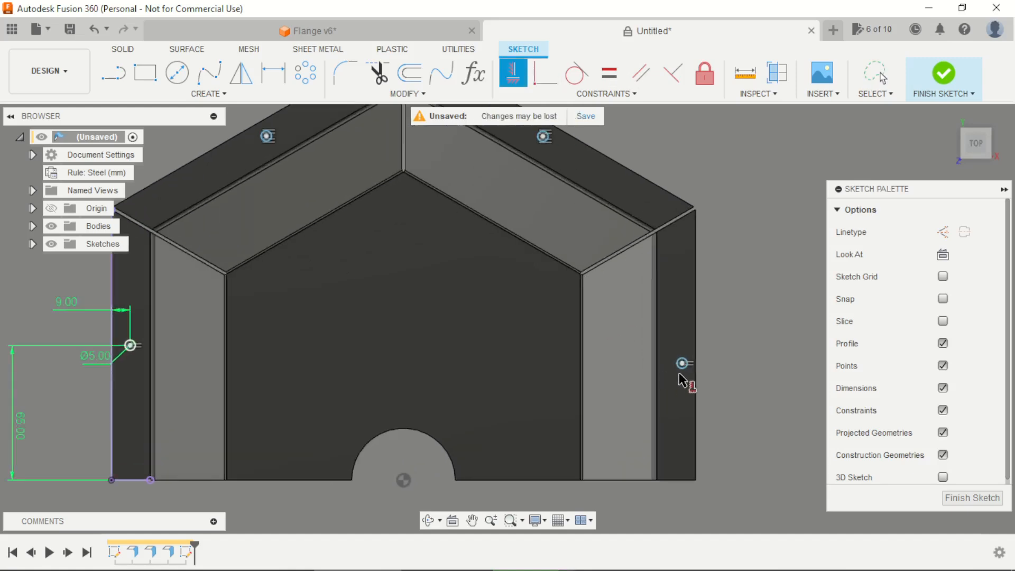
click(682, 364)
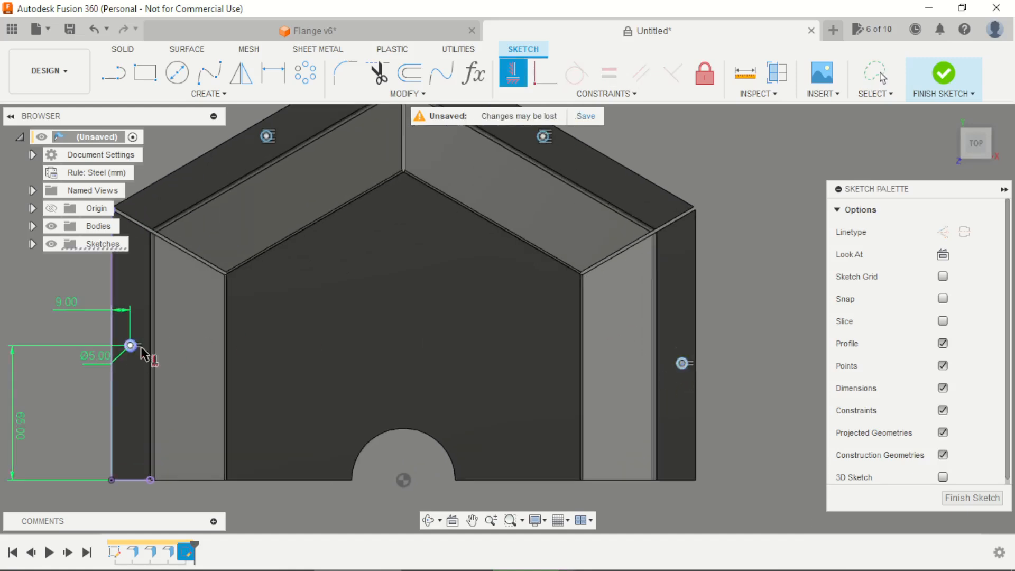
scroll(394, 370, down, 2)
key(Escape)
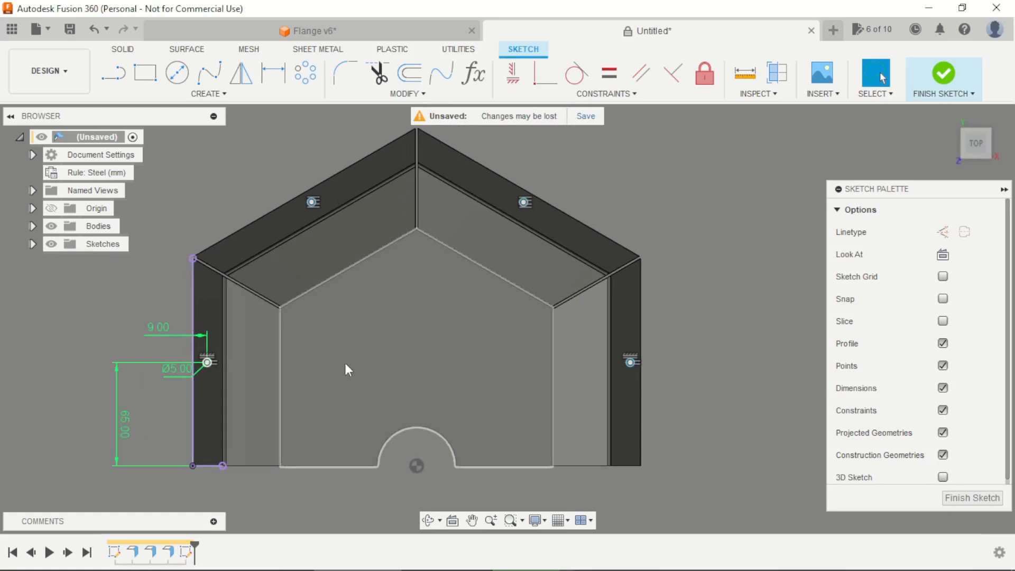
Constrain the centres of the two upper rim circles level with each other using a Horizontal/Vertical constraint.
scroll(261, 125, up, 1)
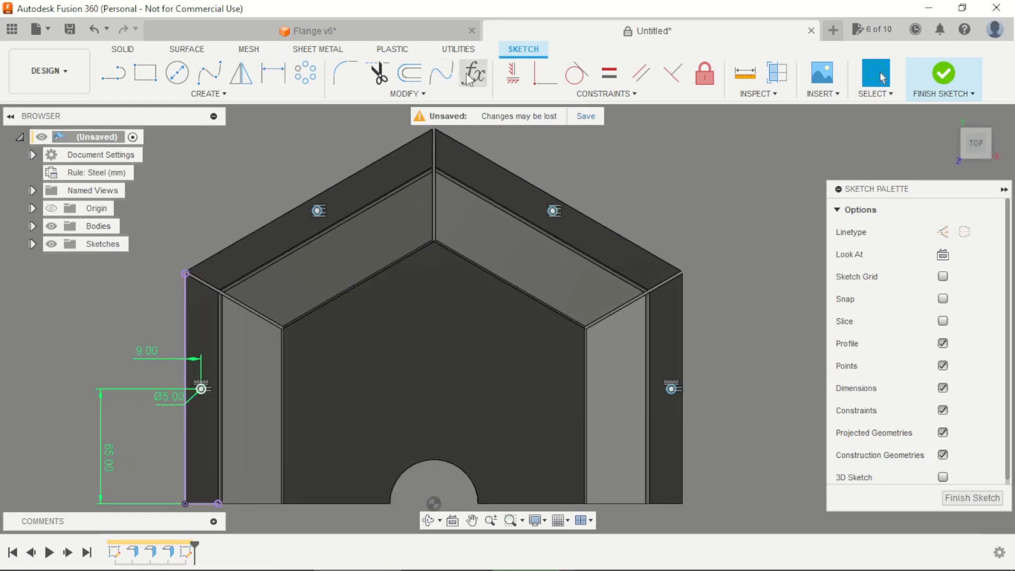
click(522, 81)
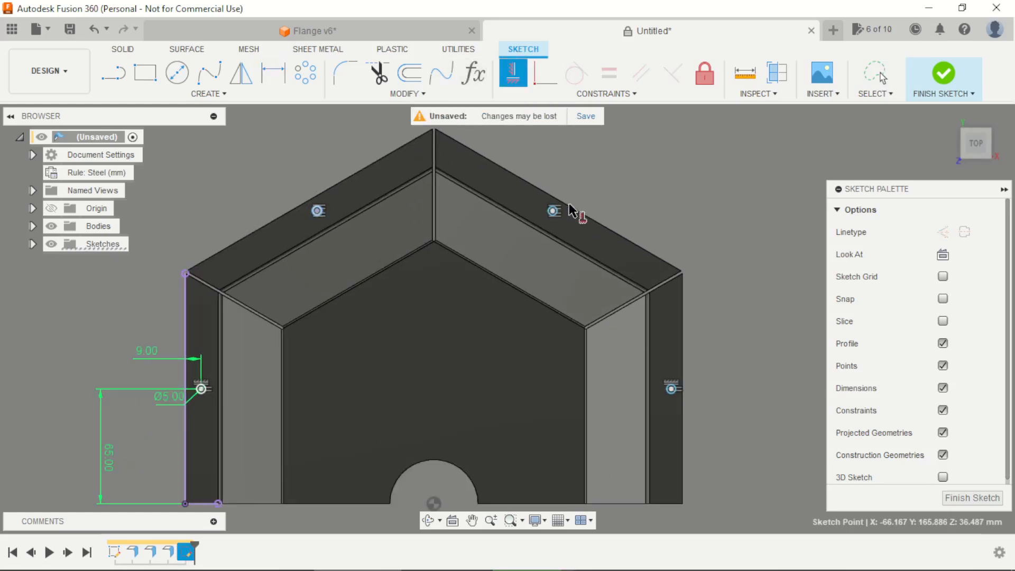
scroll(560, 206, down, 2)
key(Escape)
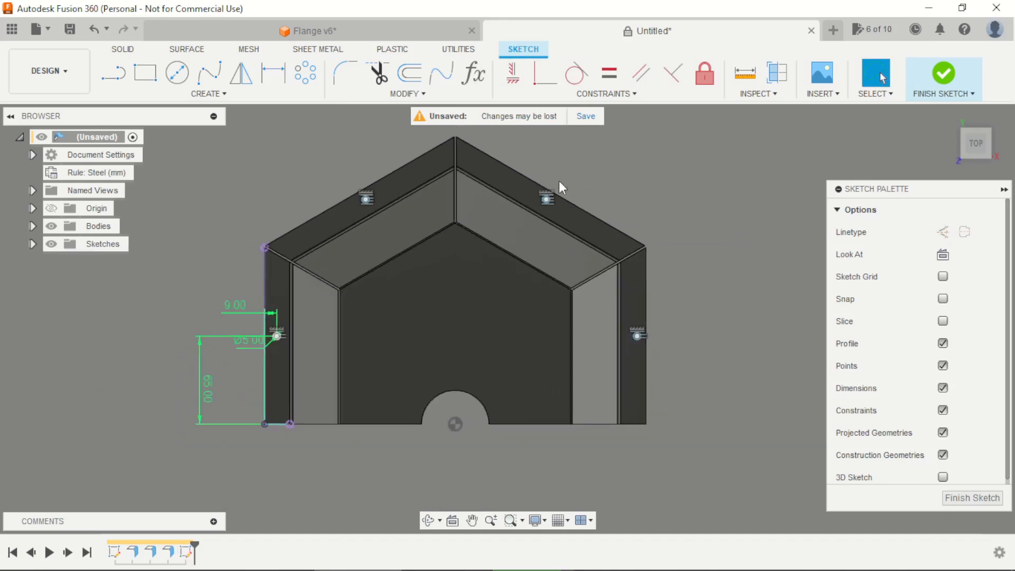
Dimension the upper-left circle's centre 9 mm from the outer edge of its rim segment.
key(d)
scroll(285, 193, up, 3)
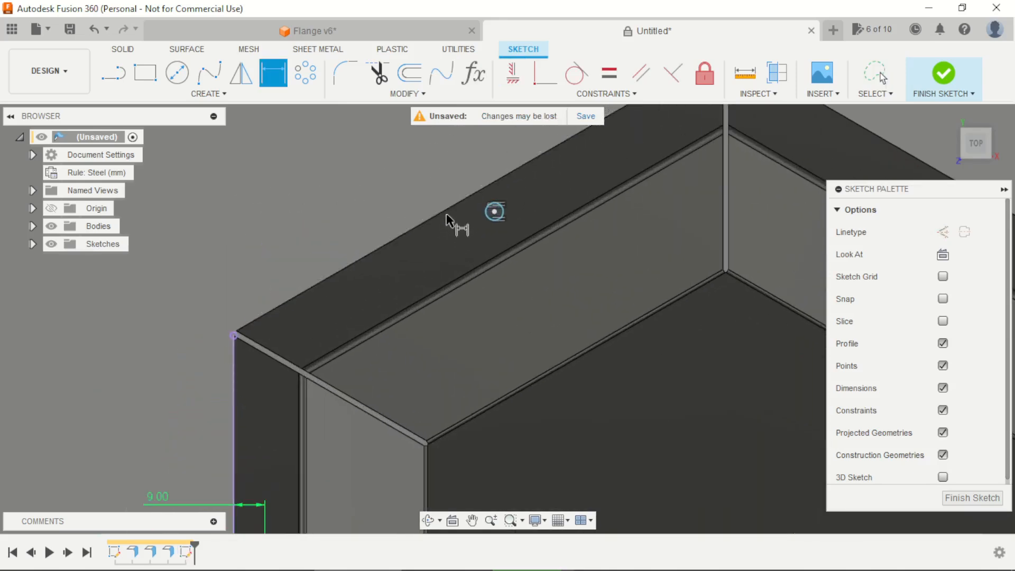
click(469, 197)
scroll(494, 226, up, 2)
click(496, 228)
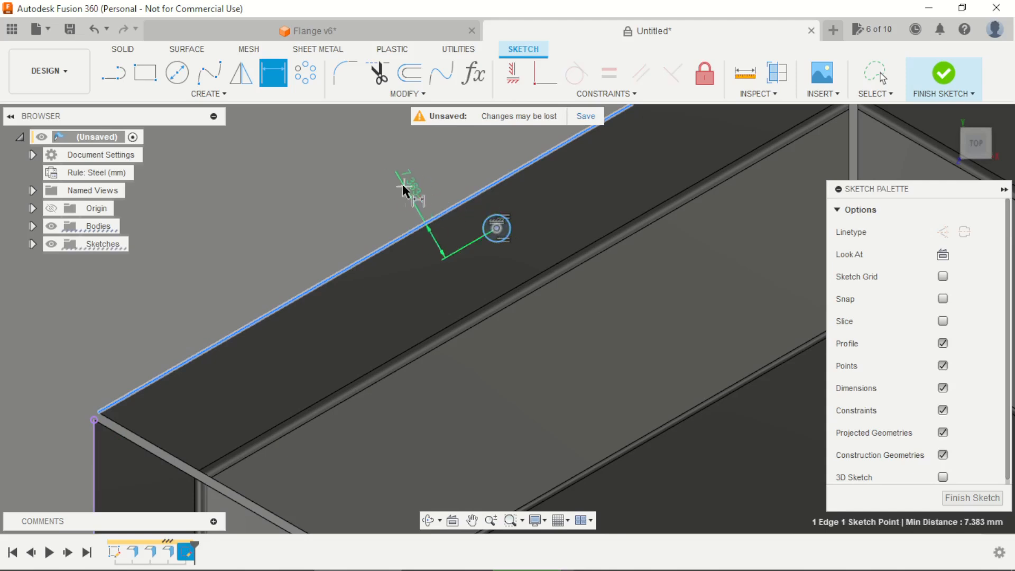
click(363, 192)
text(9)
key(Return)
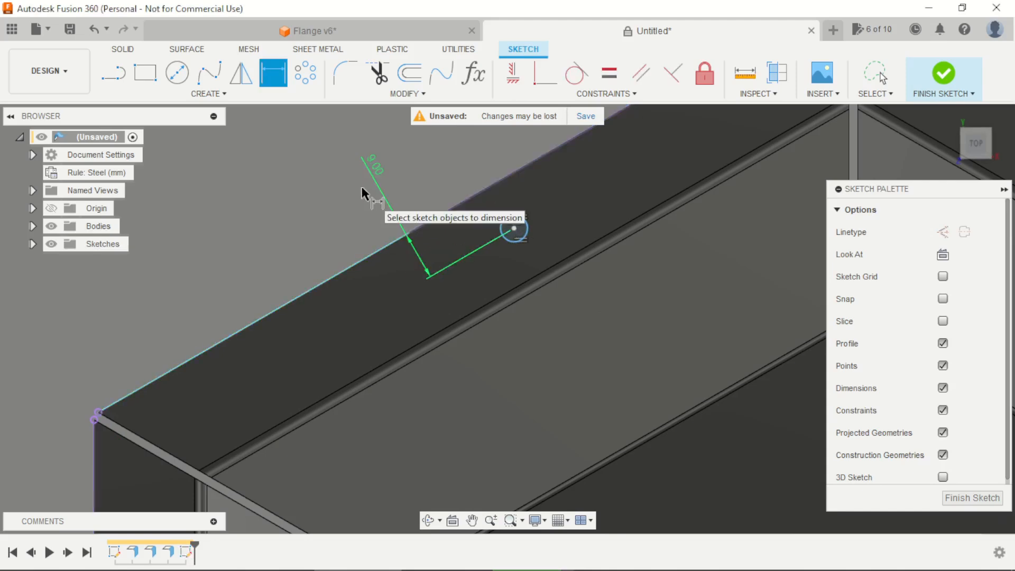
Dimension the upper-left circle's centre 165 mm above the bottom edge of the left rim segment.
scroll(363, 188, down, 4)
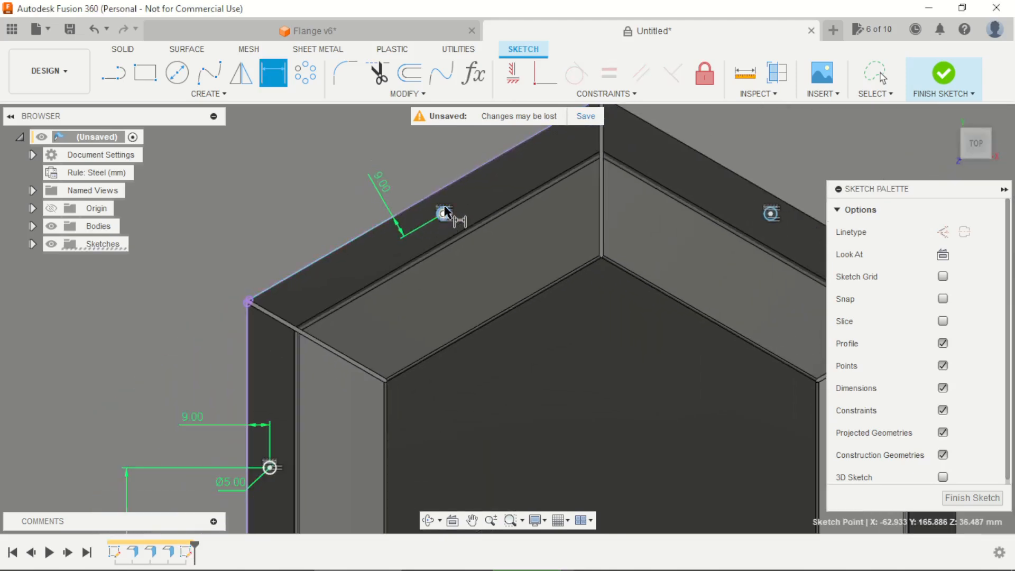
scroll(446, 218, down, 5)
scroll(303, 382, up, 3)
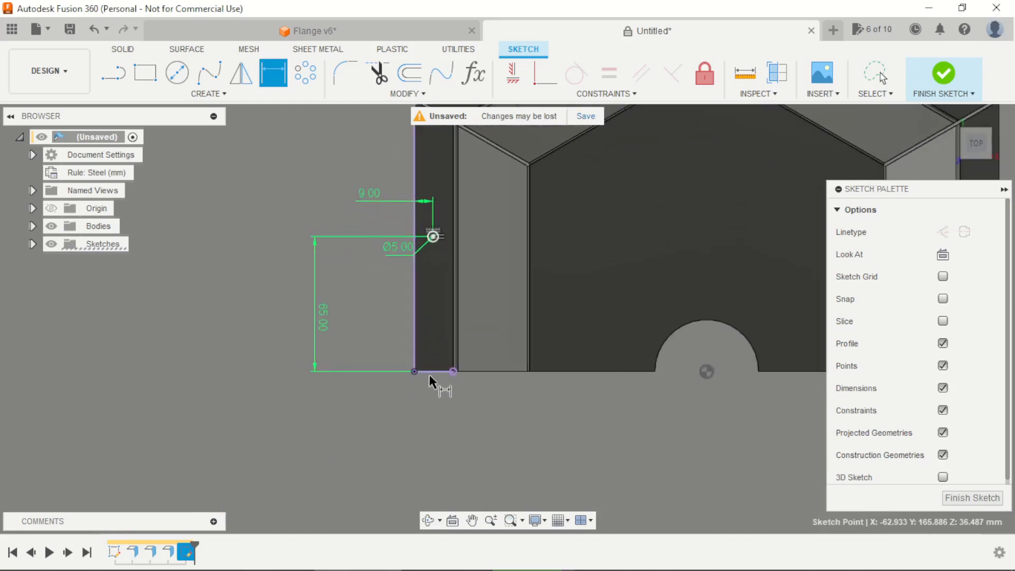
click(431, 373)
scroll(430, 373, down, 4)
click(290, 290)
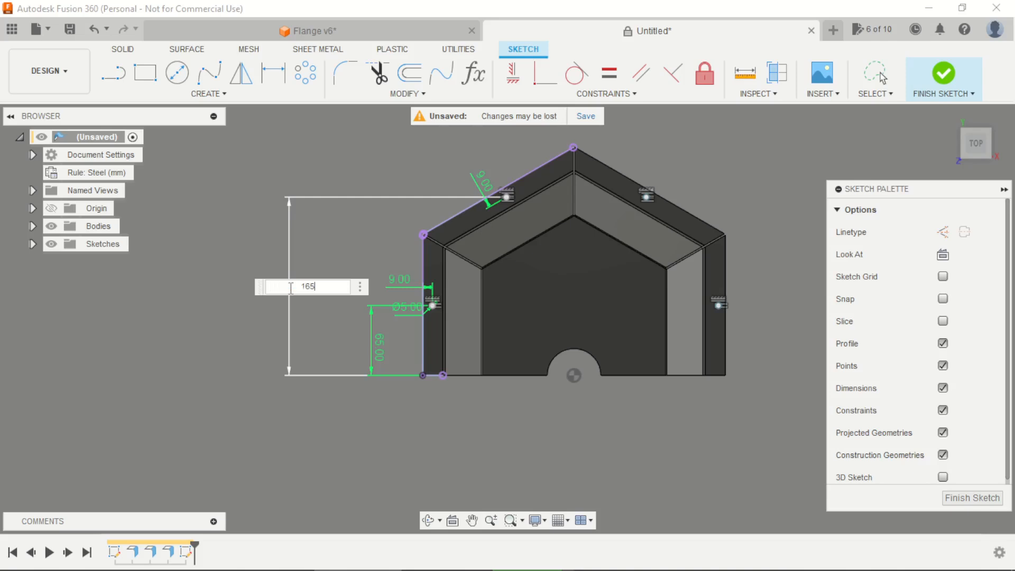
text(165)
key(Return)
scroll(296, 282, down, 2)
scroll(528, 233, up, 6)
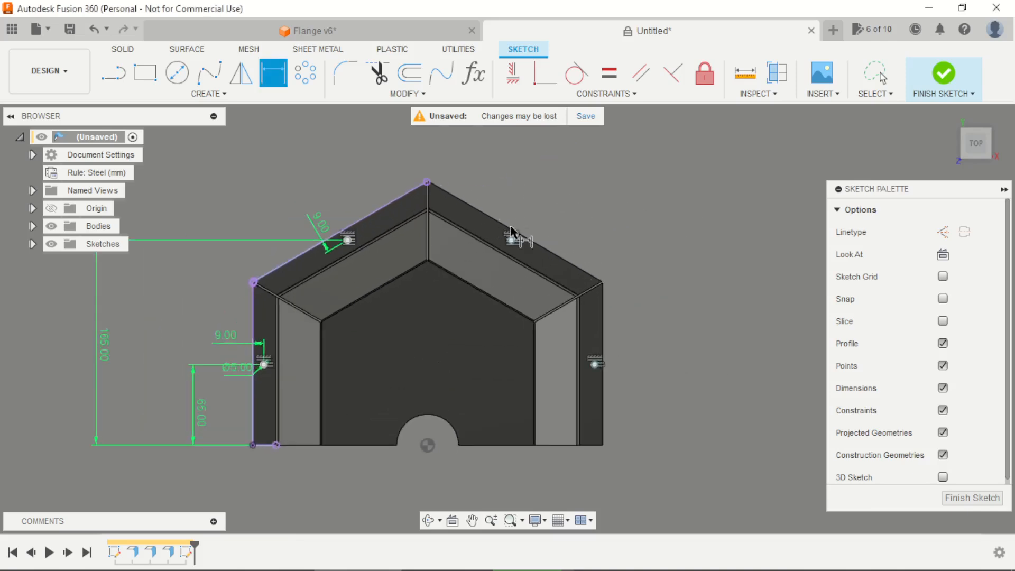
scroll(512, 242, up, 1)
key(Escape)
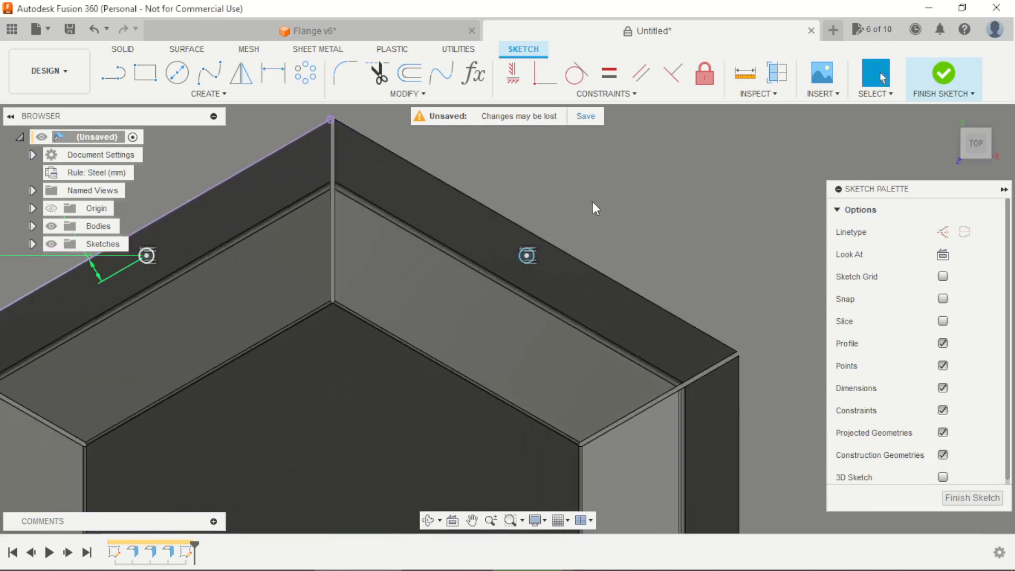
Dimension the upper-right circle's centre 9 mm from the outer edge of its rim segment.
scroll(529, 232, up, 2)
key(d)
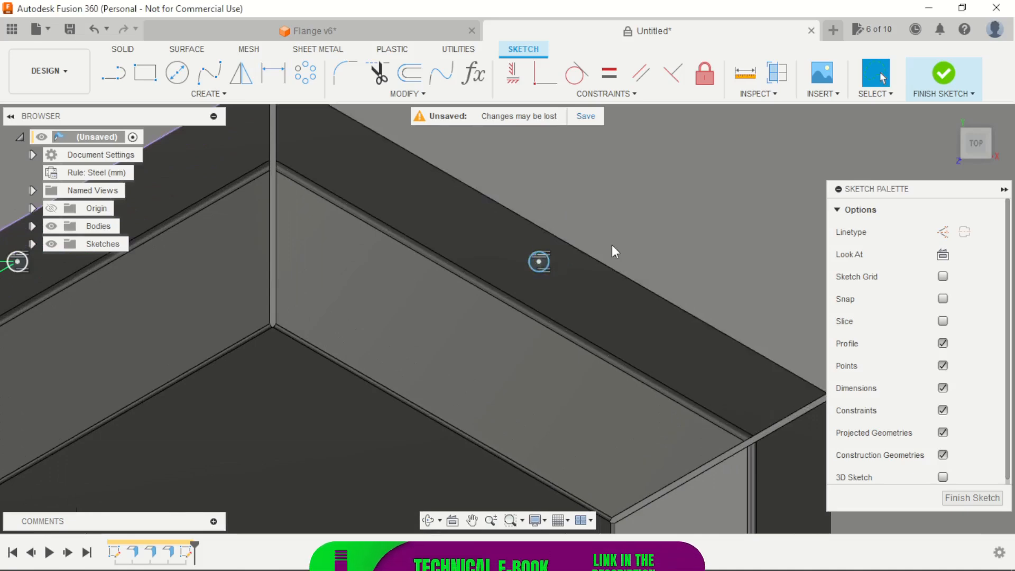
click(539, 261)
click(580, 251)
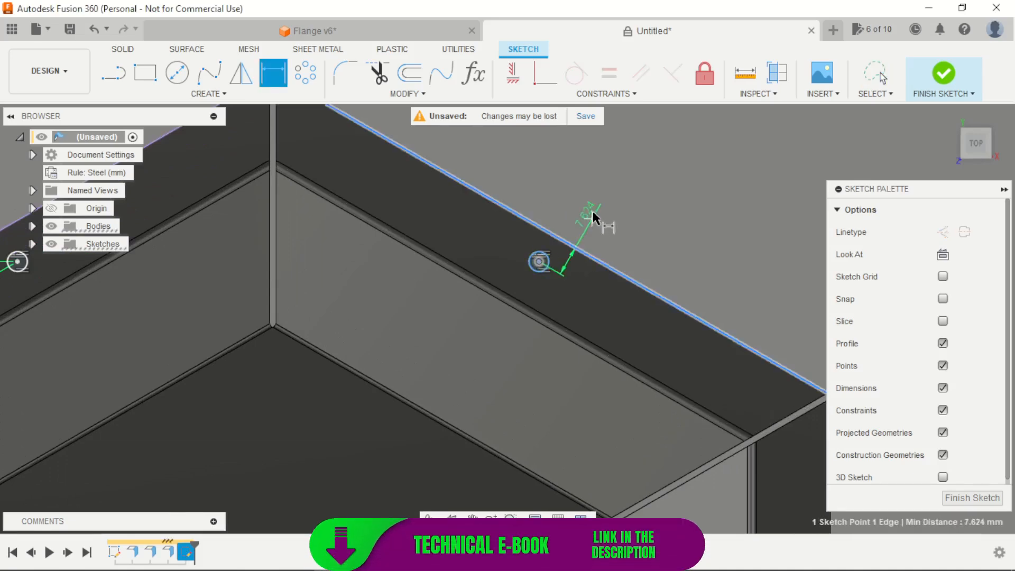
click(593, 202)
key(Return)
Dimension the right circle's centre 9 mm from the rim's outer right edge and finish the sketch.
scroll(592, 201, down, 5)
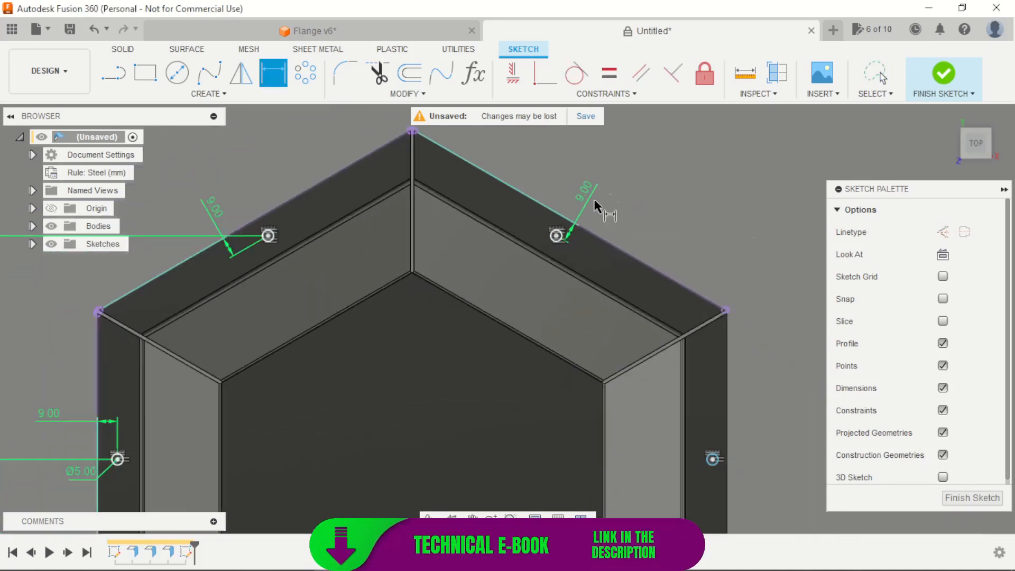
scroll(740, 423, up, 3)
click(616, 294)
click(635, 267)
click(690, 245)
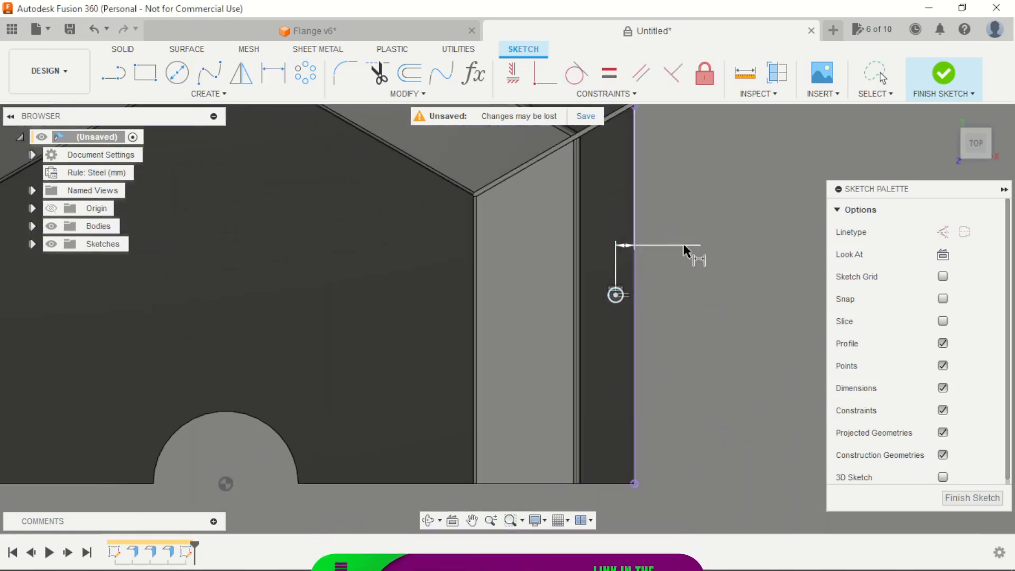
key(Return)
scroll(708, 274, down, 4)
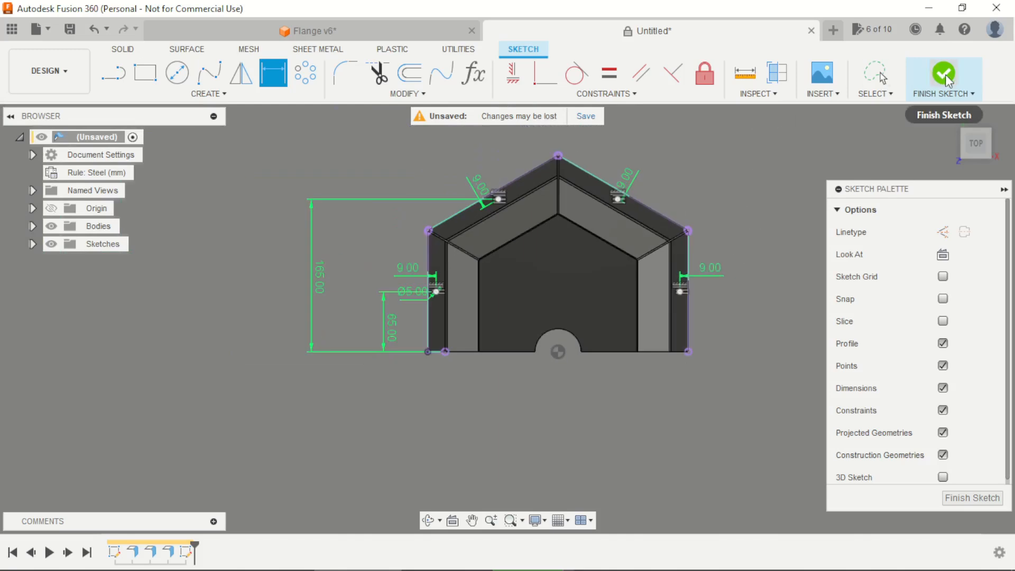
click(946, 74)
Extrude the four circle profiles about 52.8 mm downward as a cut to make the holes through the rim.
mouse_move(745, 240)
shift+middle_down()
mouse_move(793, 245)
mouse_move(753, 197)
shift+middle_up()
scroll(735, 198, up, 3)
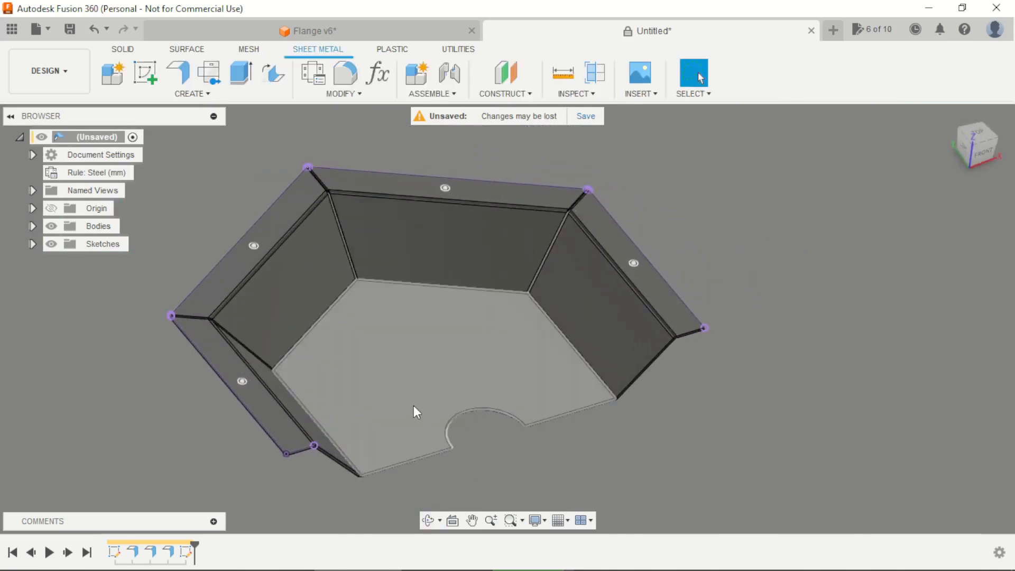
key(e)
scroll(243, 415, up, 3)
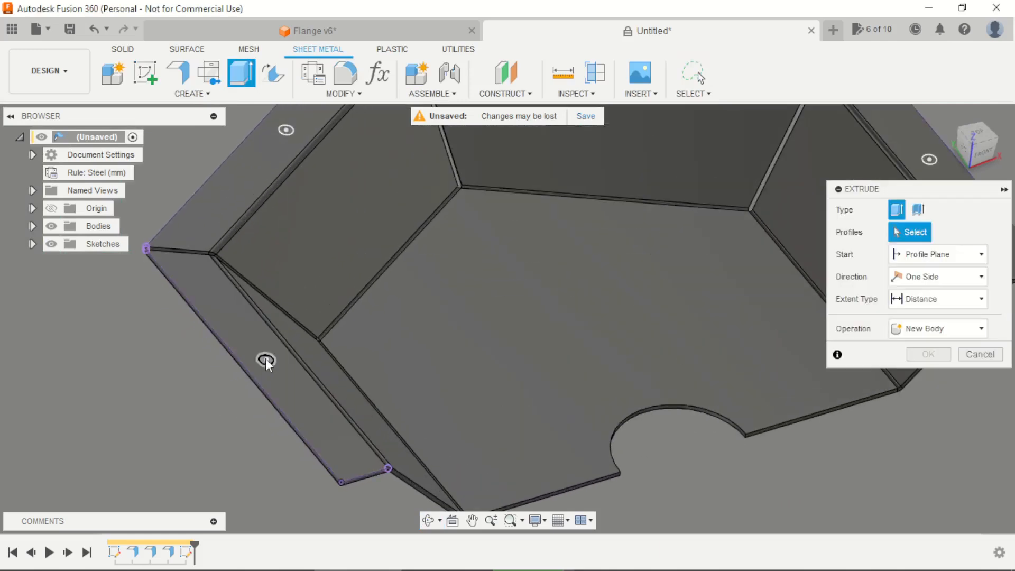
click(266, 359)
click(280, 155)
scroll(295, 347, down, 3)
scroll(489, 163, up, 4)
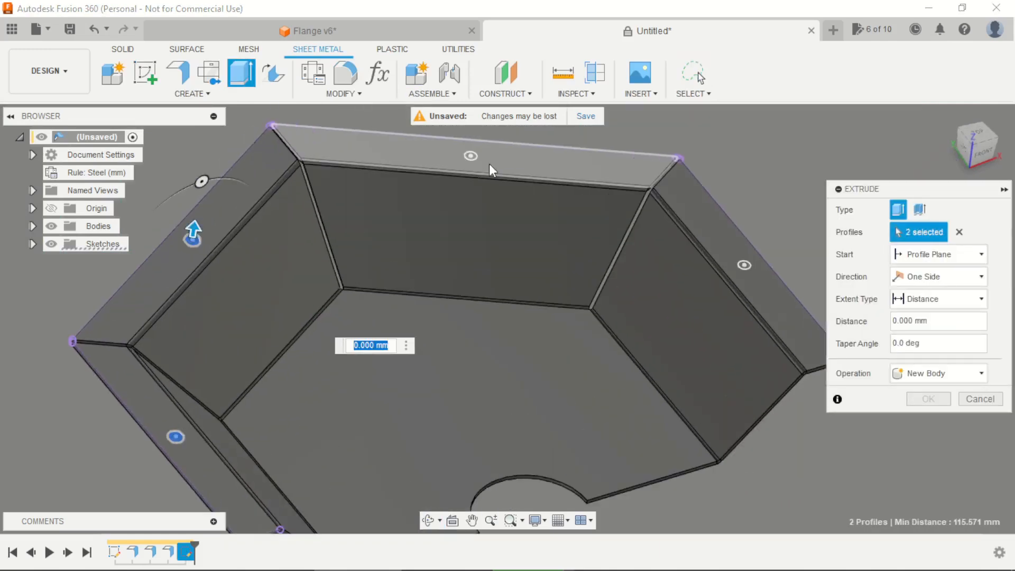
click(469, 157)
click(773, 278)
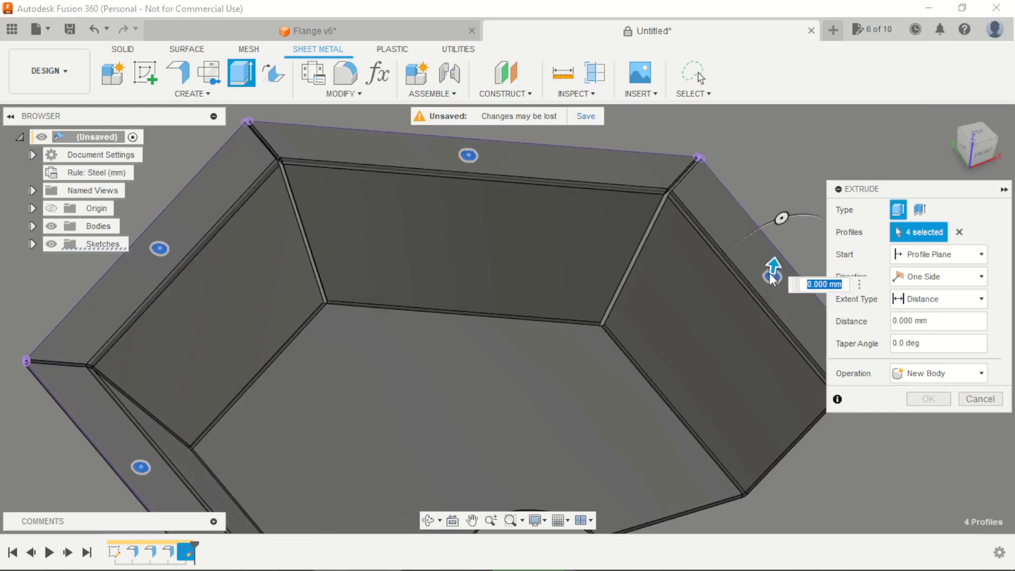
scroll(694, 261, down, 3)
drag(737, 265, 730, 349)
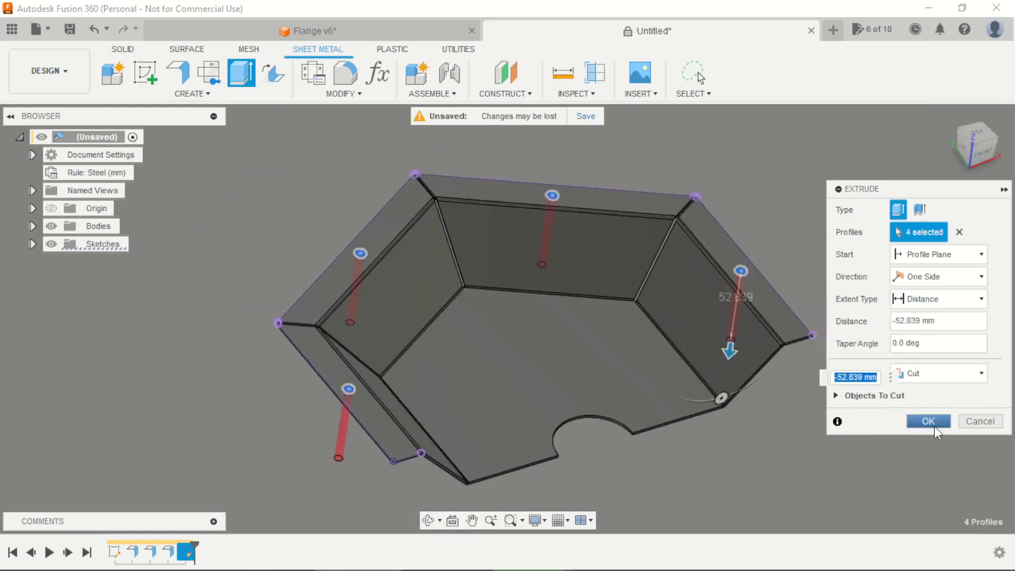
click(929, 421)
Start a new sketch on the pentagonal base face.
scroll(516, 362, down, 2)
shift+middle_drag(516, 362, 616, 430)
scroll(617, 428, up, 3)
click(144, 73)
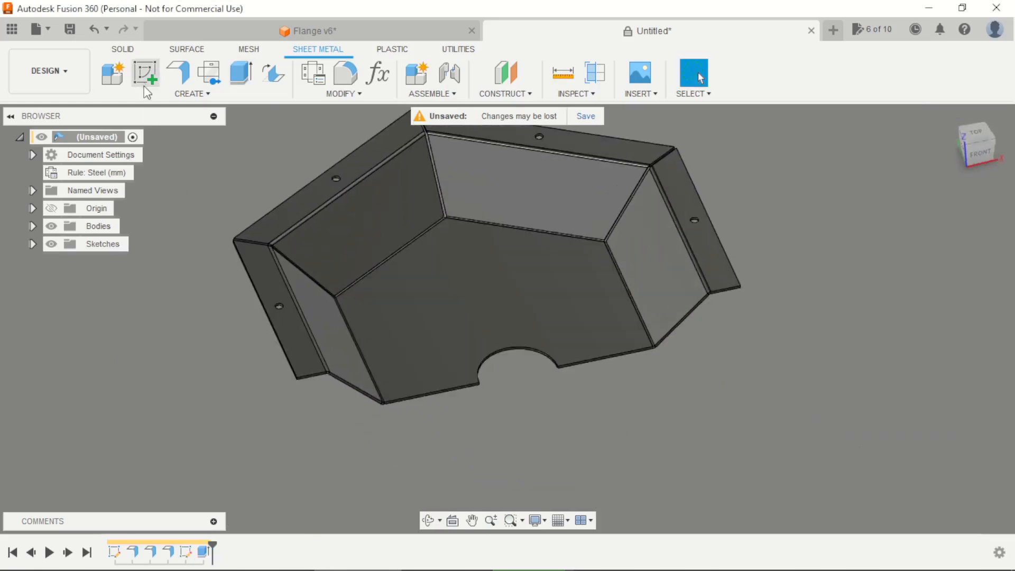
click(421, 321)
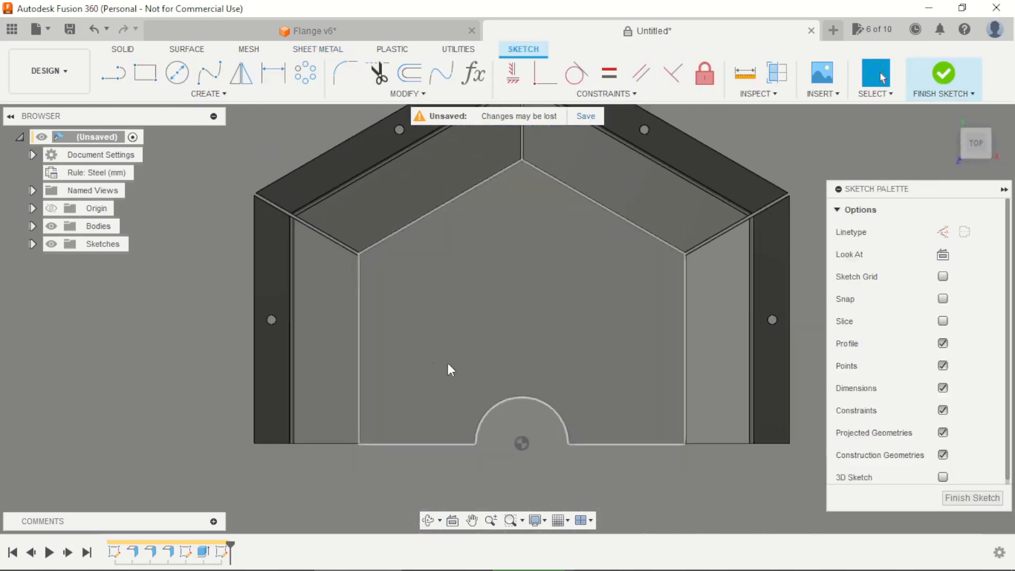
Draw a larger circle directly above a smaller one on the base face, up and left of the semicircular cutout.
scroll(541, 365, up, 3)
key(c)
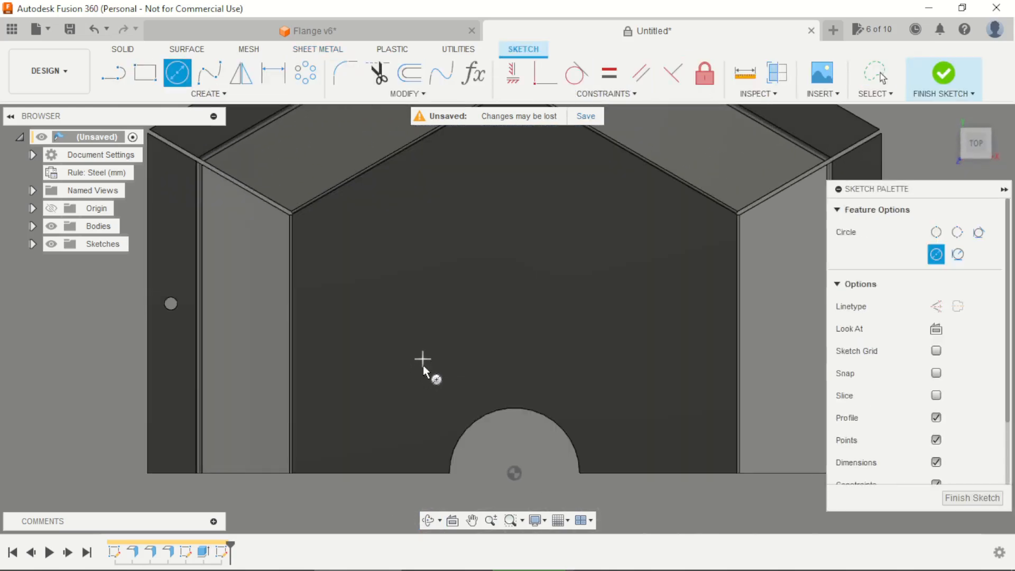
scroll(423, 359, up, 1)
click(423, 357)
click(423, 286)
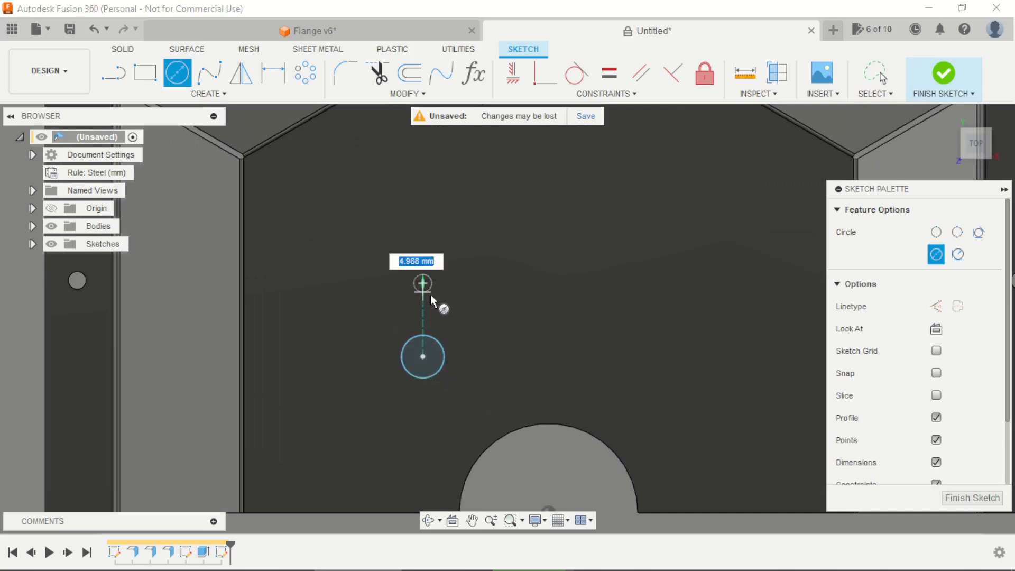
click(458, 312)
scroll(458, 313, down, 2)
scroll(449, 320, up, 2)
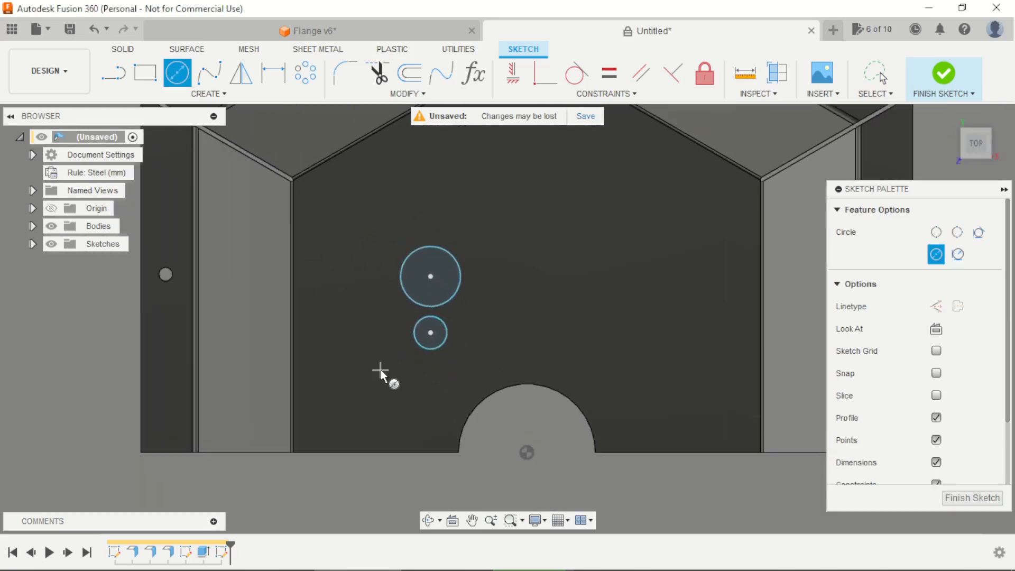
key(Escape)
Switch to the flange tool PDF drawing and examine the keyhole slot dimensions.
scroll(394, 359, down, 3)
scroll(368, 395, up, 2)
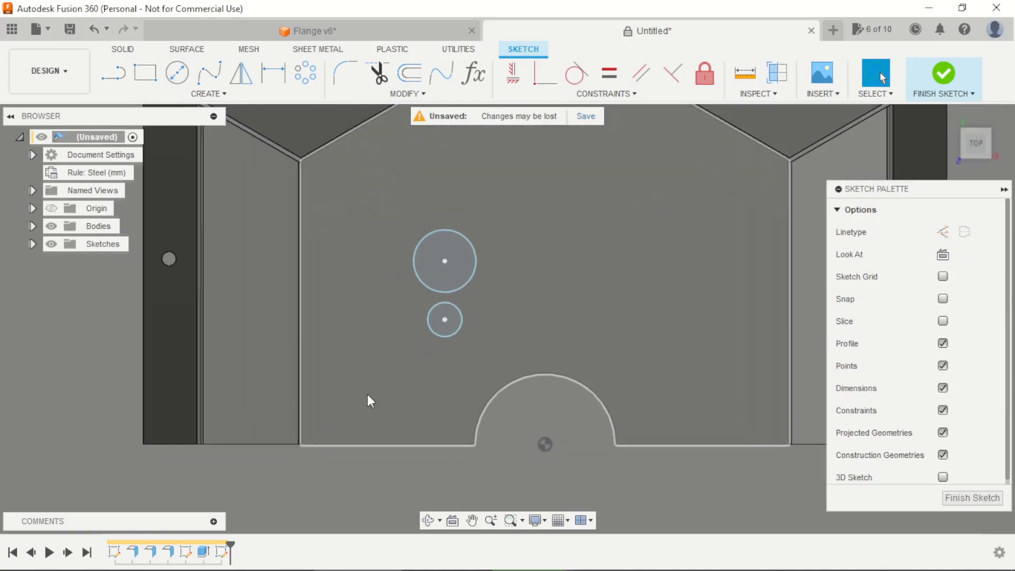
key(alt+Tab)
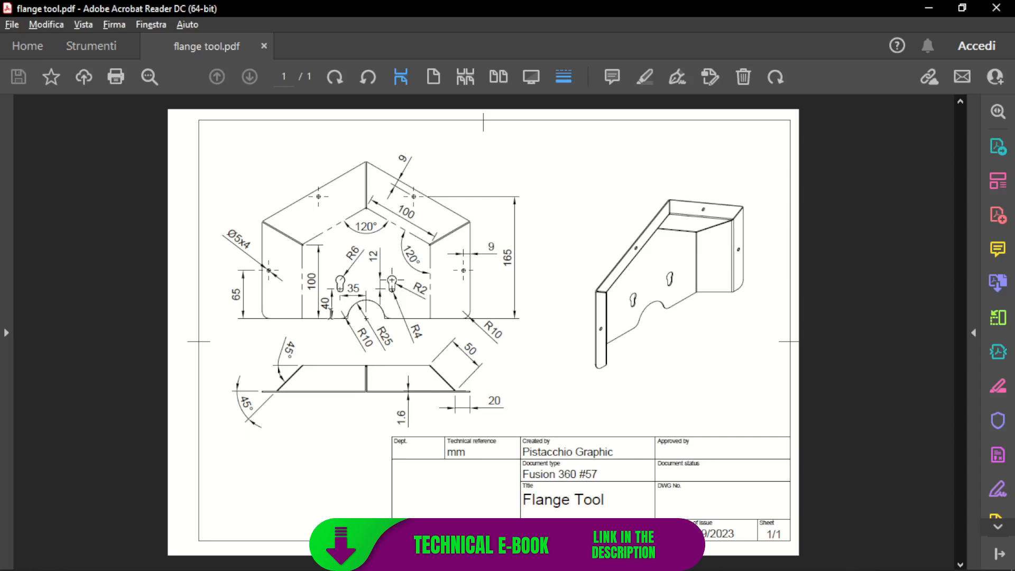
Return to Fusion 360 and dimension the smaller circle's centre 40 mm above the base's lower edge.
key(alt+Tab)
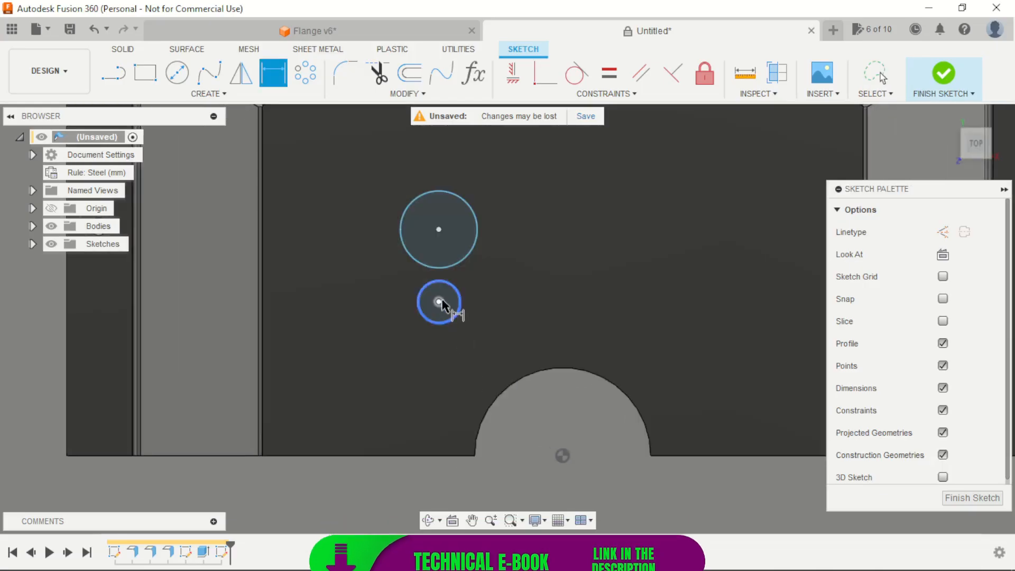
click(439, 302)
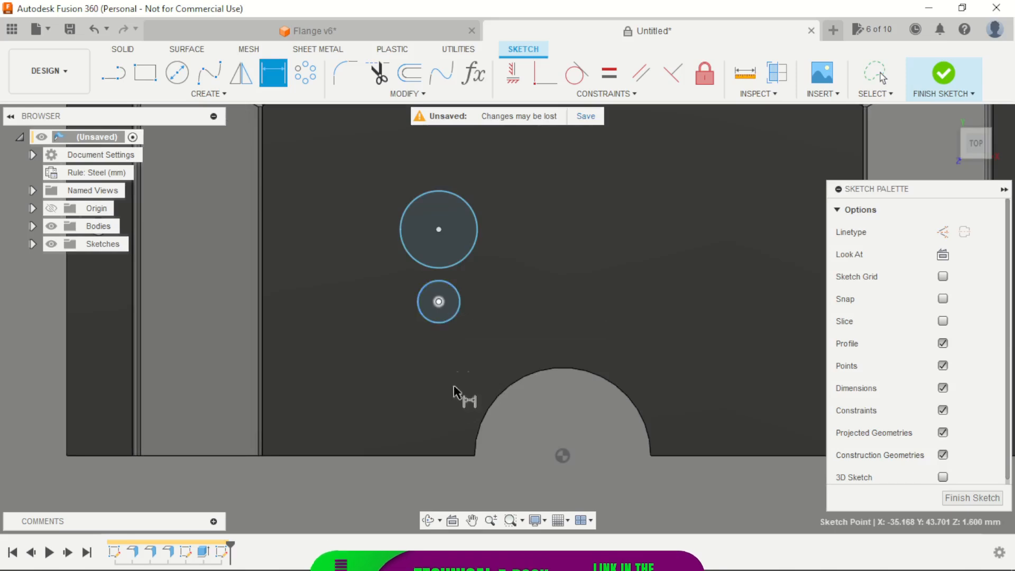
click(427, 455)
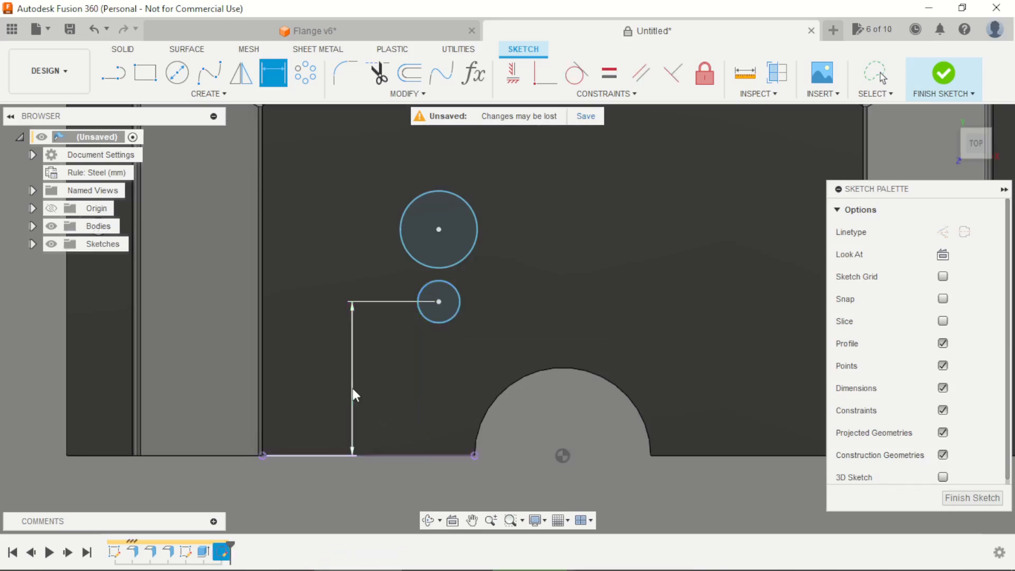
click(353, 388)
text(40)
key(Return)
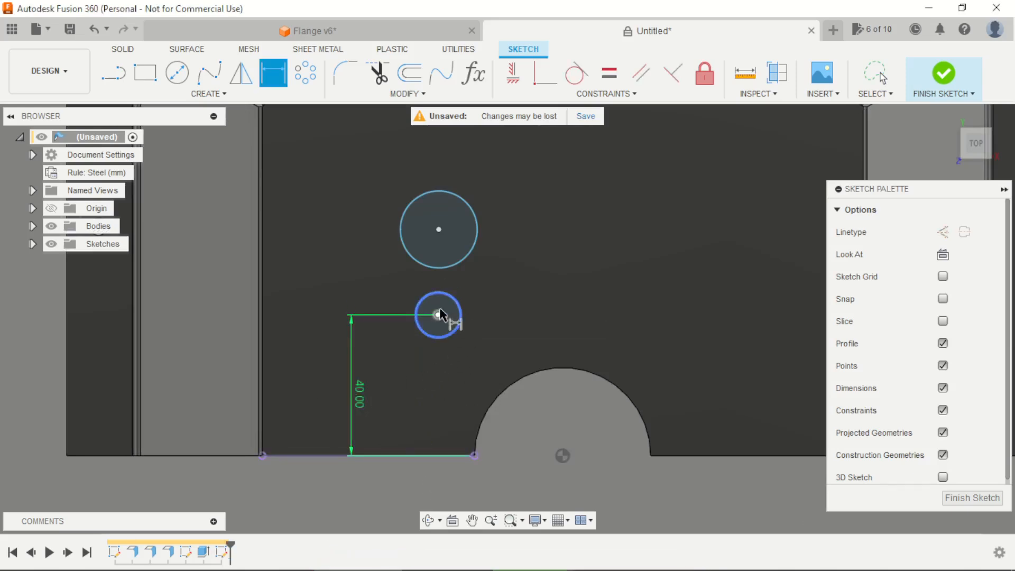
Dimension the smaller circle's centre 35 mm horizontally from the centre of the semicircular cutout.
click(438, 315)
click(563, 455)
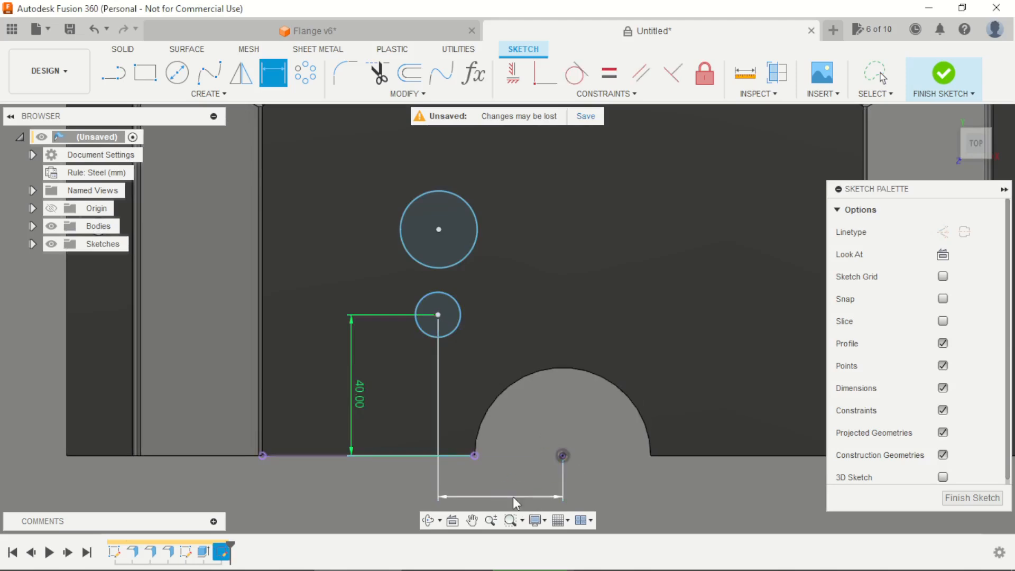
click(513, 497)
text(35)
key(Return)
Check the keyhole radii in the PDF drawing and set the smaller circle's diameter to 8 mm in Fusion 360.
scroll(496, 410, down, 2)
scroll(497, 419, up, 1)
key(alt+Tab)
ctrl+scroll(497, 413, up, 2)
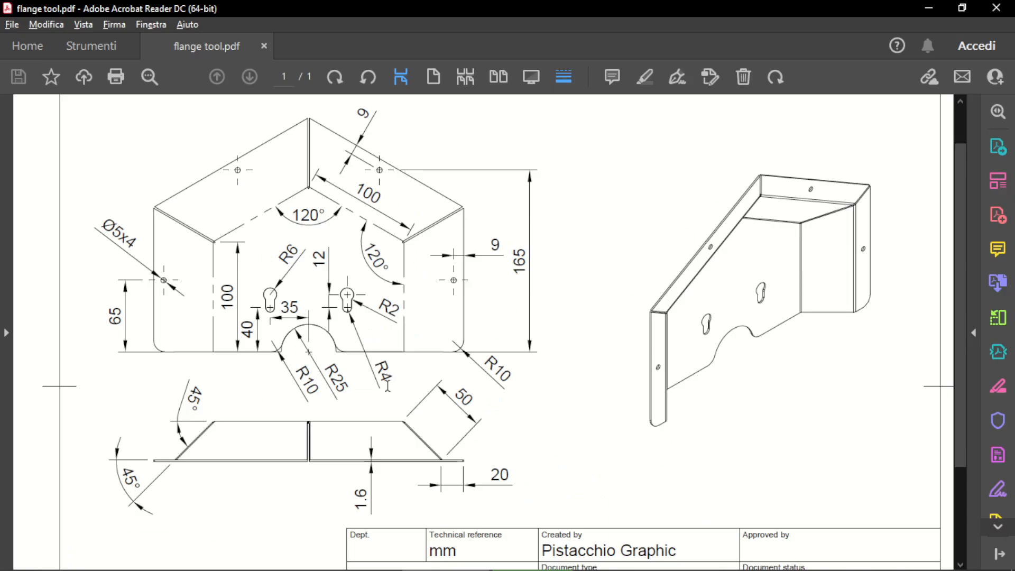
key(alt+Tab)
scroll(450, 356, up, 2)
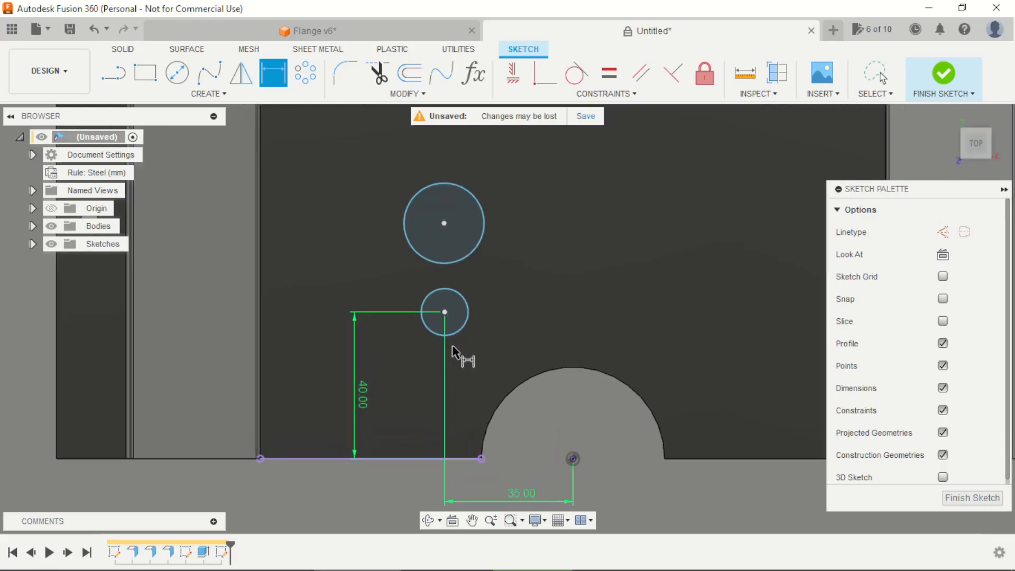
click(456, 331)
scroll(473, 341, up, 1)
click(482, 351)
text(8)
key(Return)
Dimension the larger keyhole circle with a diameter of 12 mm.
click(493, 233)
click(532, 167)
key(Return)
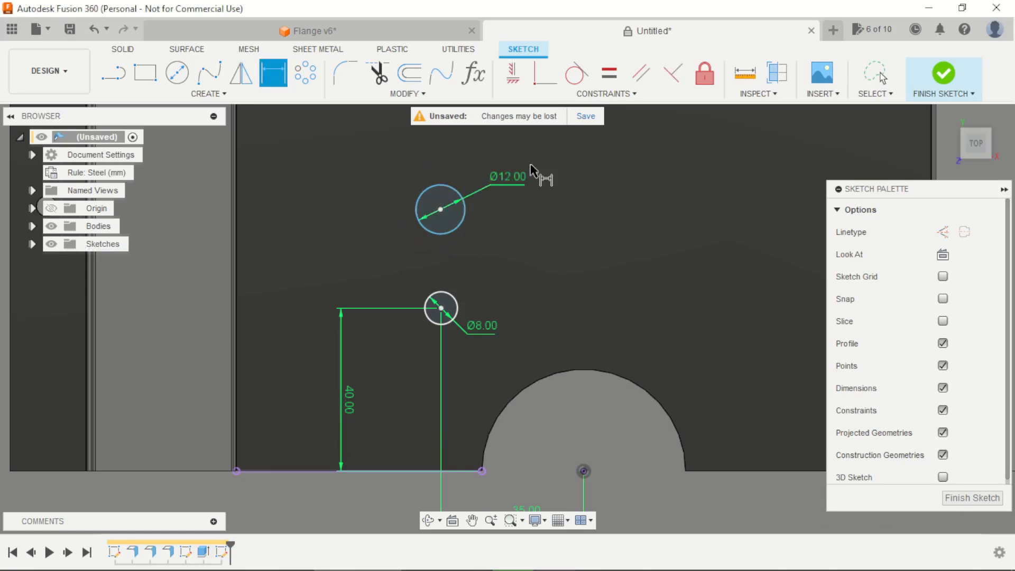
scroll(465, 252, up, 2)
key(Escape)
Check the centre spacing in the PDF drawing and set the vertical distance between the two circle centres to 12 mm.
key(alt+Tab)
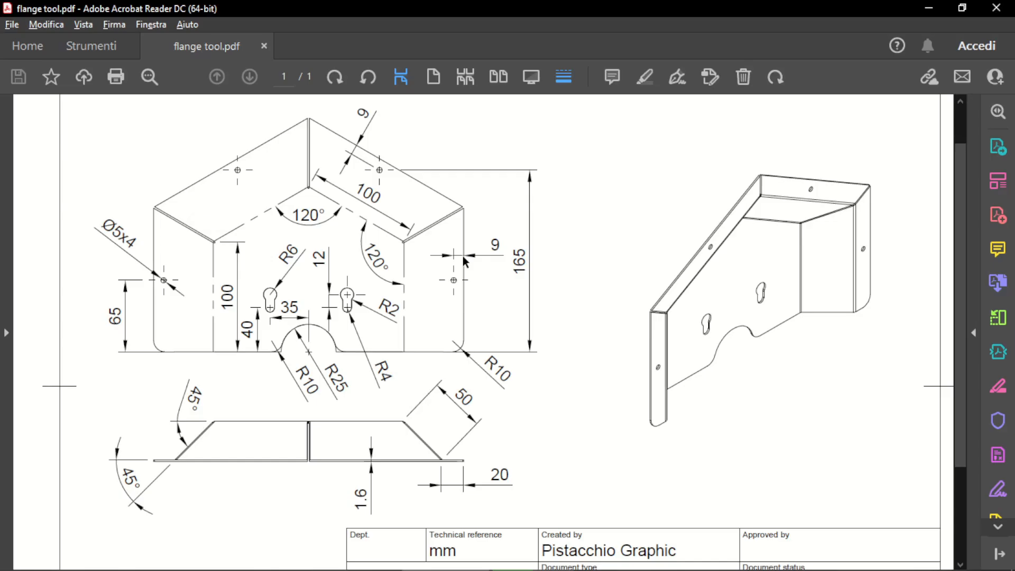
key(alt+Tab)
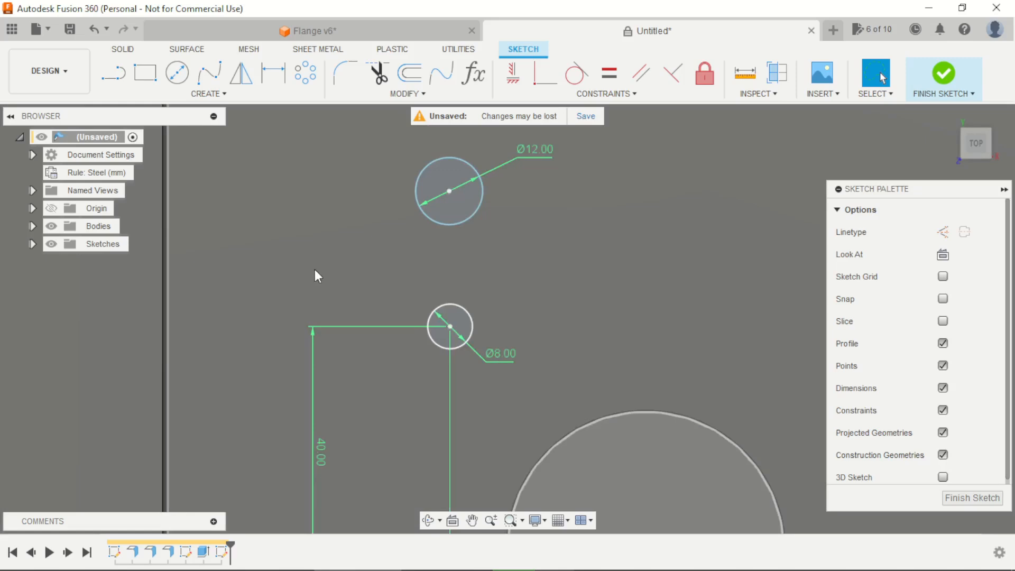
key(d)
click(449, 326)
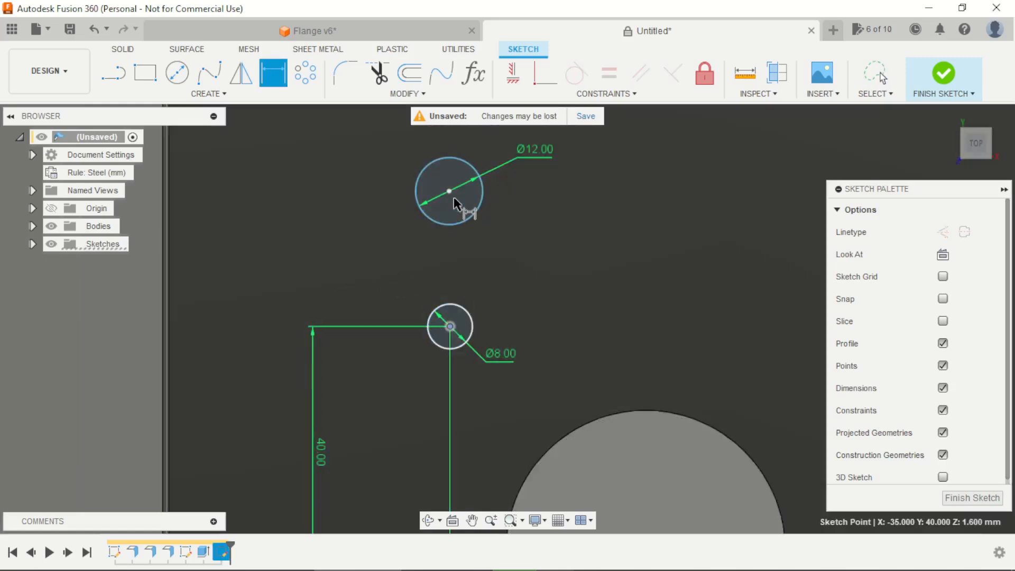
click(448, 191)
click(300, 253)
text(12)
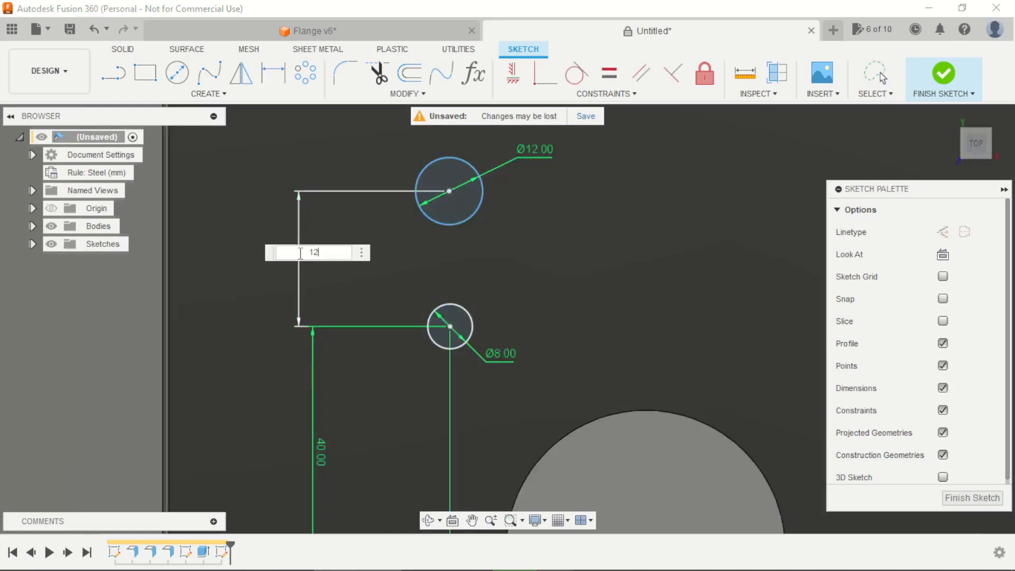
key(Return)
scroll(420, 304, up, 1)
key(Escape)
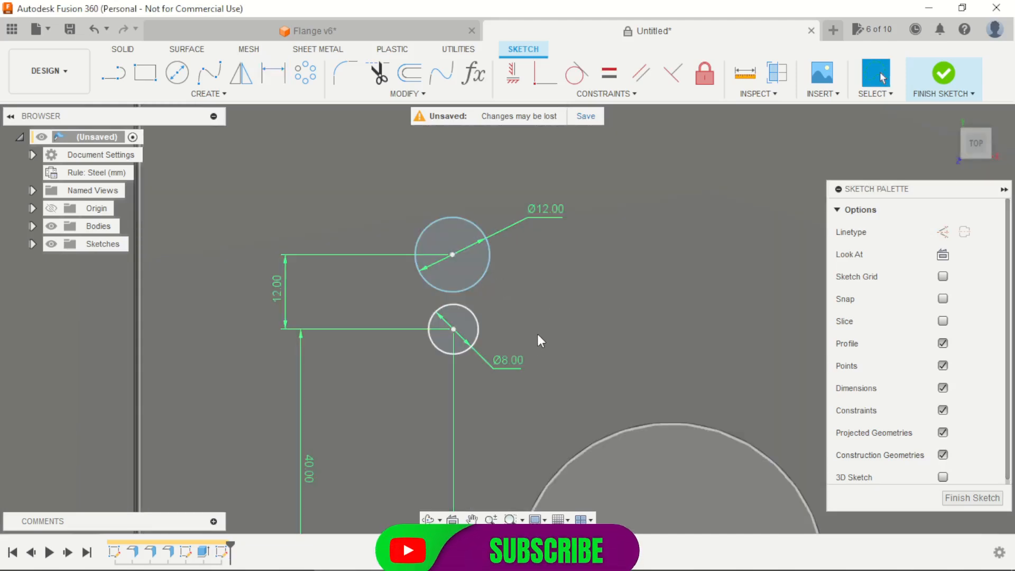
Constrain the centres of the two keyhole circles to be vertically aligned.
click(455, 273)
click(453, 259)
click(453, 330)
key(Escape)
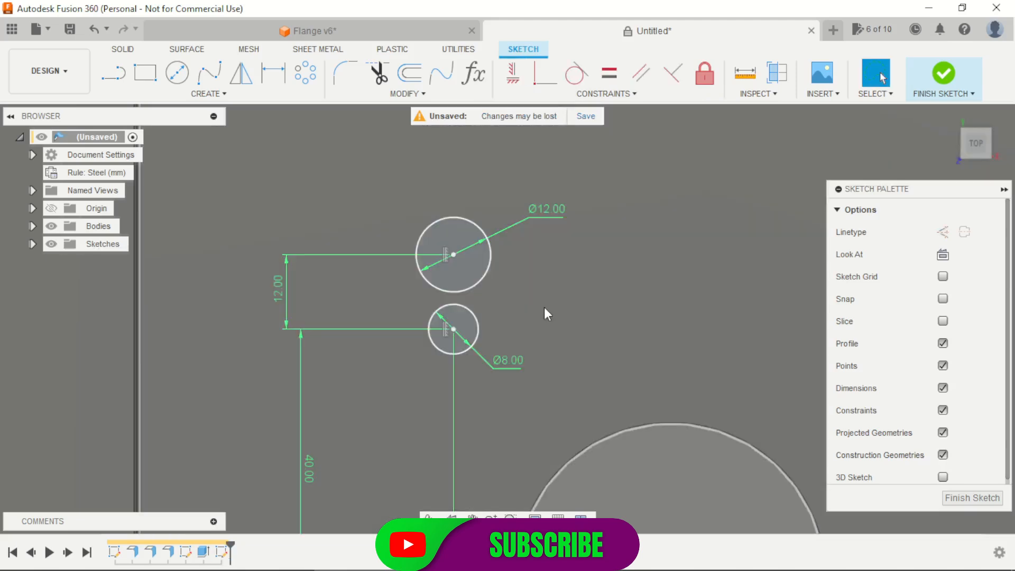
Draw two slanted lines about 13 mm long, one on each side, from inside the larger circle down past the smaller circle.
key(l)
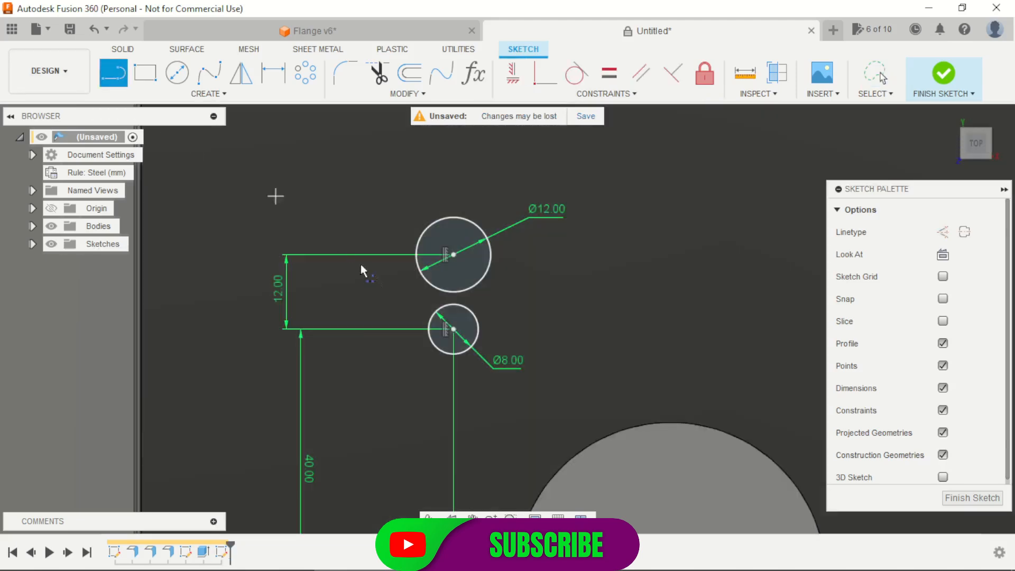
scroll(412, 294, up, 2)
scroll(437, 295, up, 2)
click(434, 256)
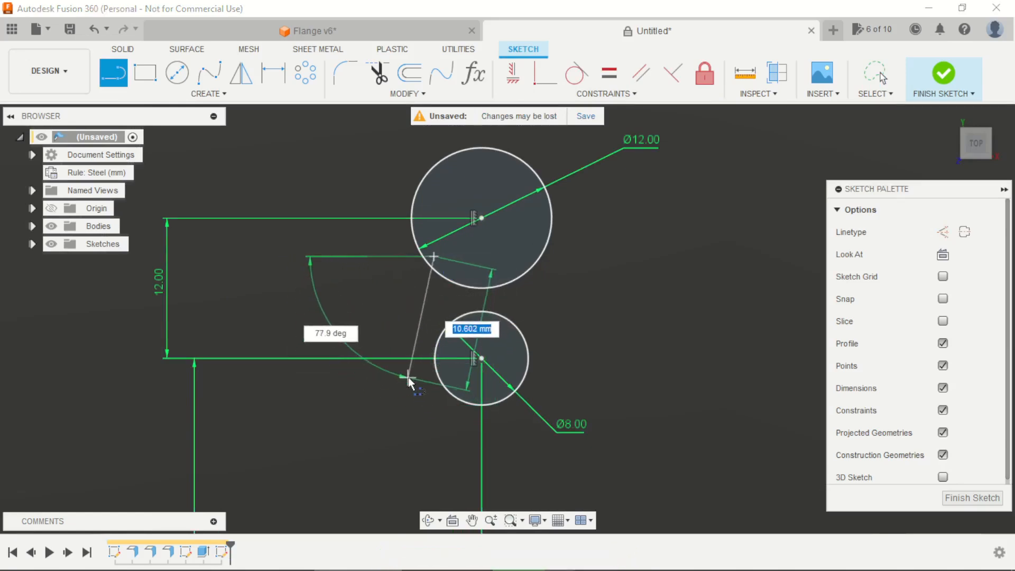
click(406, 411)
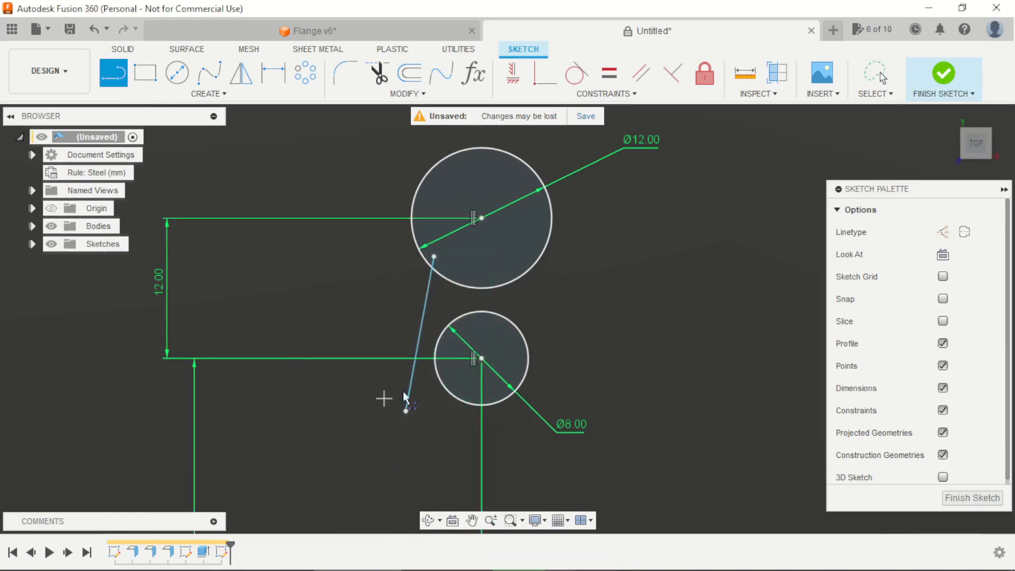
click(525, 240)
click(546, 395)
Constrain both side lines to be vertical and tangent to the smaller circle.
click(514, 76)
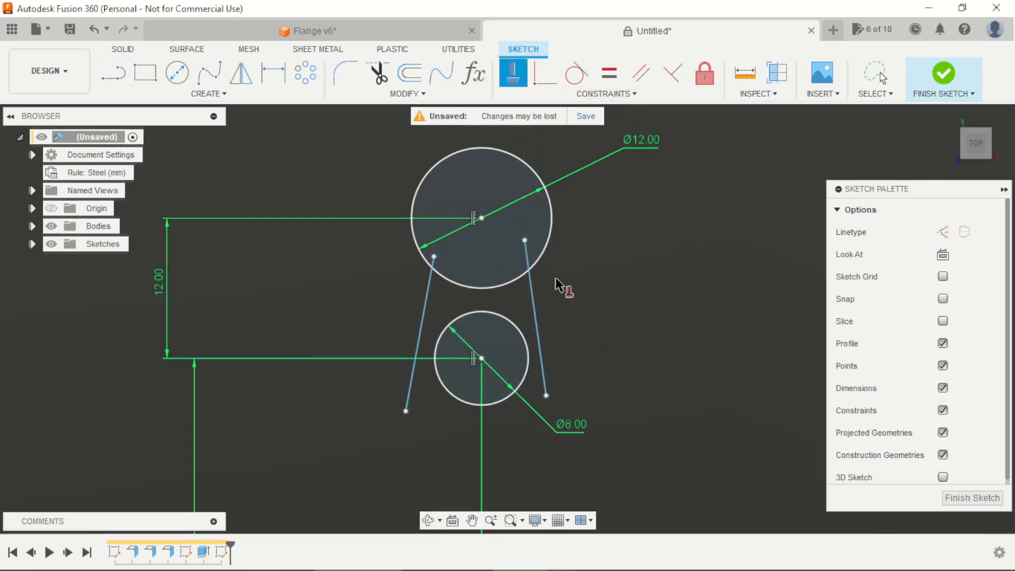
click(538, 337)
click(424, 317)
click(576, 72)
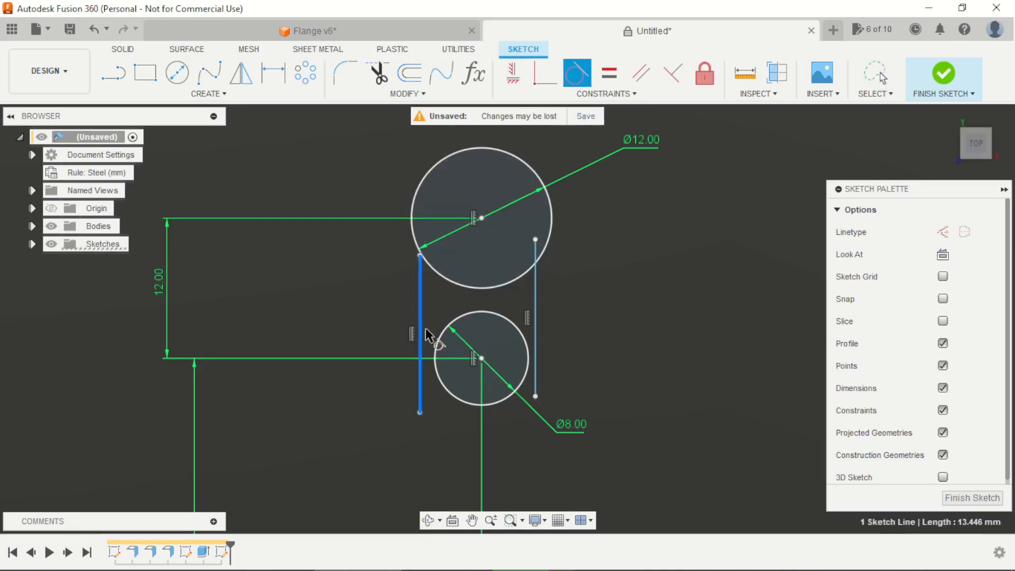
click(437, 349)
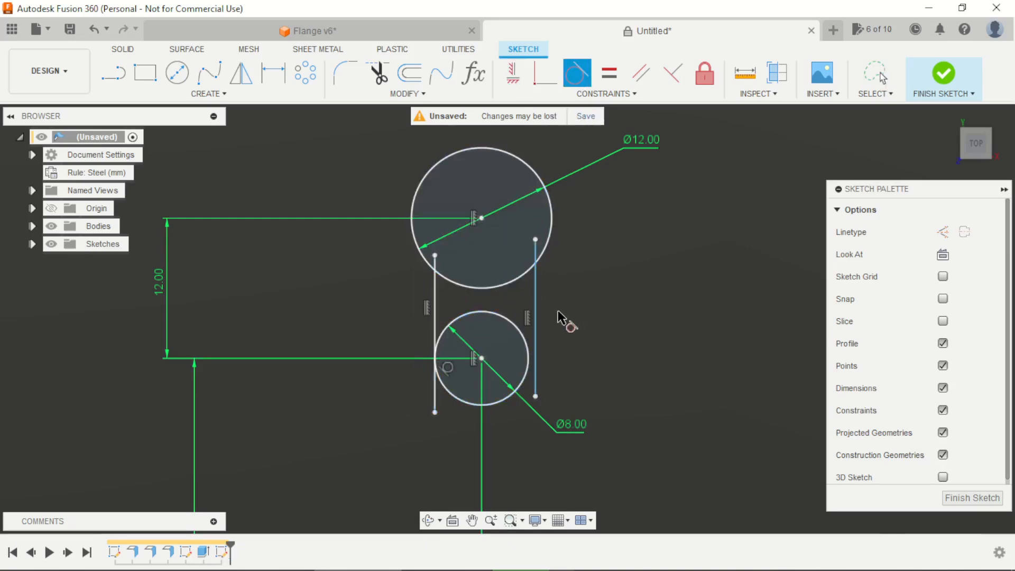
click(535, 338)
click(533, 359)
key(Escape)
scroll(564, 311, up, 2)
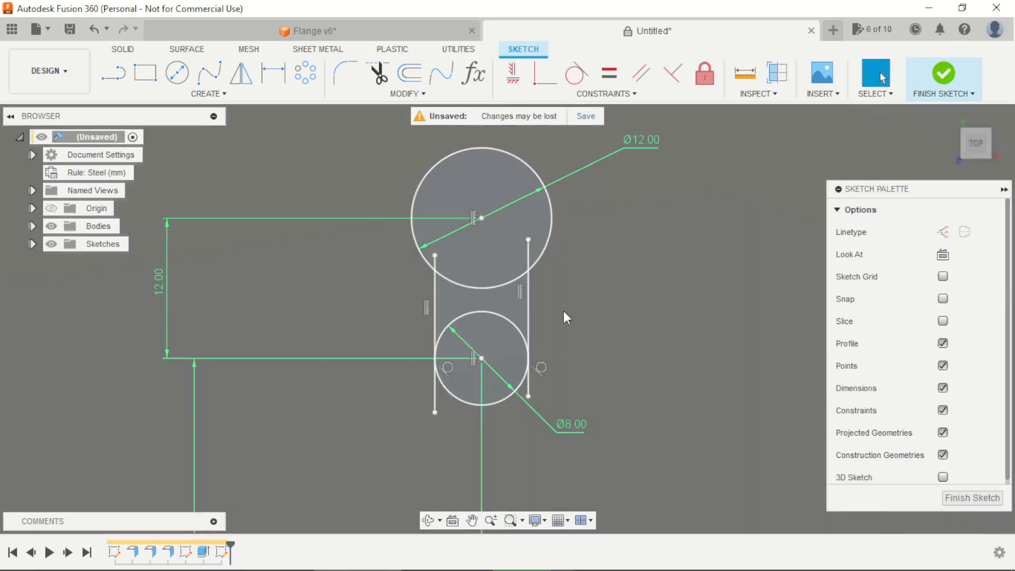
Trim the line ends and the inner arcs of both circles to leave a single closed keyhole outline.
key(t)
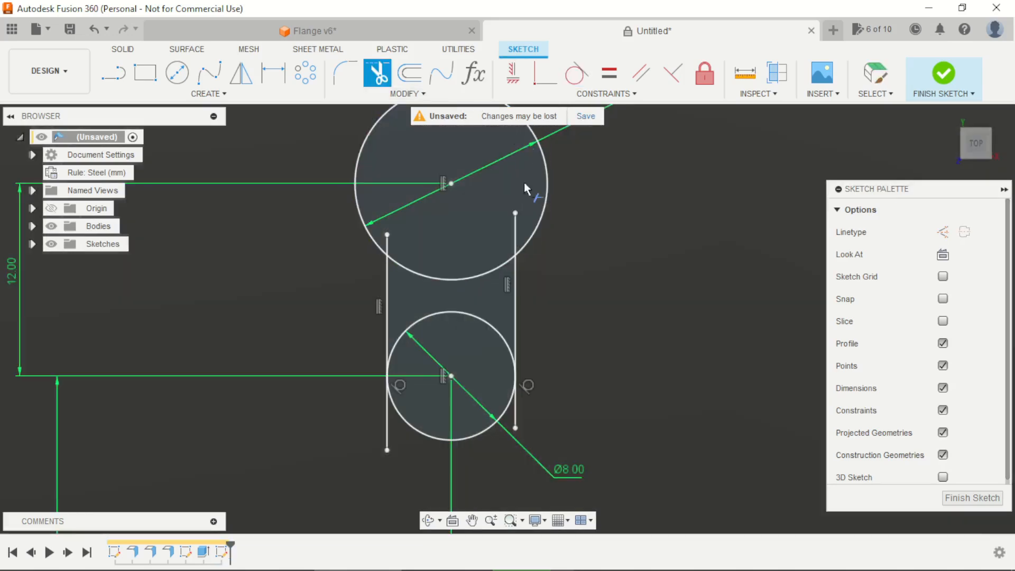
click(512, 226)
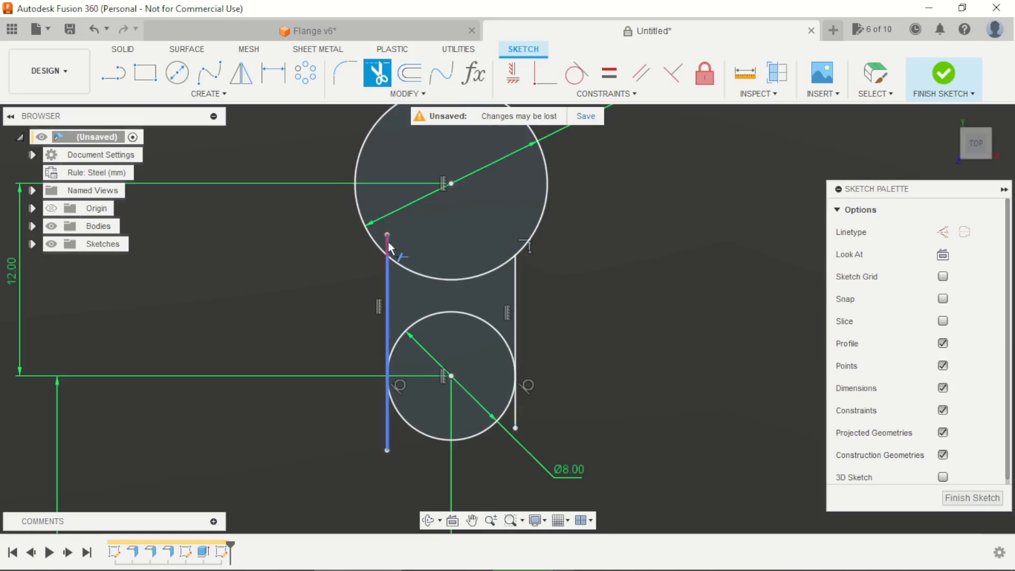
click(414, 270)
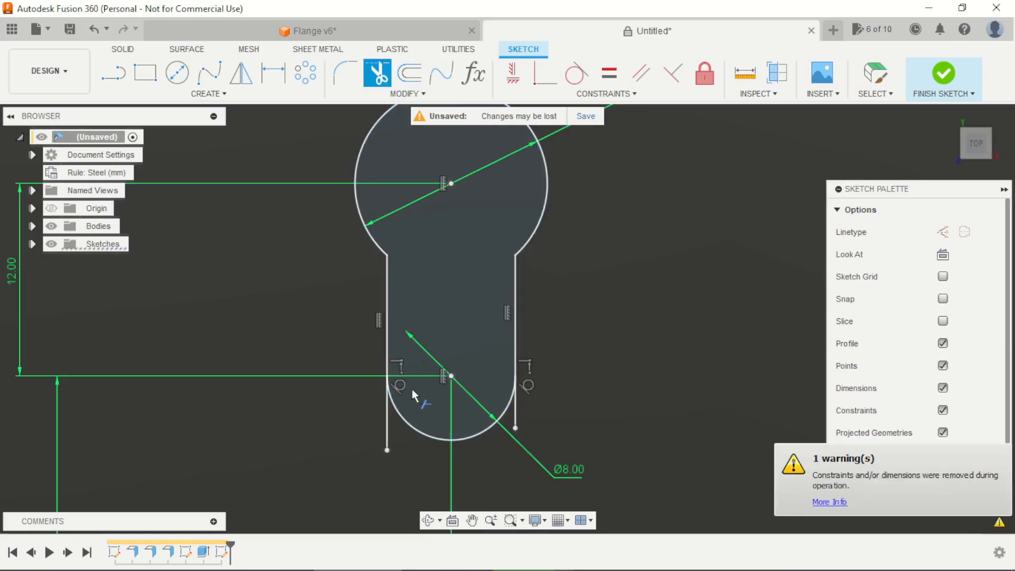
click(386, 423)
click(514, 420)
scroll(573, 338, down, 3)
key(Escape)
scroll(420, 312, up, 2)
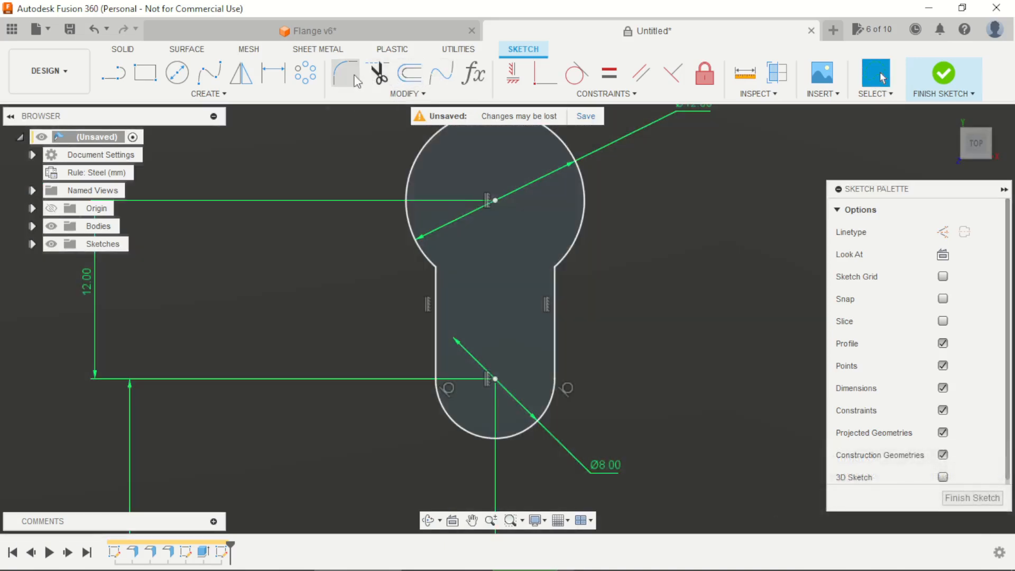
Fillet both corners between the 12 mm arc and the straight sides of the keyhole with a 2 mm radius.
click(345, 73)
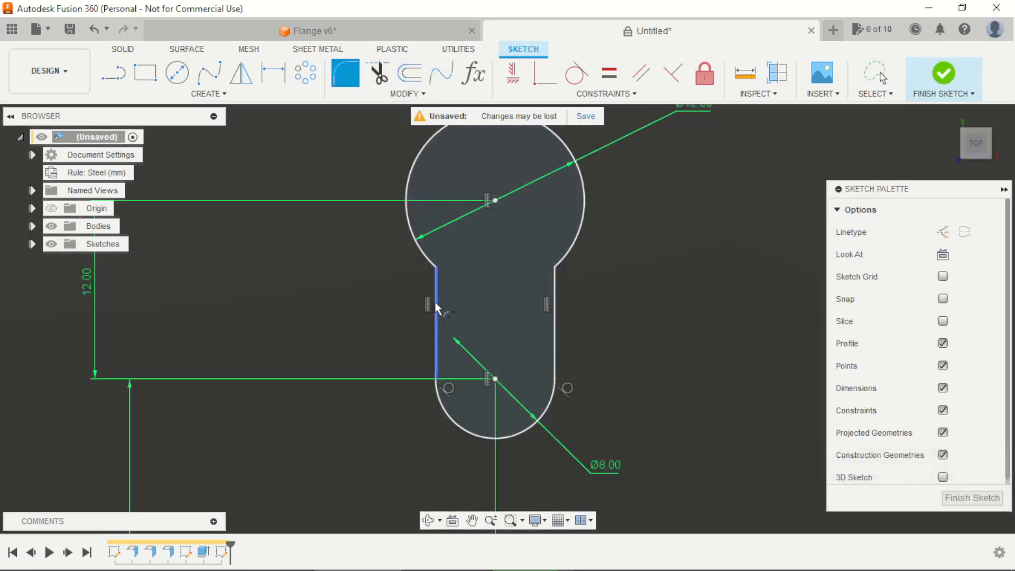
click(560, 265)
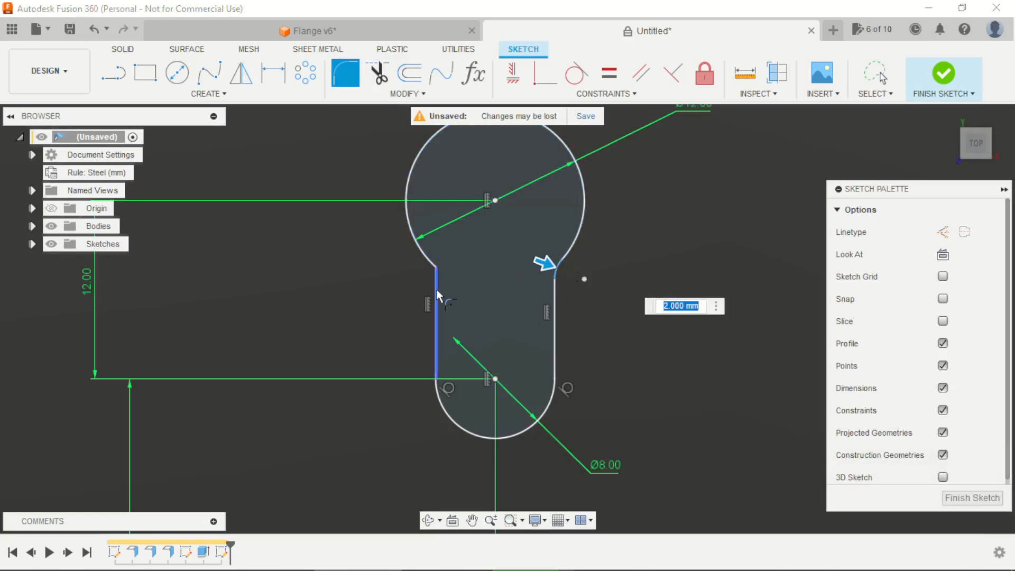
key(Return)
key(Escape)
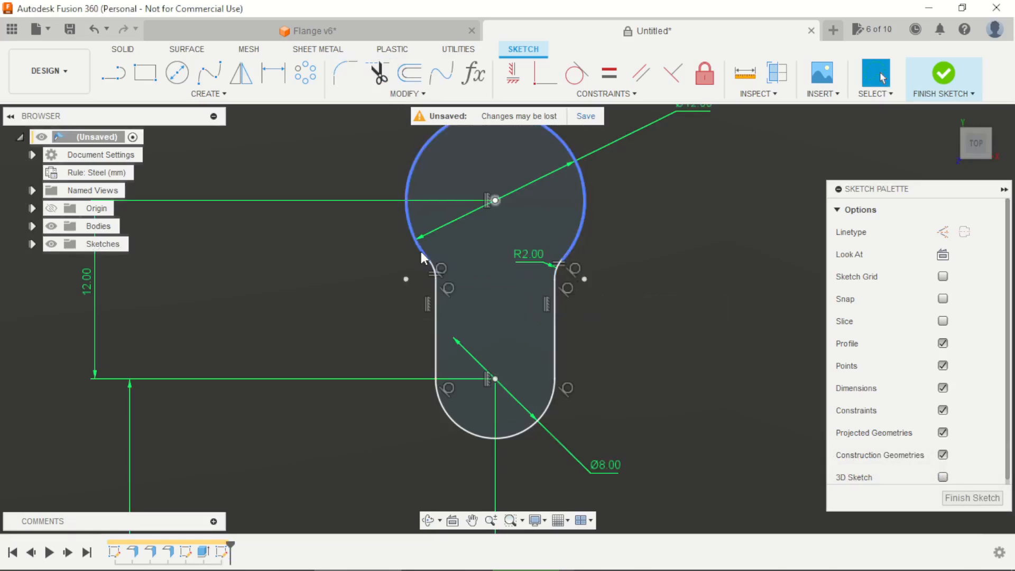
scroll(435, 315, down, 1)
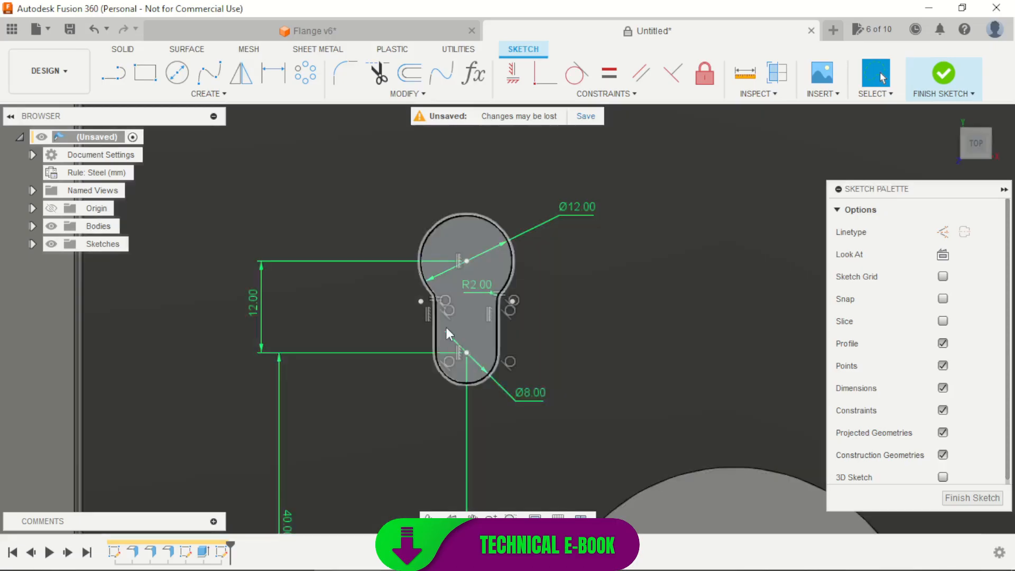
Draw a vertical line about 91 mm long up from the cutout's centre and convert it to a construction line.
scroll(416, 305, down, 5)
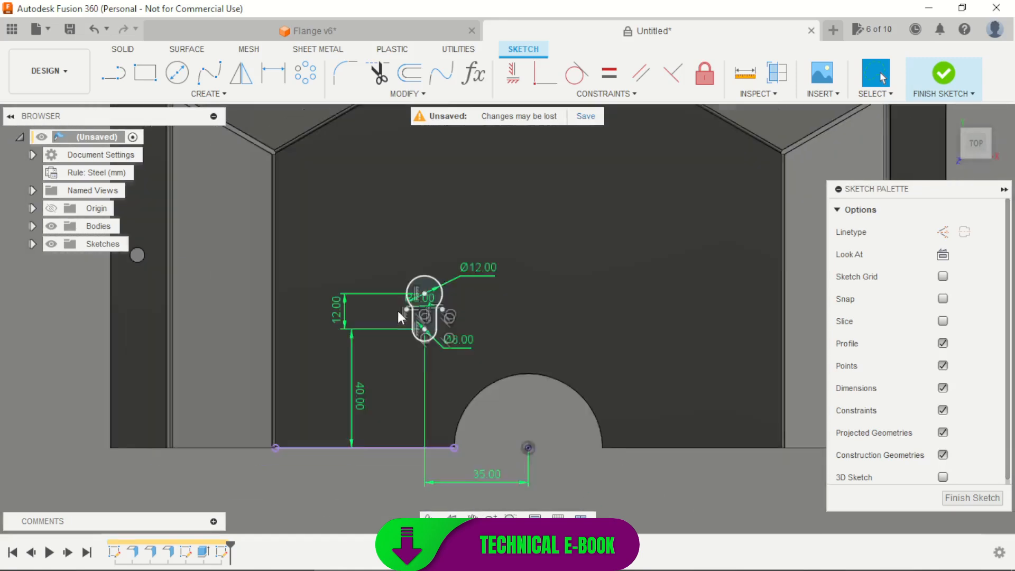
shift+middle_drag(530, 446, 538, 424)
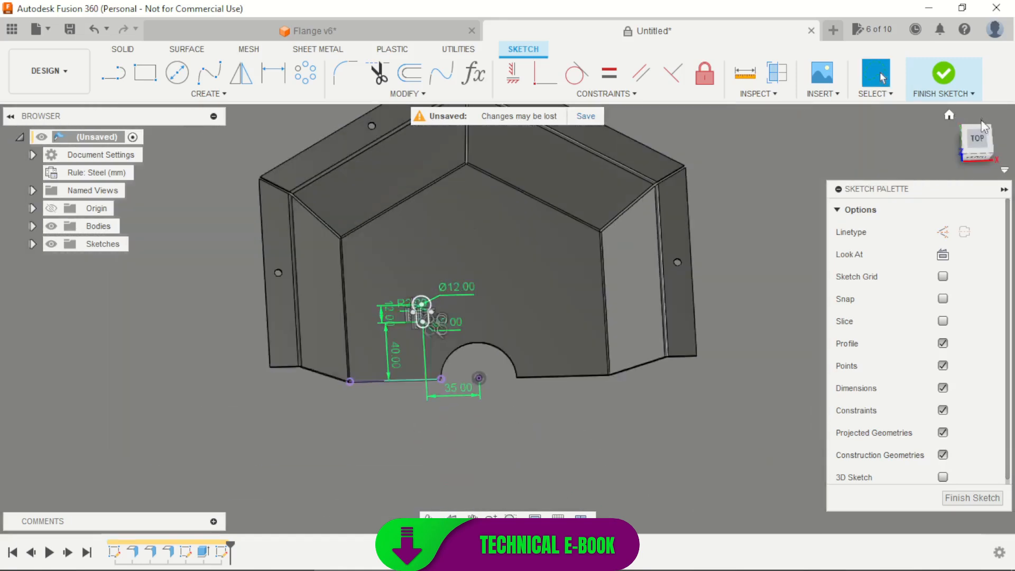
click(978, 141)
scroll(421, 304, up, 4)
key(l)
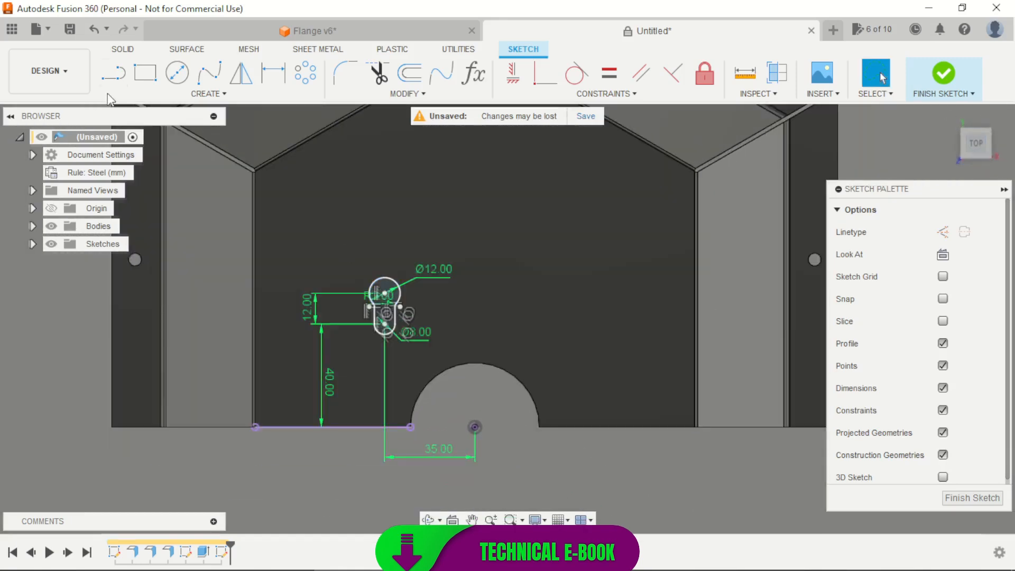
click(474, 427)
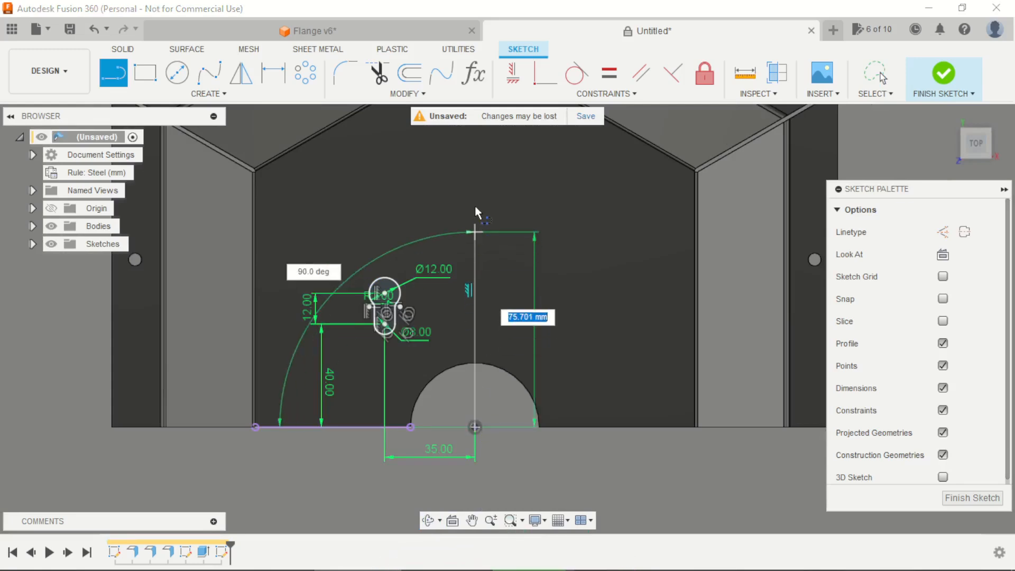
click(475, 191)
key(Escape)
click(476, 247)
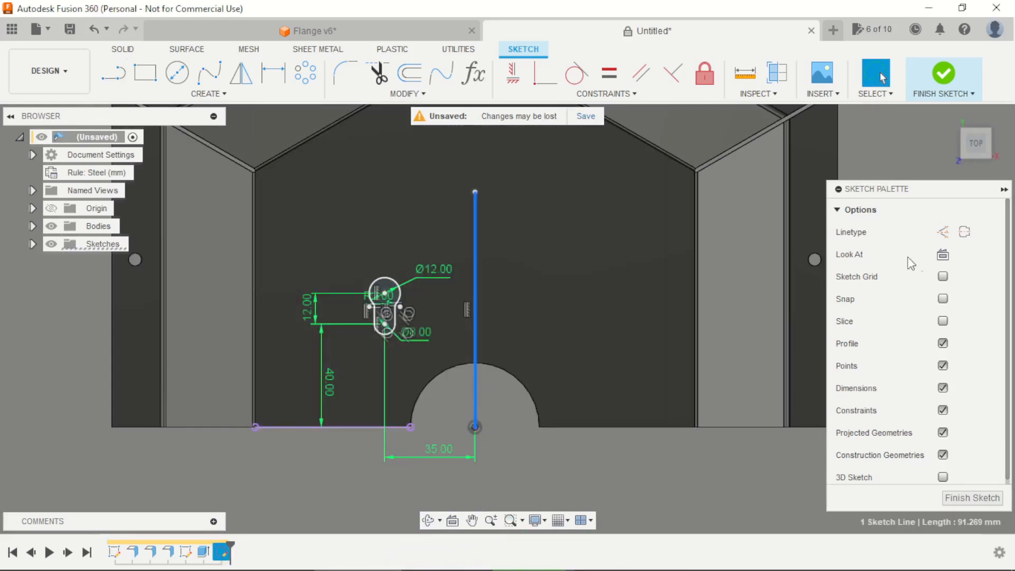
click(555, 454)
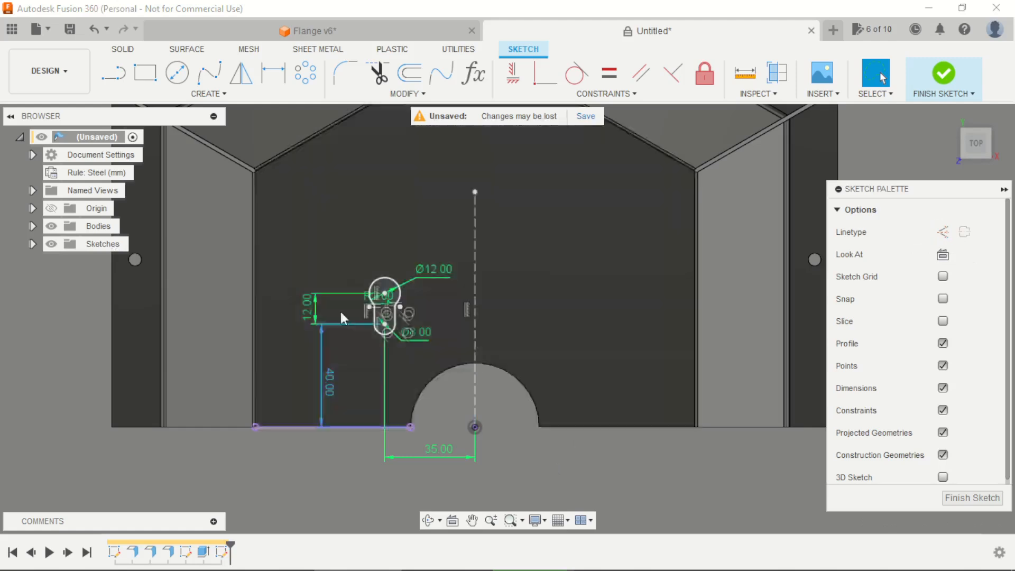
Mirror the whole keyhole outline across the vertical construction line and finish the sketch.
click(250, 78)
scroll(361, 337, up, 2)
mouse_move(455, 363)
mouse_down()
mouse_move(393, 383)
mouse_move(353, 323)
mouse_move(338, 219)
mouse_move(427, 232)
mouse_move(443, 363)
mouse_move(345, 333)
mouse_up()
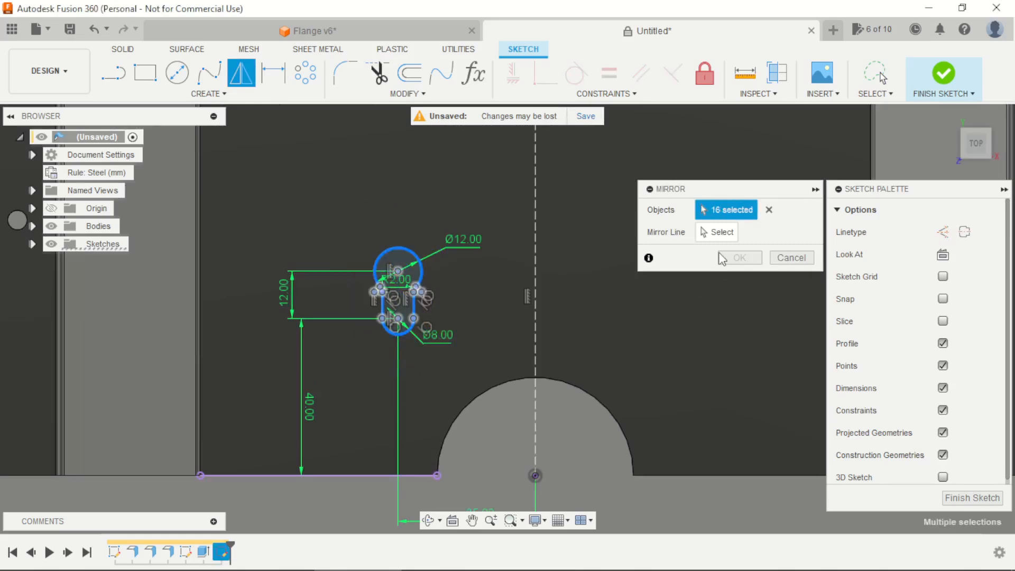
click(723, 232)
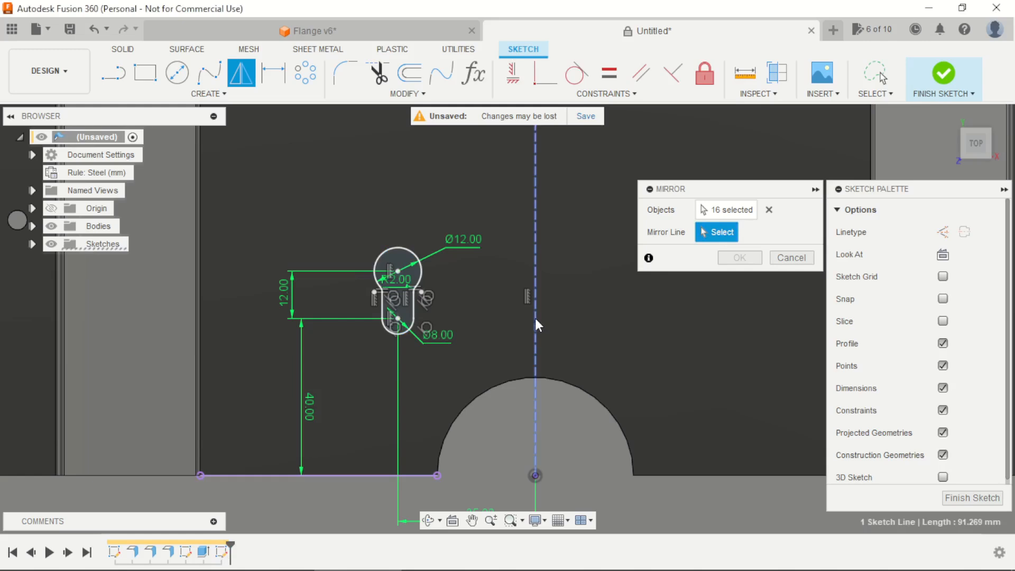
click(535, 318)
click(732, 256)
scroll(566, 257, down, 3)
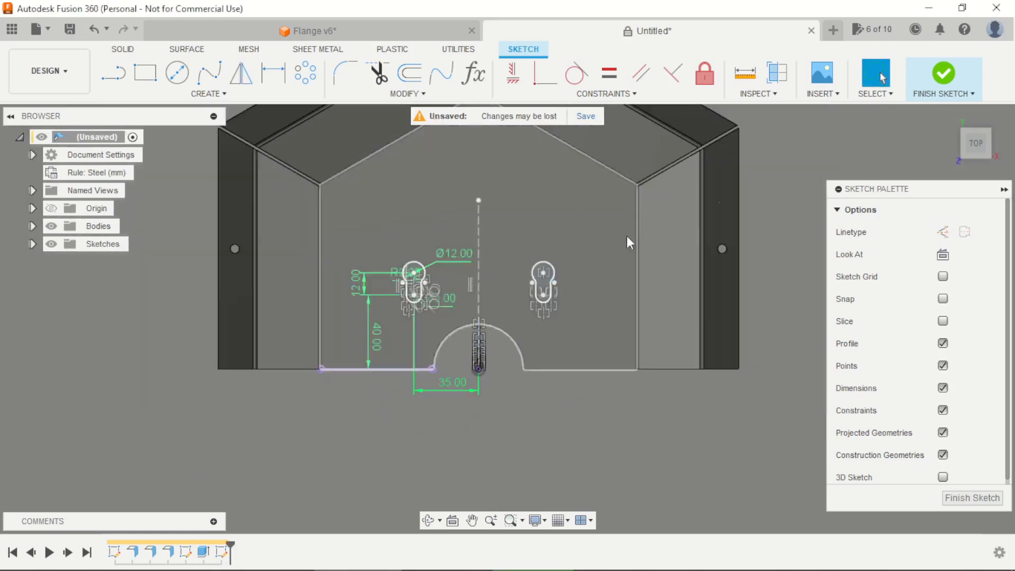
click(944, 77)
Extrude both keyhole profiles as a cut about 35 mm deep through the flange's base.
shift+middle_drag(580, 422, 595, 417)
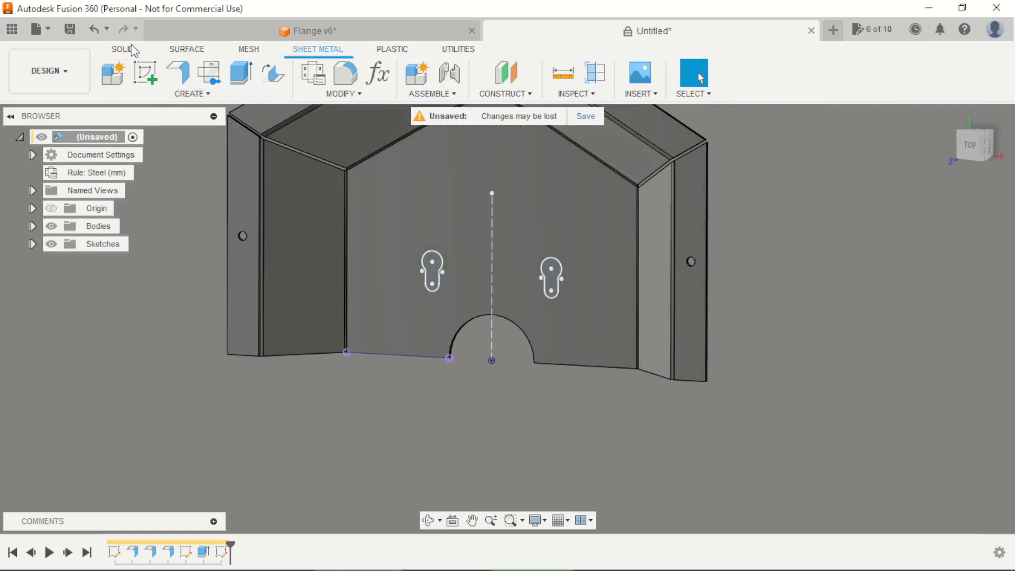
click(241, 73)
scroll(462, 284, up, 3)
click(415, 271)
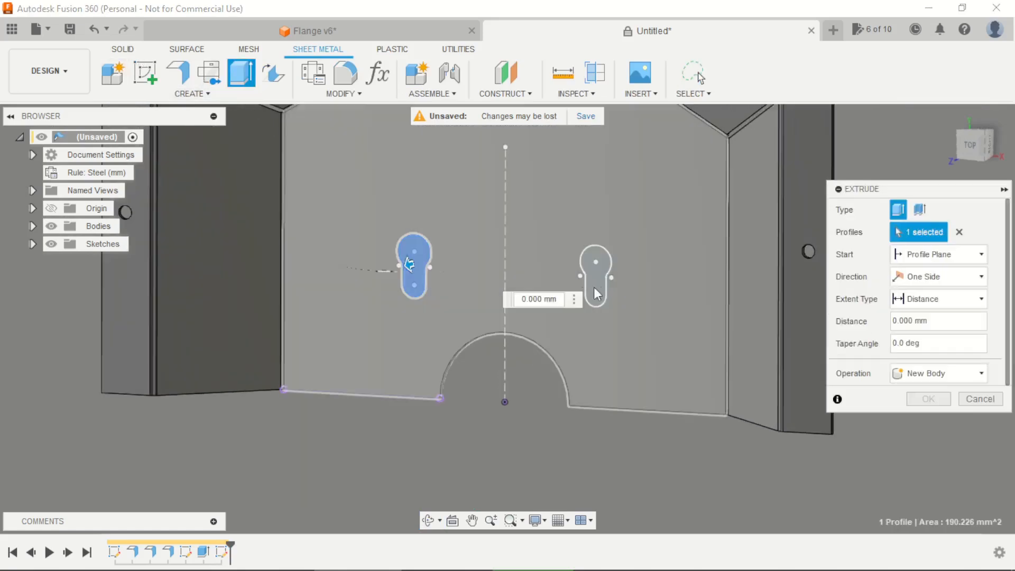
click(597, 278)
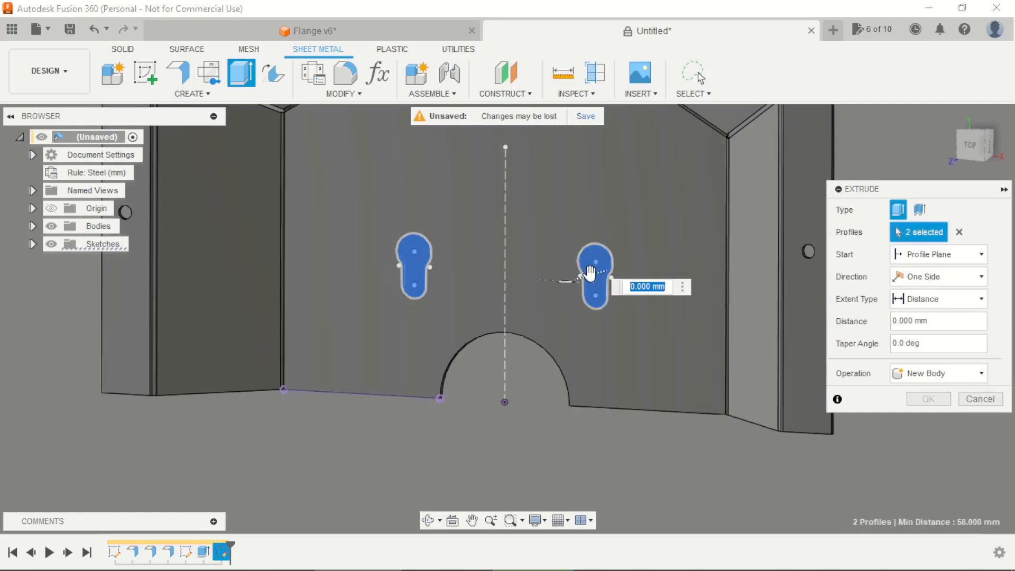
drag(592, 275, 632, 275)
shift+middle_drag(596, 478, 641, 478)
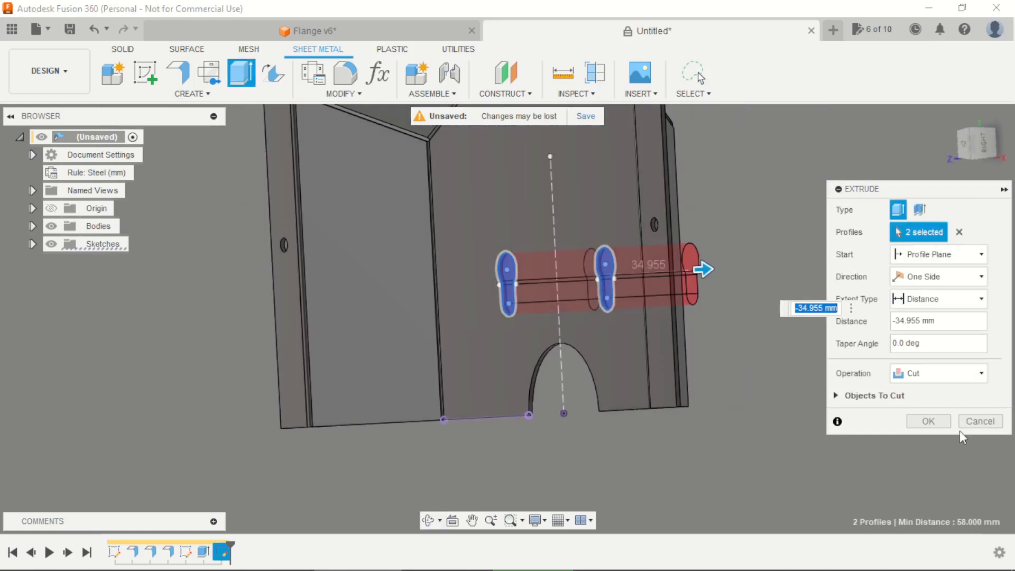
click(928, 421)
shift+middle_drag(603, 426, 676, 450)
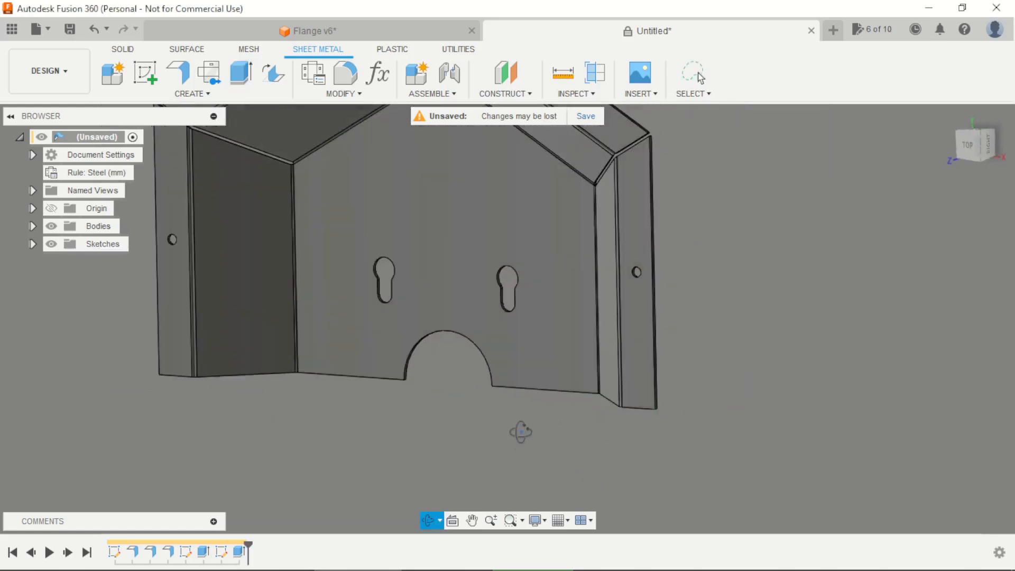
Fillet both corners of the base's semicircular cutout and the two outer end corners of the rim with a 10 mm radius.
shift+middle_drag(519, 439, 526, 424)
scroll(518, 437, up, 5)
key(Escape)
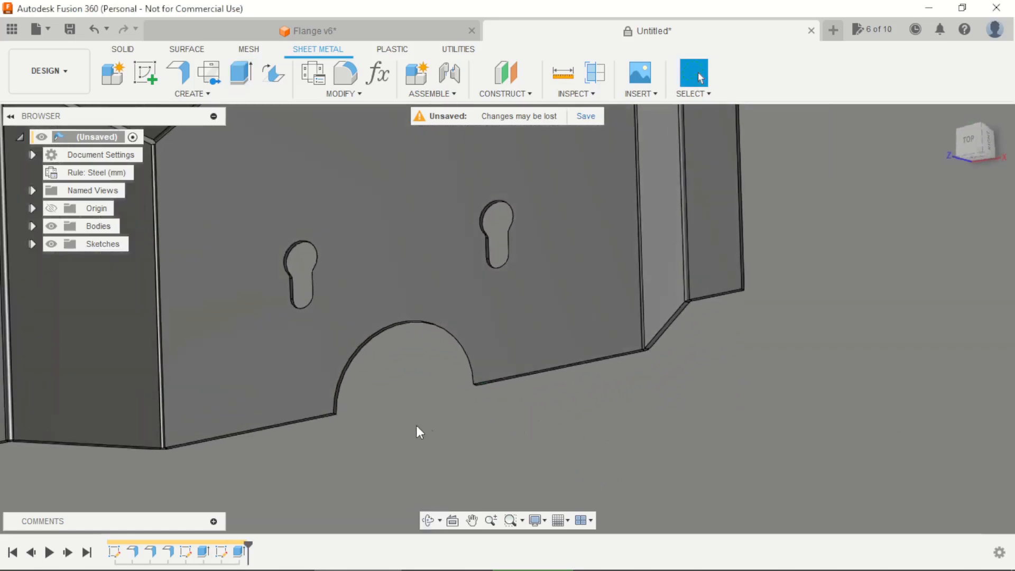
key(f)
scroll(339, 417, up, 4)
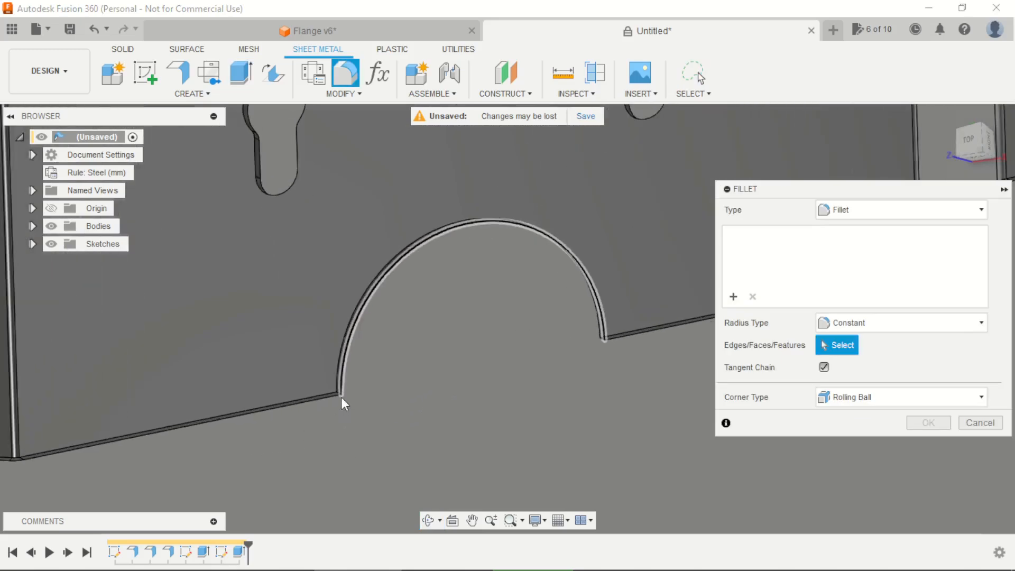
scroll(340, 396, up, 3)
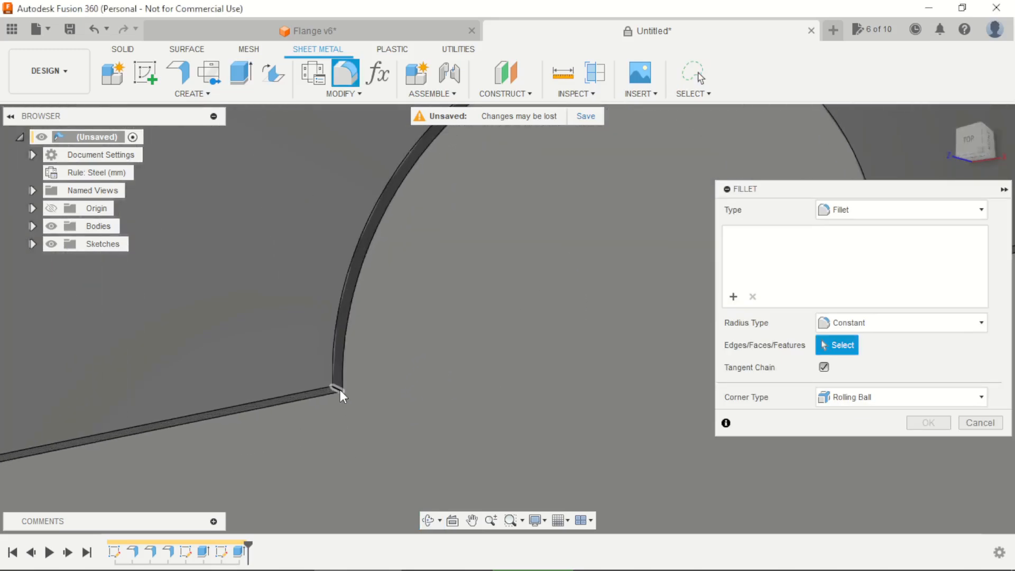
click(340, 391)
scroll(550, 370, down, 5)
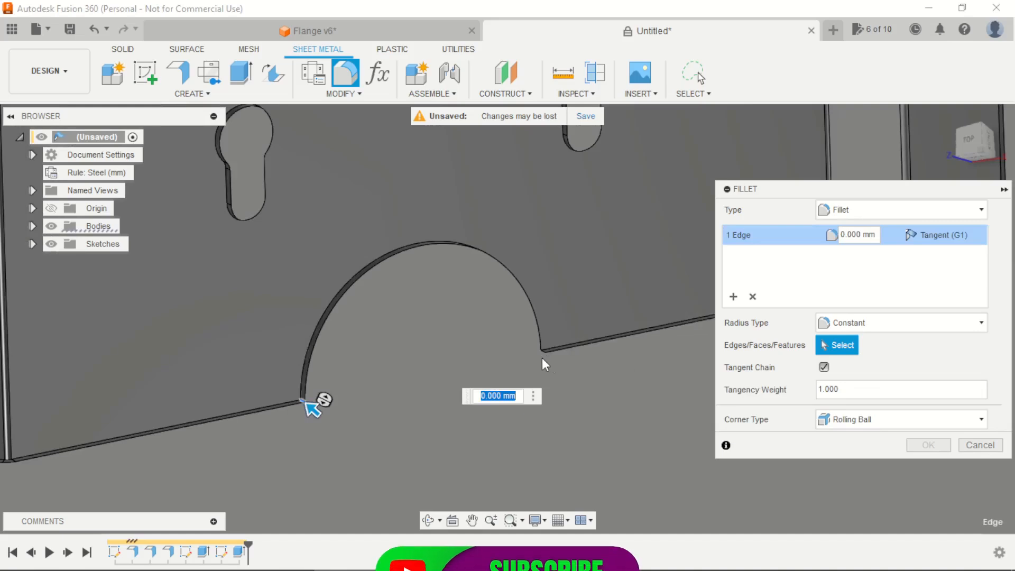
scroll(542, 357, up, 4)
click(528, 342)
scroll(269, 362, down, 3)
scroll(527, 347, down, 3)
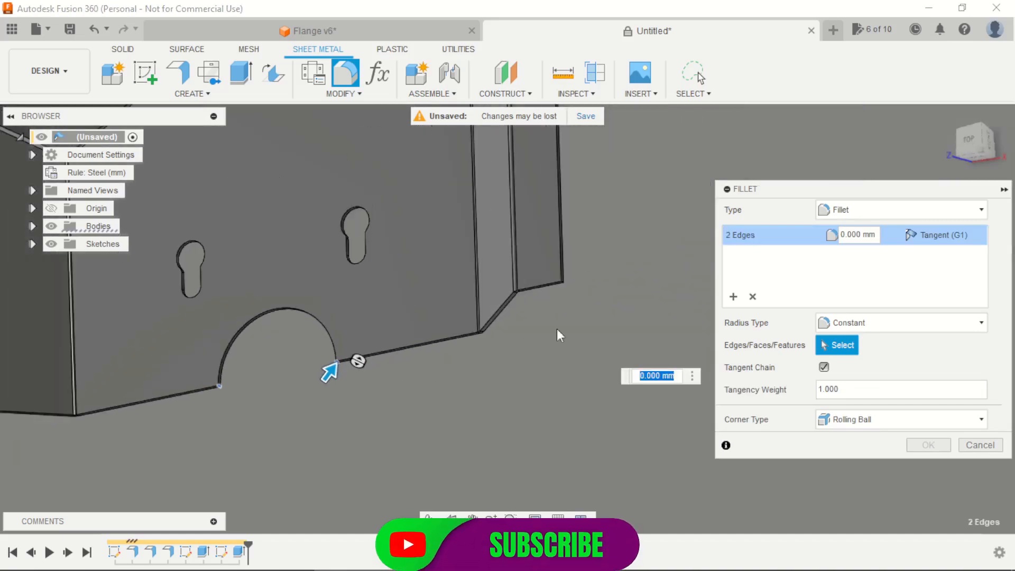
scroll(546, 276, up, 5)
scroll(576, 295, down, 4)
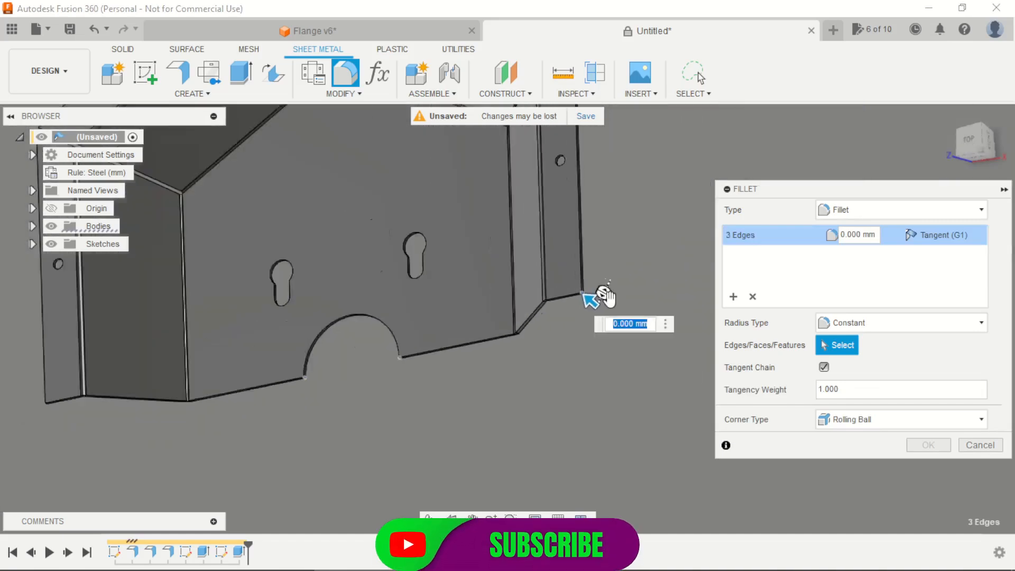
click(464, 372)
scroll(122, 368, up, 4)
scroll(179, 391, up, 3)
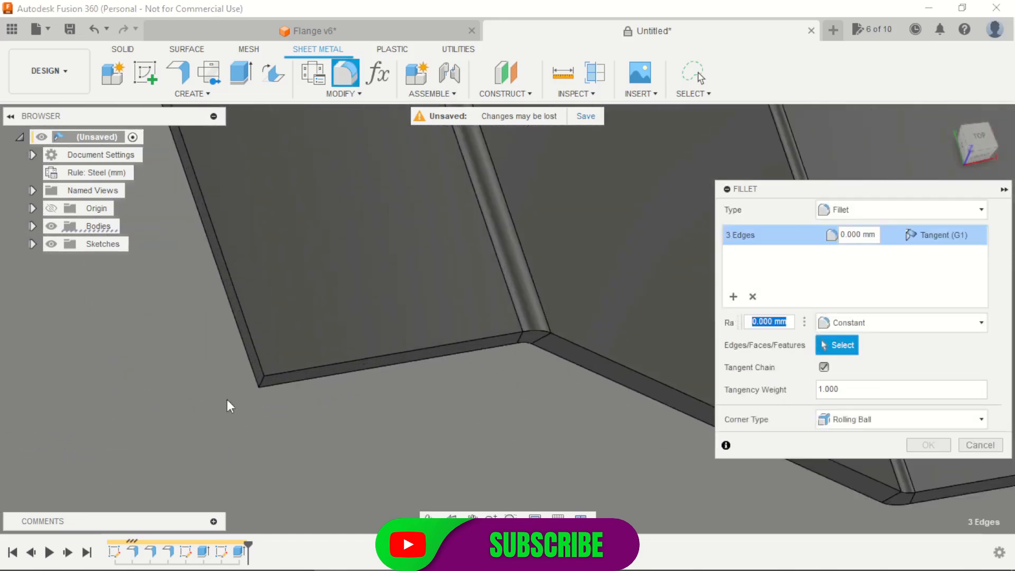
click(262, 382)
text(10)
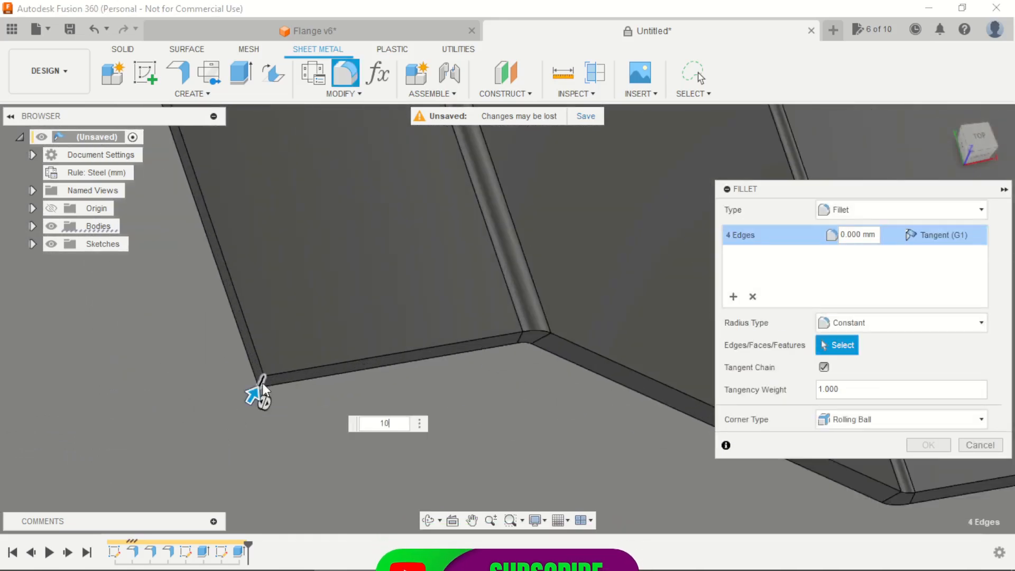
key(Return)
scroll(281, 408, down, 8)
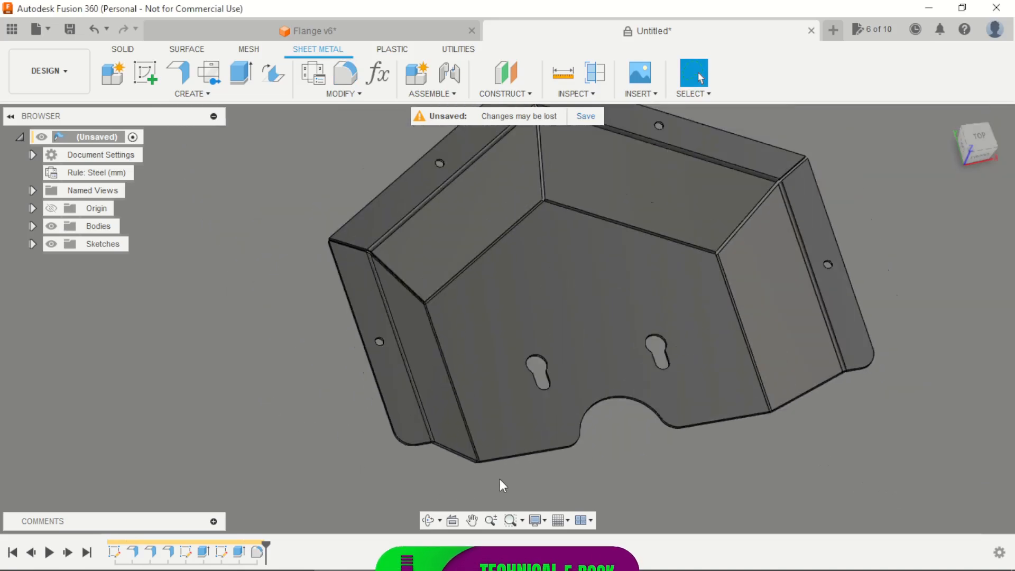
Create a flat pattern of the flange with the underside face of the base as the stationary face.
shift+middle_drag(576, 450, 694, 472)
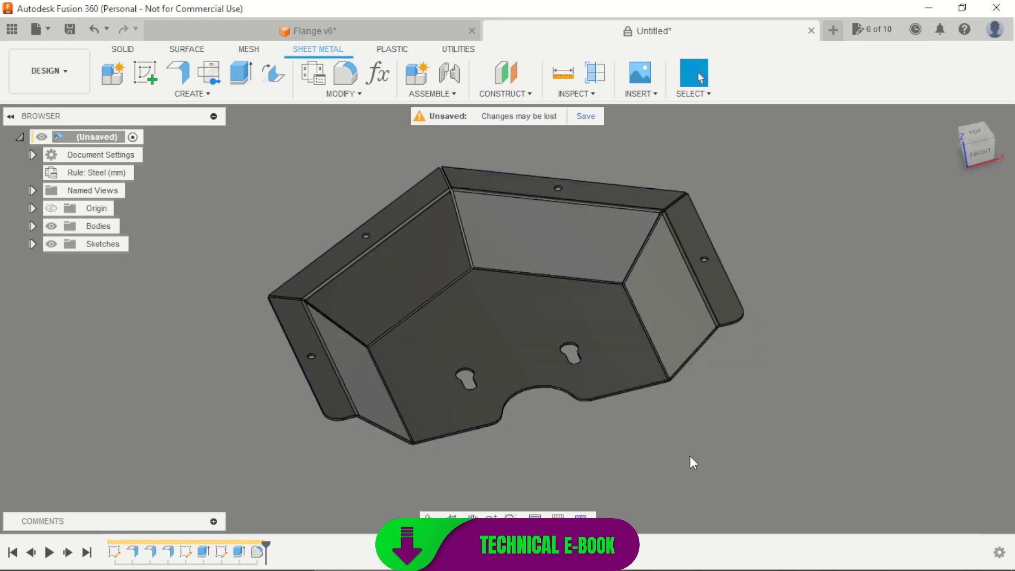
scroll(175, 234, down, 2)
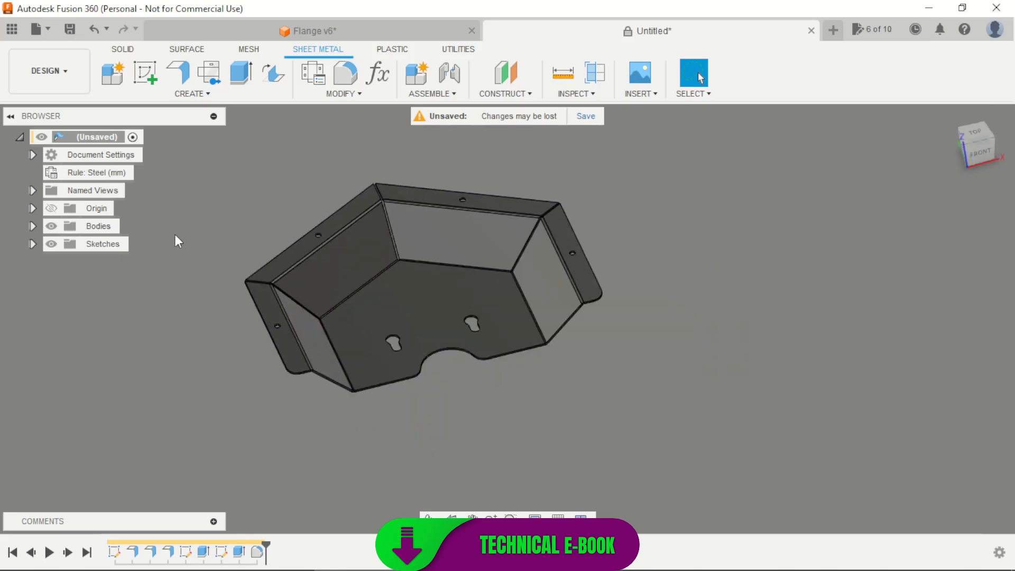
click(214, 73)
click(424, 323)
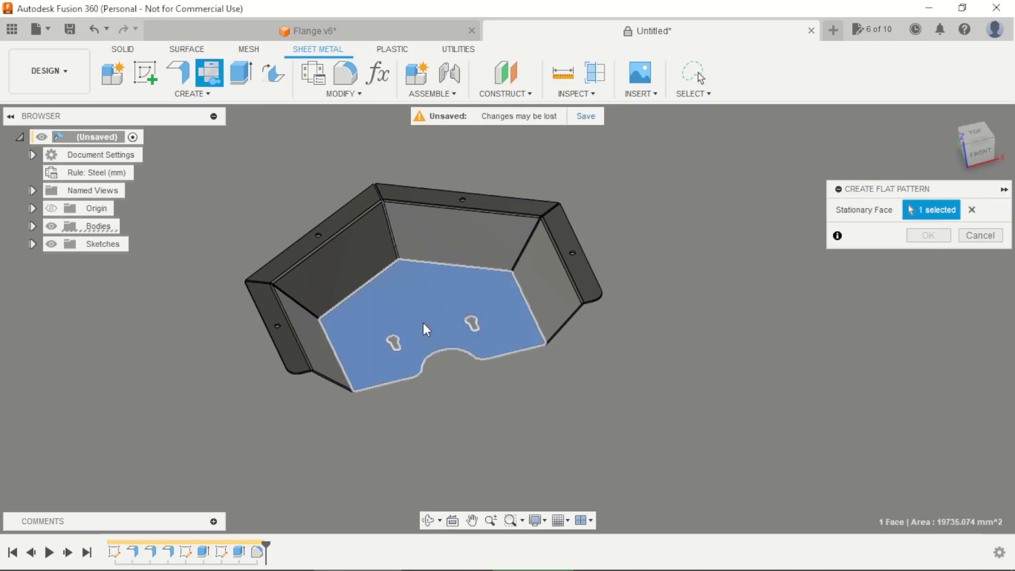
shift+middle_drag(520, 398, 465, 312)
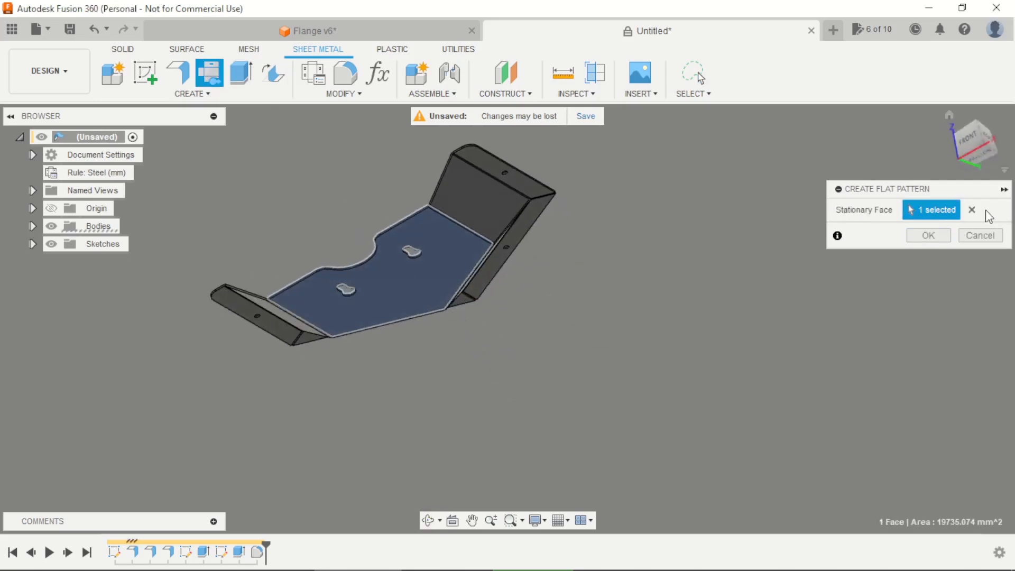
click(972, 209)
shift+middle_drag(517, 358, 560, 275)
click(437, 260)
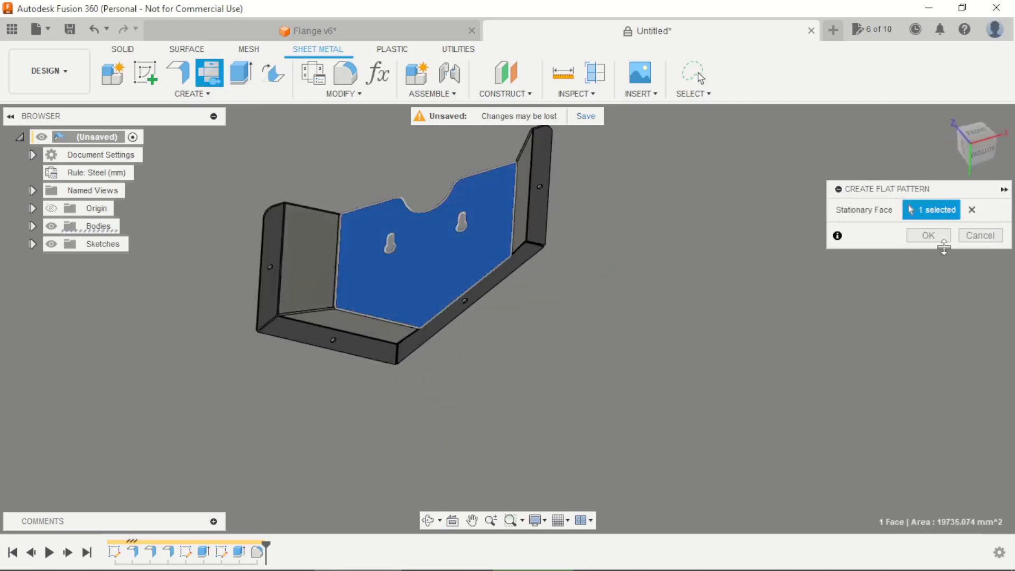
click(929, 234)
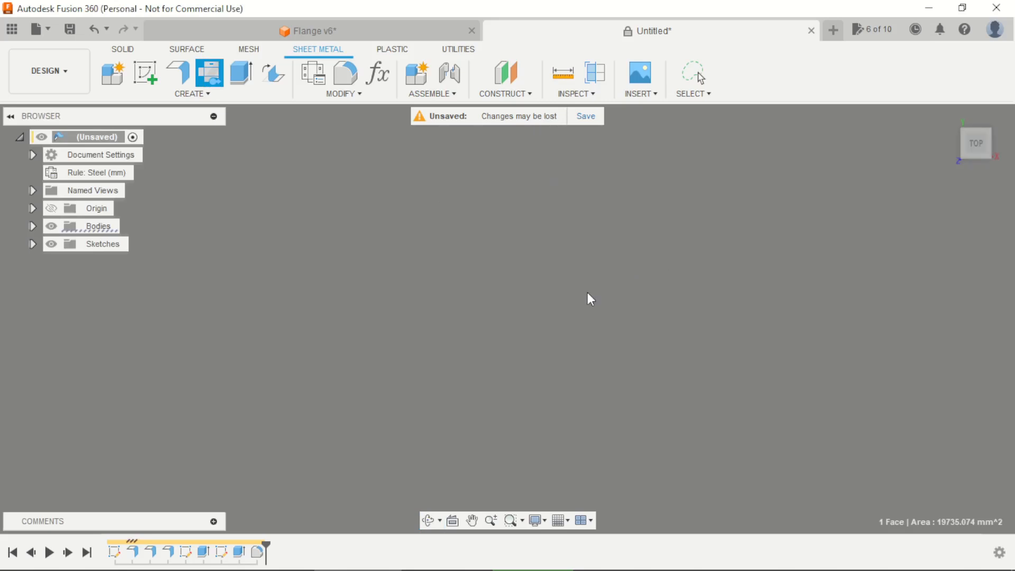
Inspect the unfolded flange from several angles and finish the flat pattern to return to the folded model.
scroll(452, 222, down, 3)
shift+middle_drag(679, 361, 871, 275)
shift+middle_drag(715, 288, 309, 317)
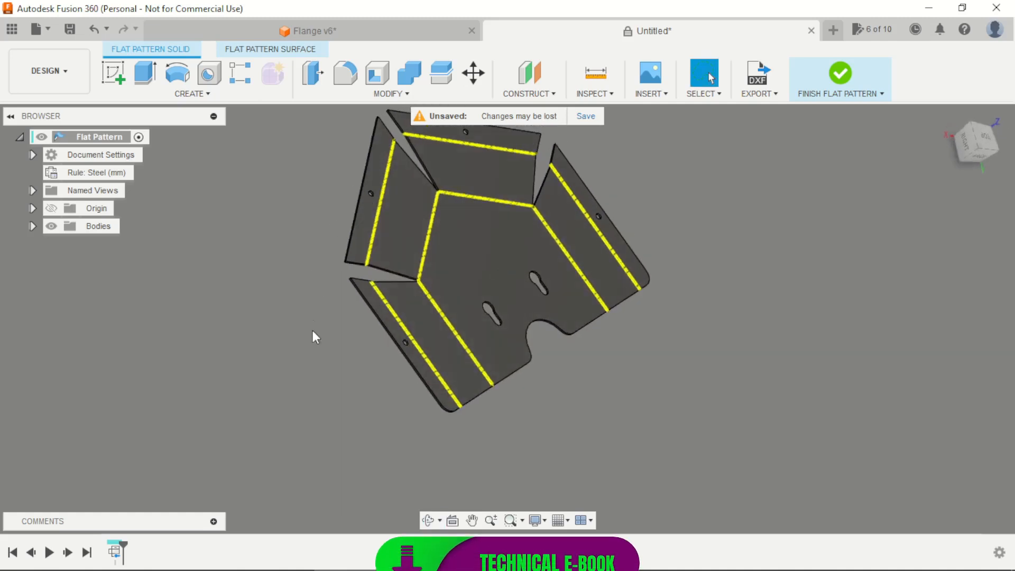
scroll(310, 338, down, 3)
scroll(305, 291, up, 3)
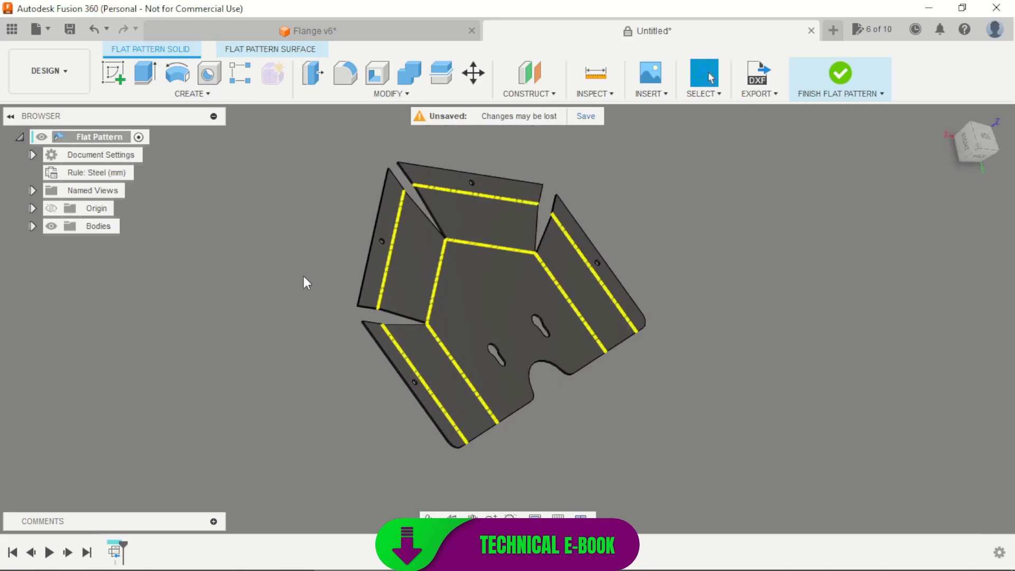
click(842, 80)
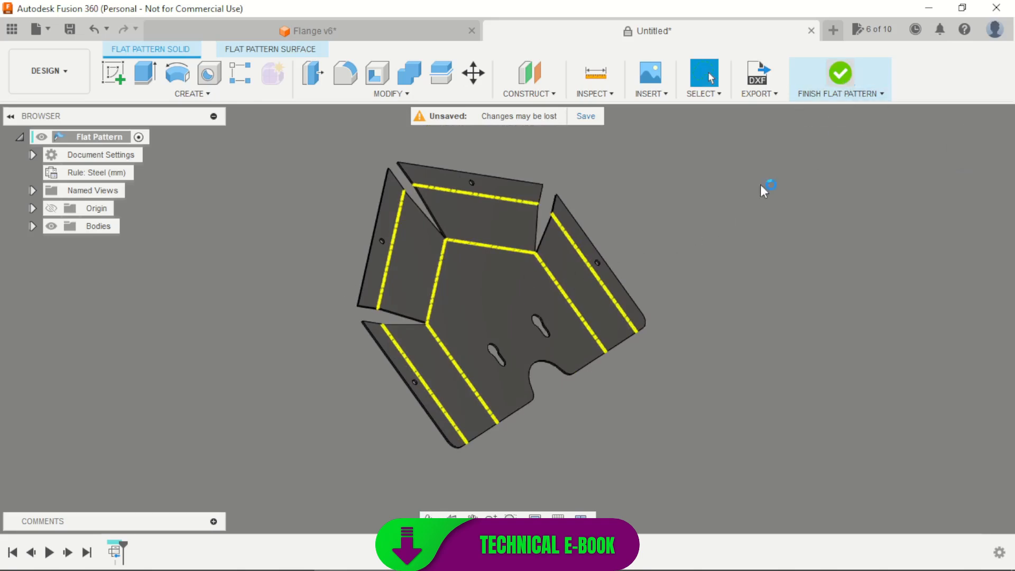
shift+middle_drag(533, 332, 701, 188)
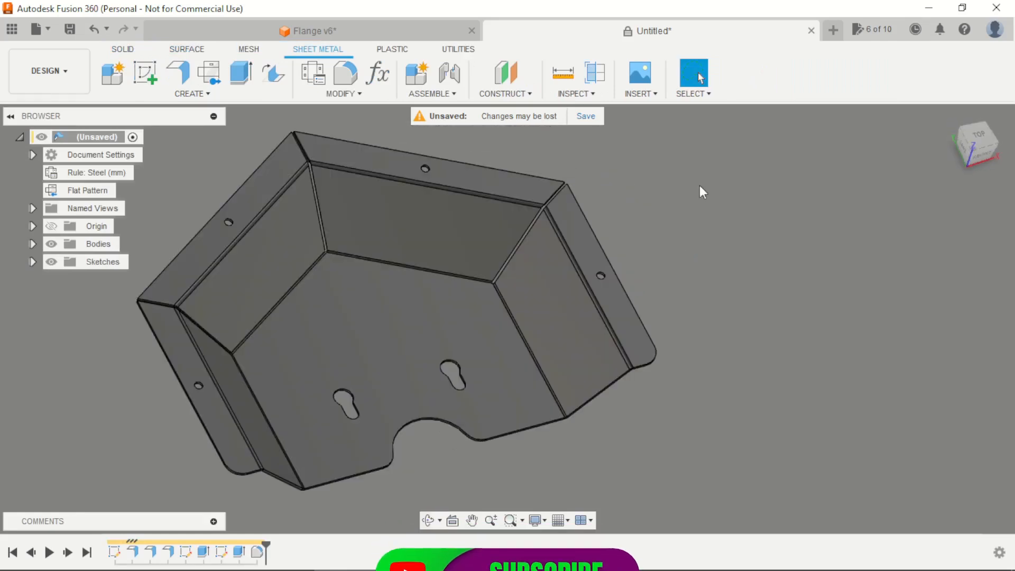